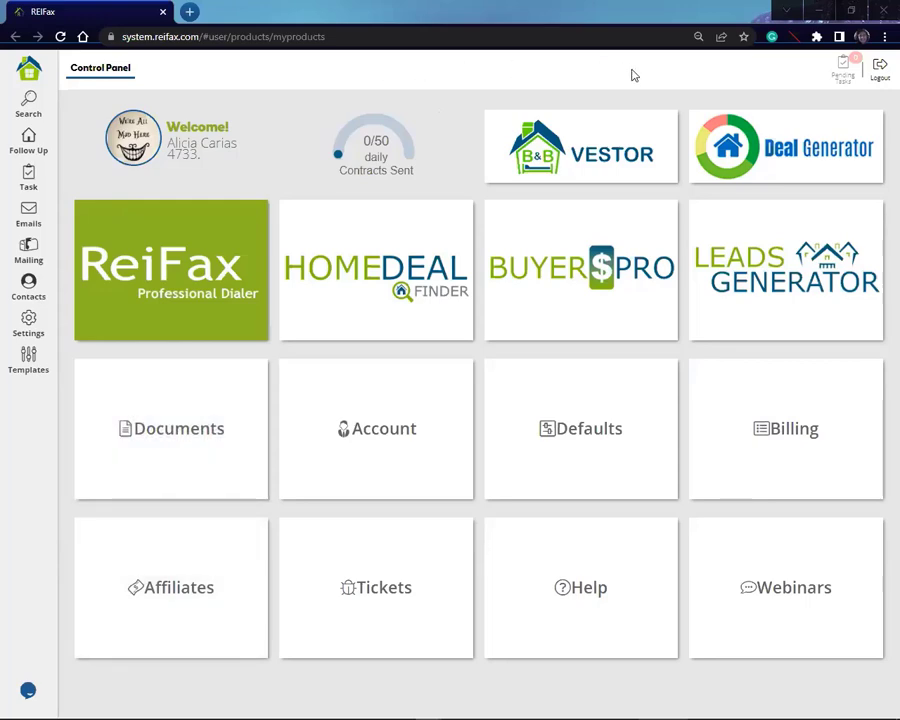
# Open the property search and limit it to For Sale data and the Single Family property type
pyautogui.click(230, 235)
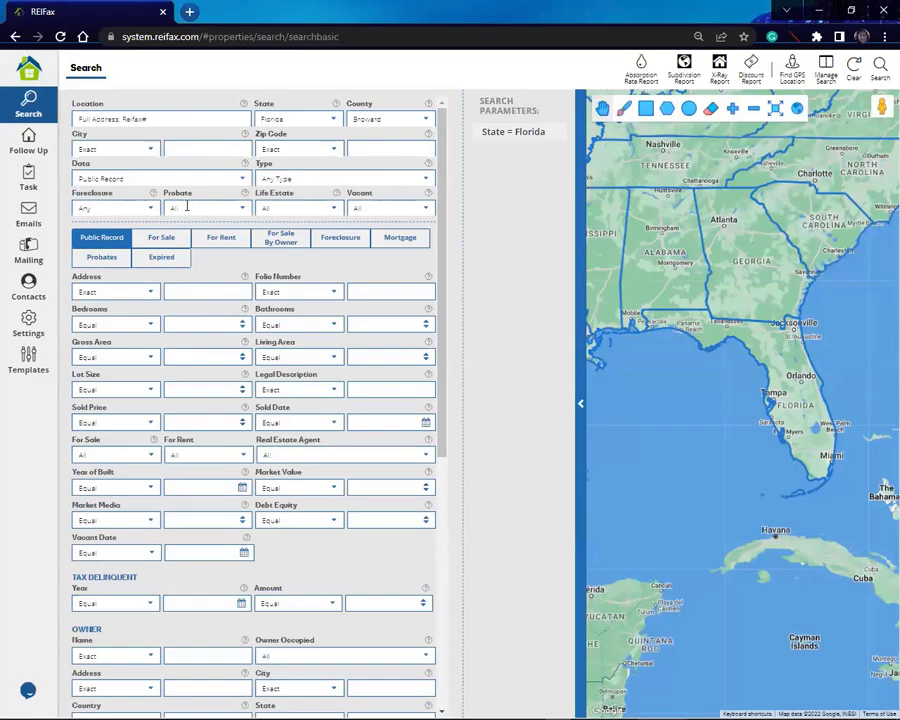
pyautogui.click(241, 179)
pyautogui.click(100, 210)
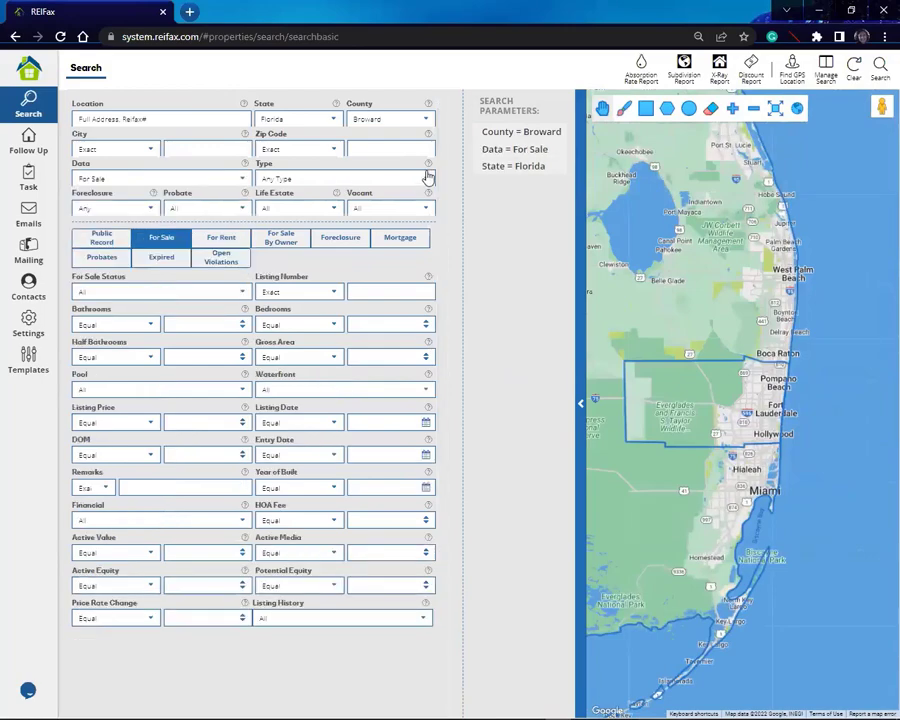
pyautogui.click(418, 179)
pyautogui.click(370, 208)
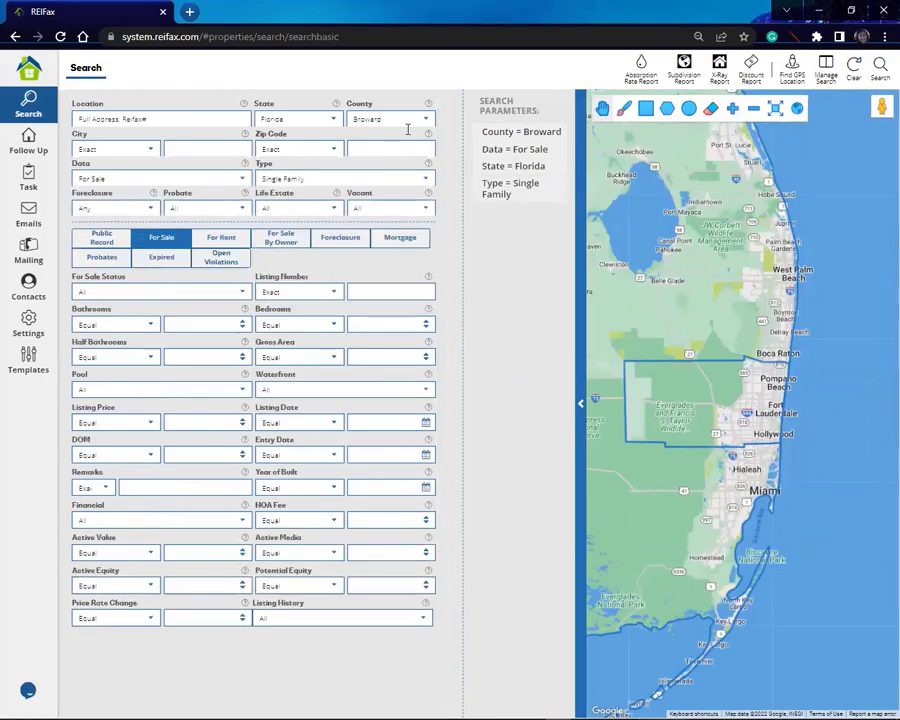
# Set the search county to Miami-Dade and the For Sale Status to Active
pyautogui.click(410, 120)
pyautogui.moveTo(429, 150); pyautogui.dragTo(428, 240)
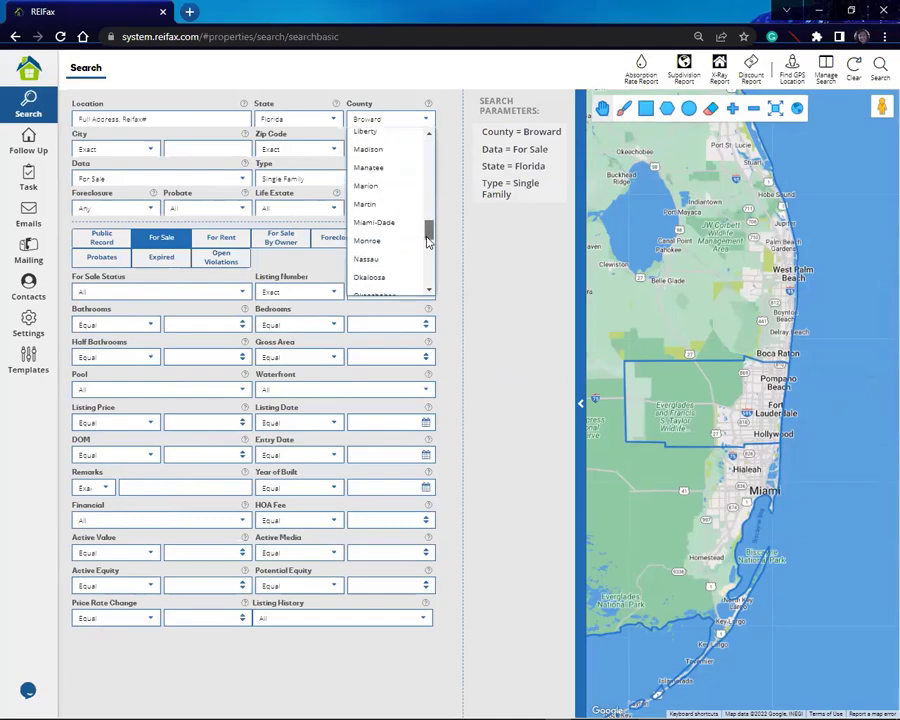
pyautogui.click(374, 222)
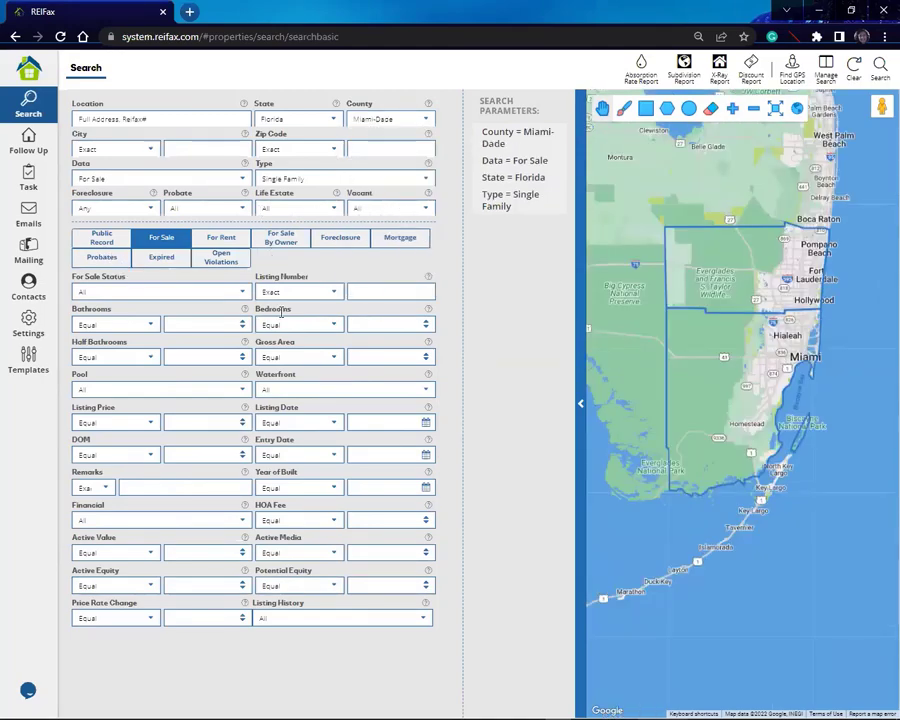
pyautogui.click(100, 292)
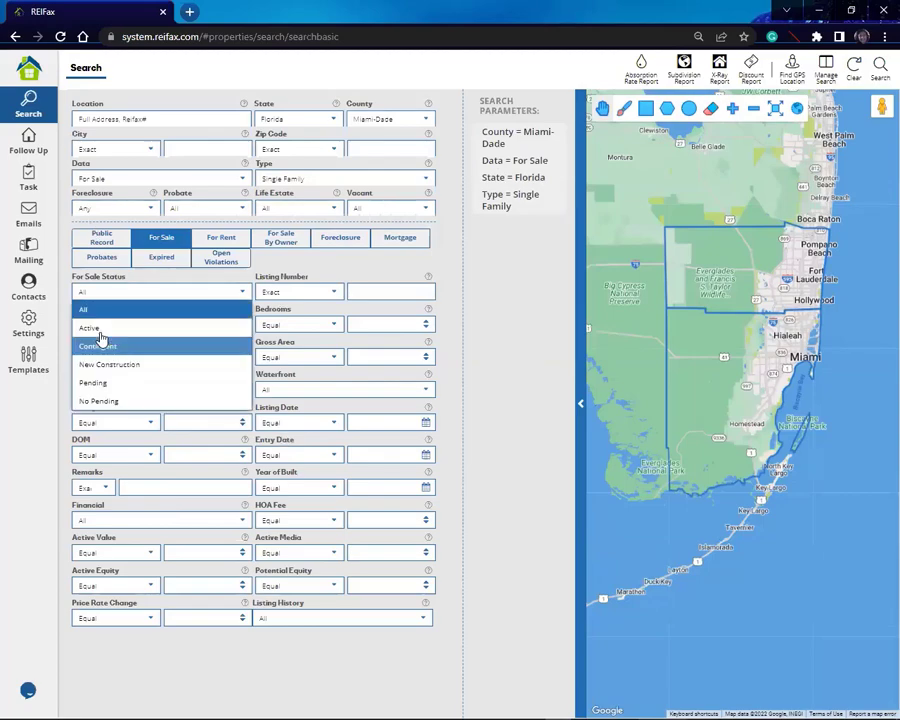
pyautogui.click(100, 330)
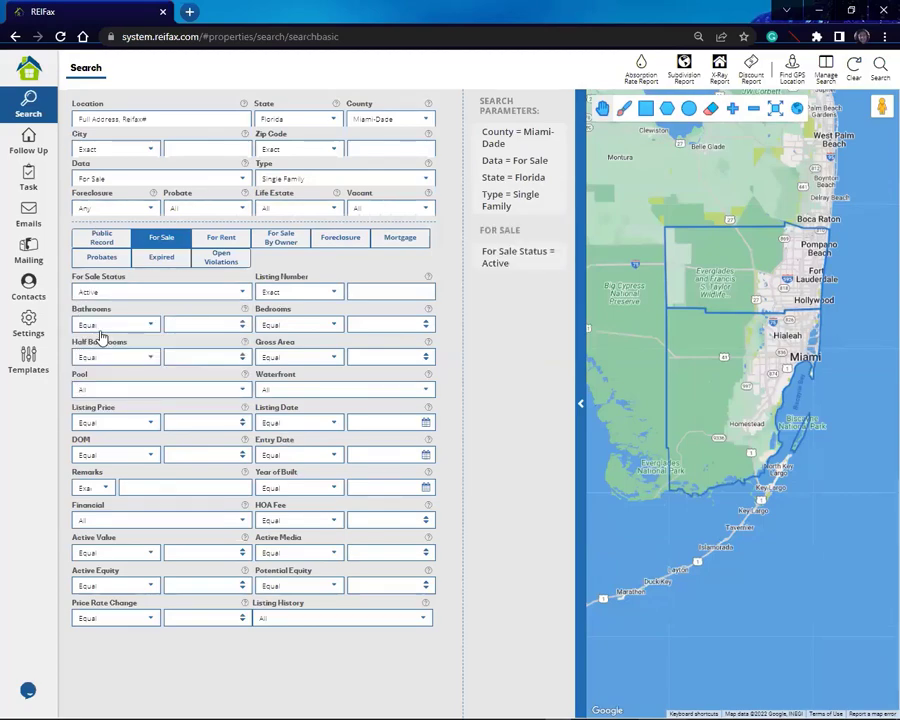
# In the Public Record criteria, set Market Value between 200000 and 400000 and Owner Occupied to Yes
pyautogui.click(100, 236)
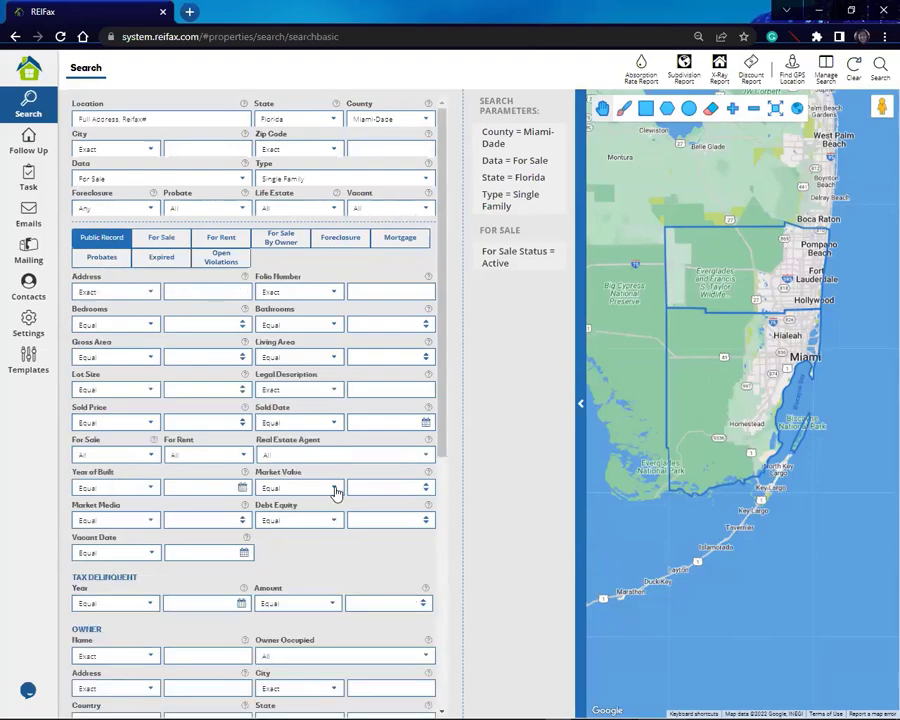
pyautogui.click(336, 490)
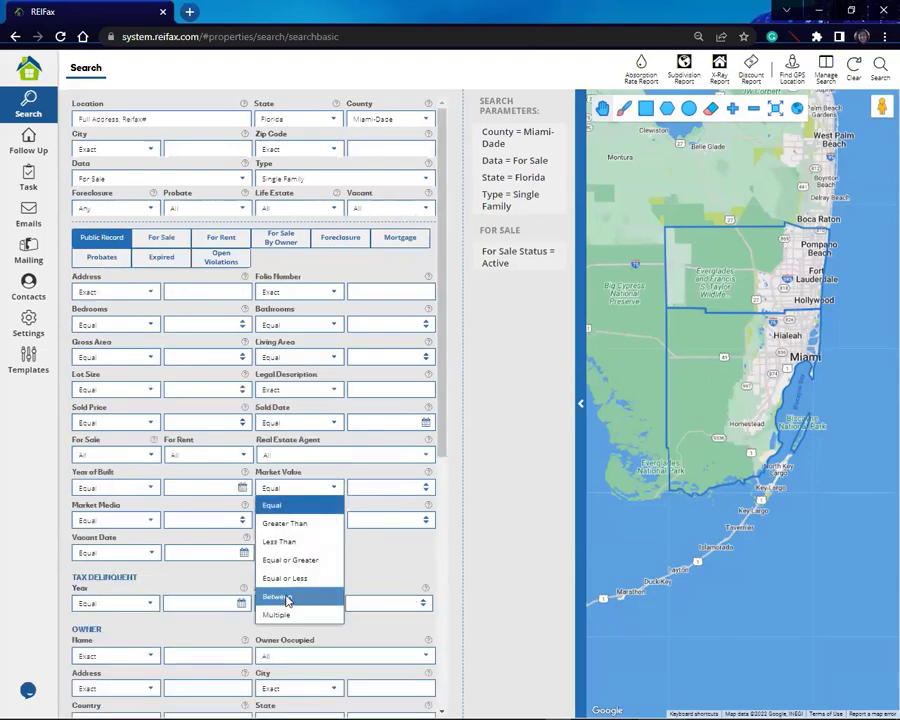
pyautogui.click(286, 599)
pyautogui.click(336, 487)
pyautogui.write('2')
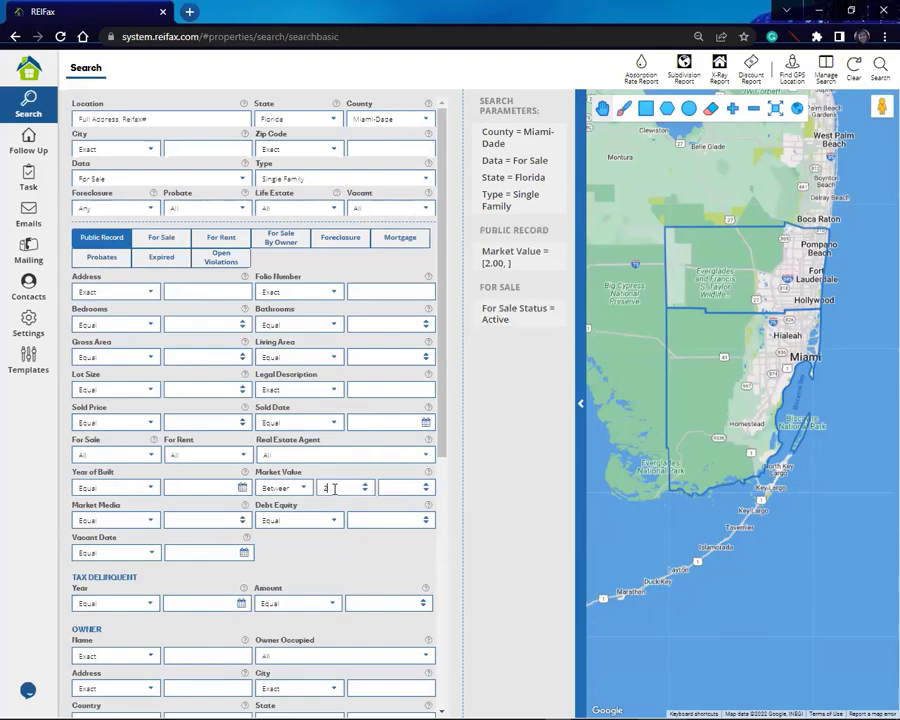
pyautogui.write('00000')
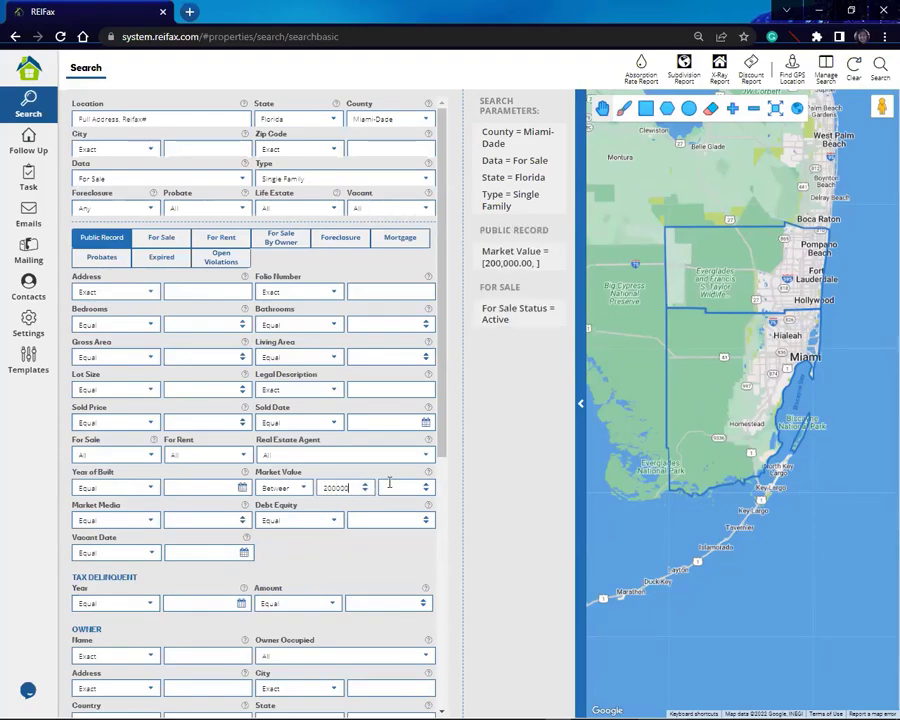
pyautogui.click(389, 485)
pyautogui.write('4000')
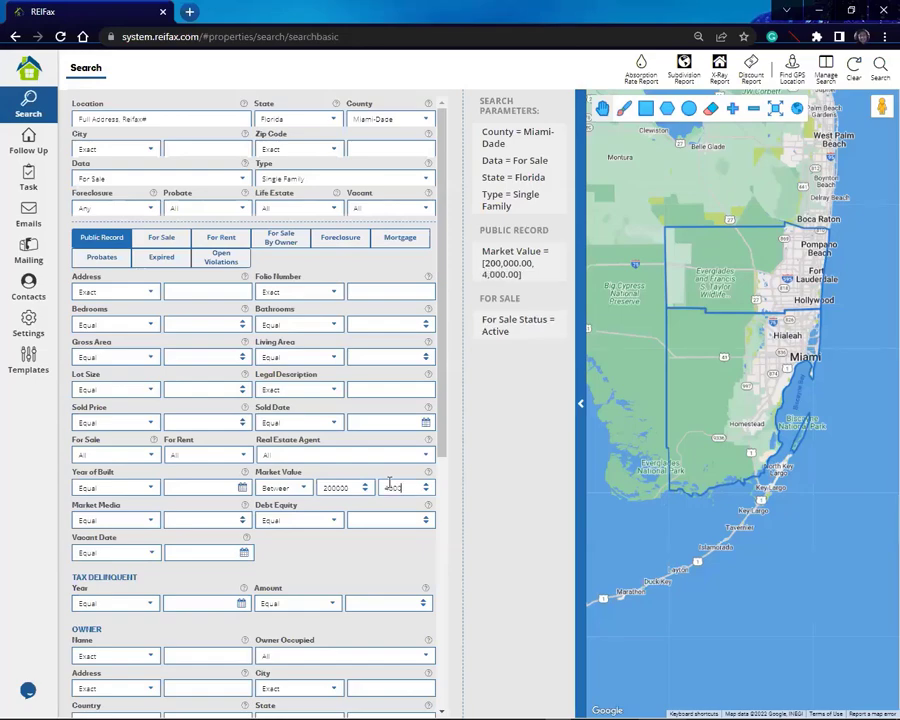
pyautogui.write('00')
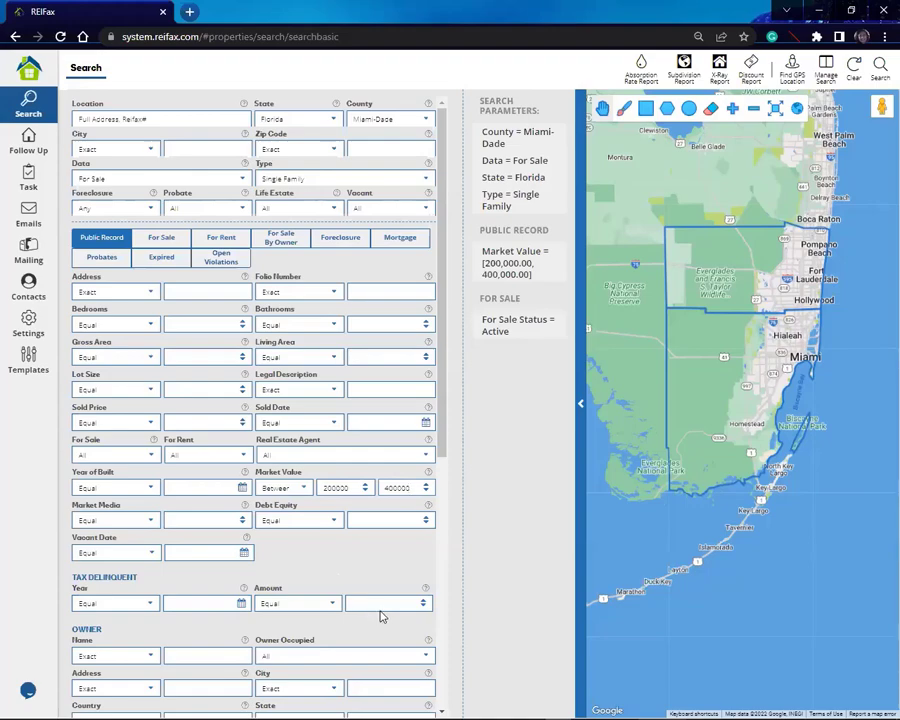
pyautogui.click(421, 657)
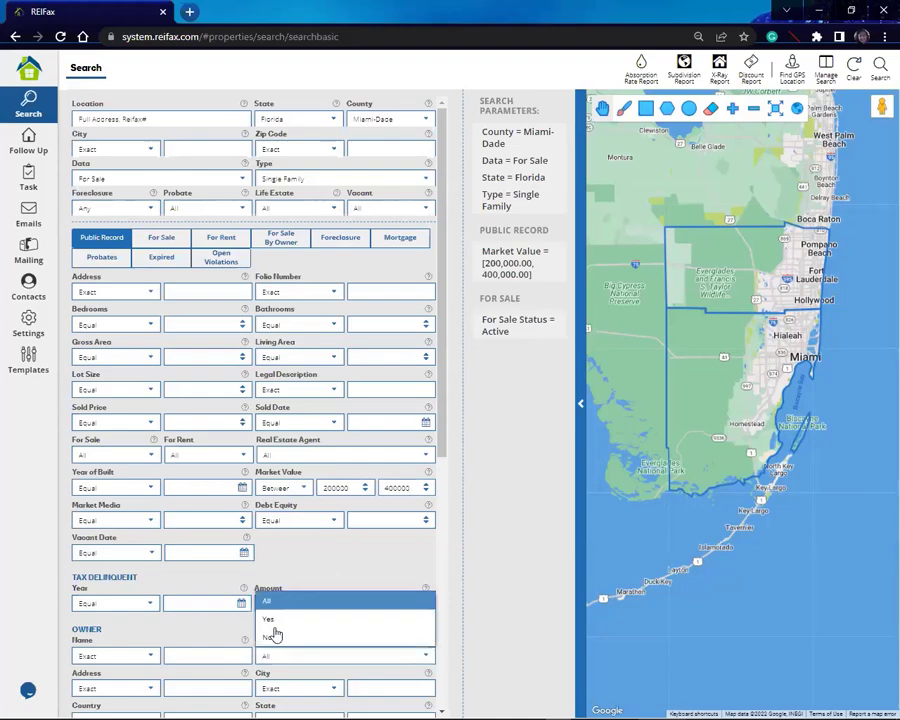
pyautogui.click(275, 633)
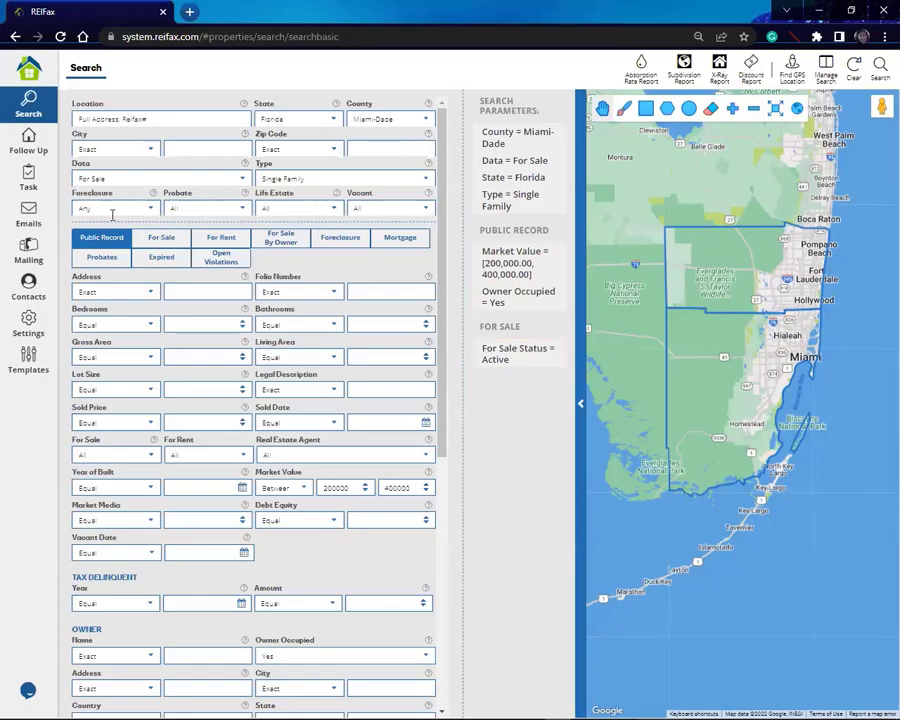
# Review the For Sale data and Active status criteria, keep them, and run the property search
pyautogui.click(242, 182)
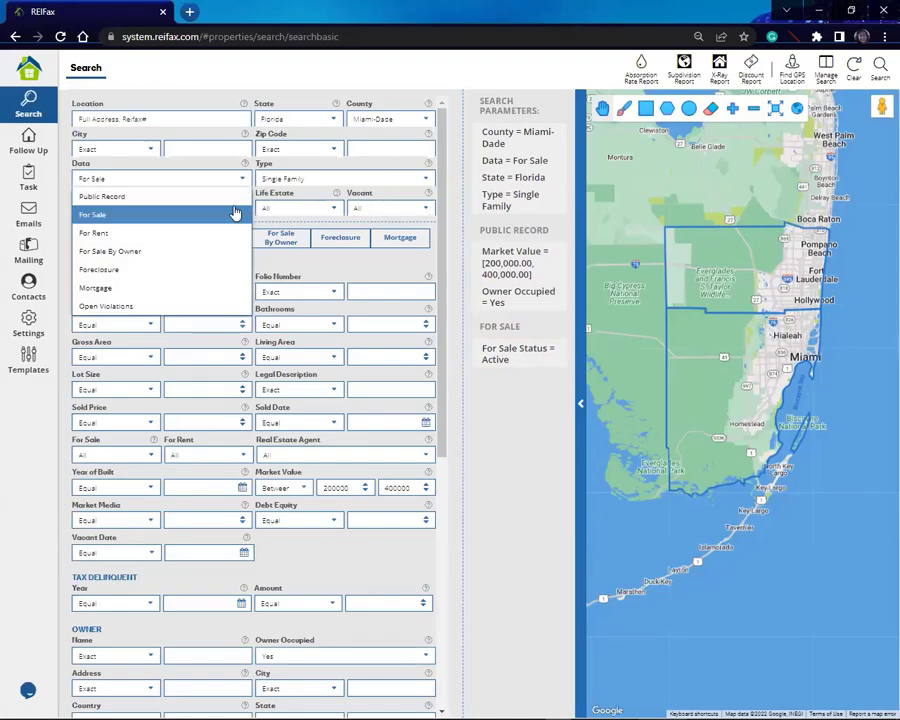
pyautogui.click(225, 214)
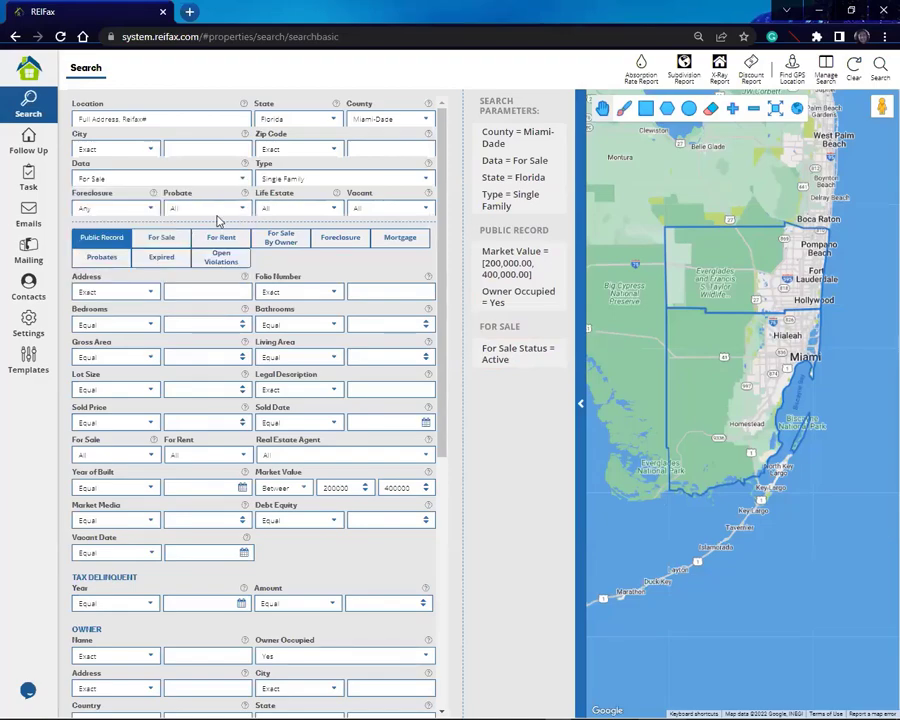
pyautogui.click(163, 239)
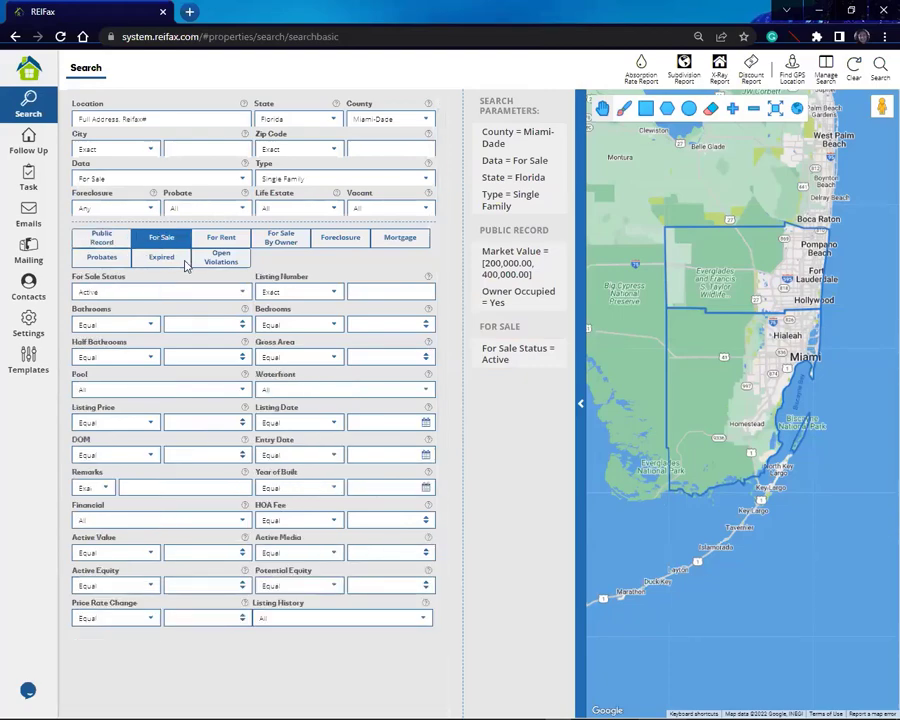
pyautogui.click(243, 294)
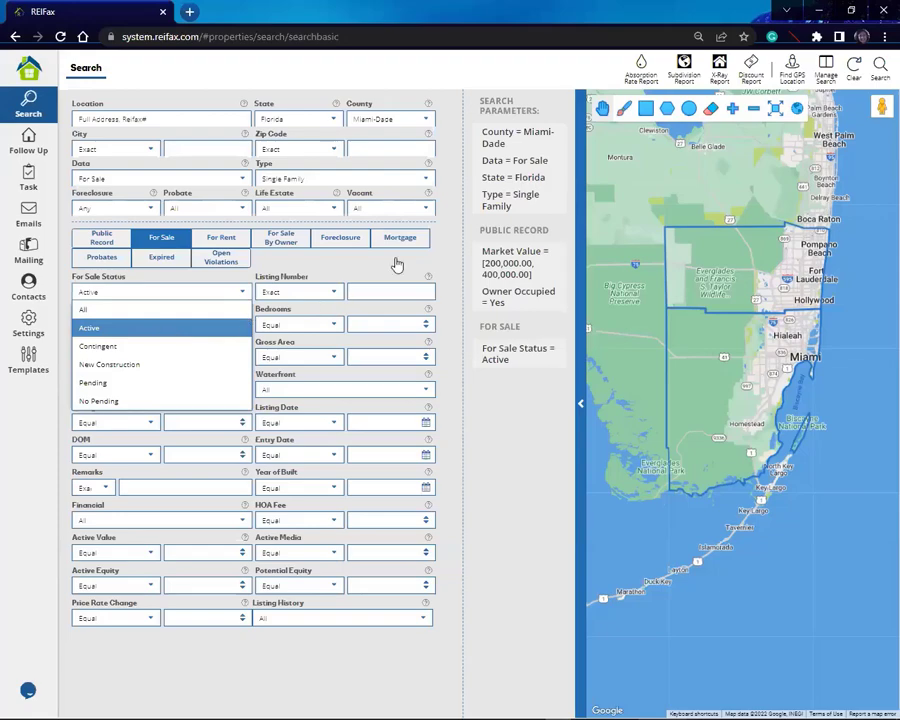
pyautogui.moveTo(530, 338)
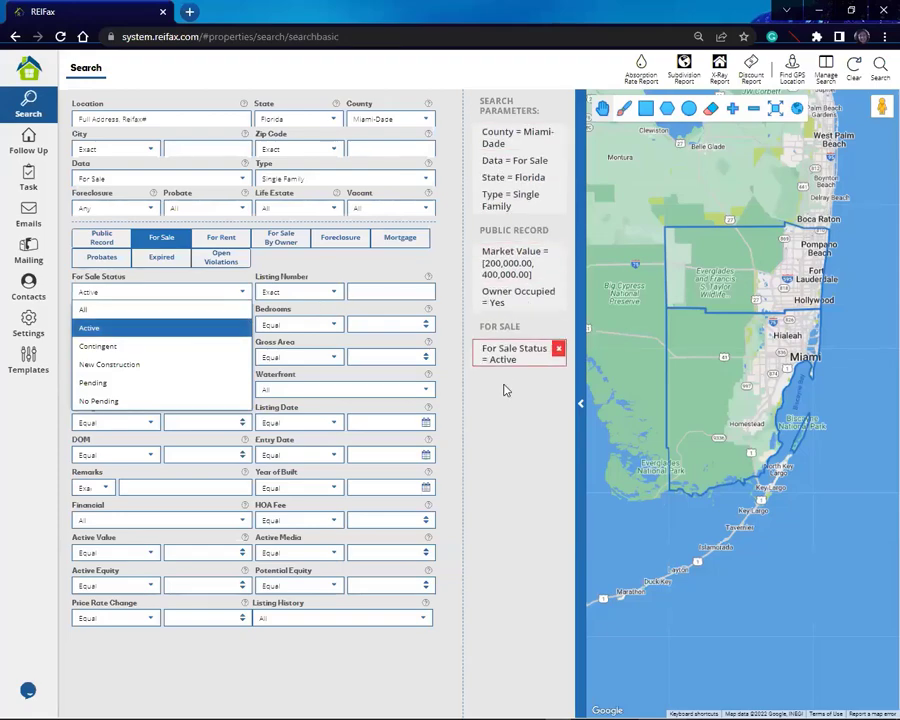
pyautogui.click(510, 427)
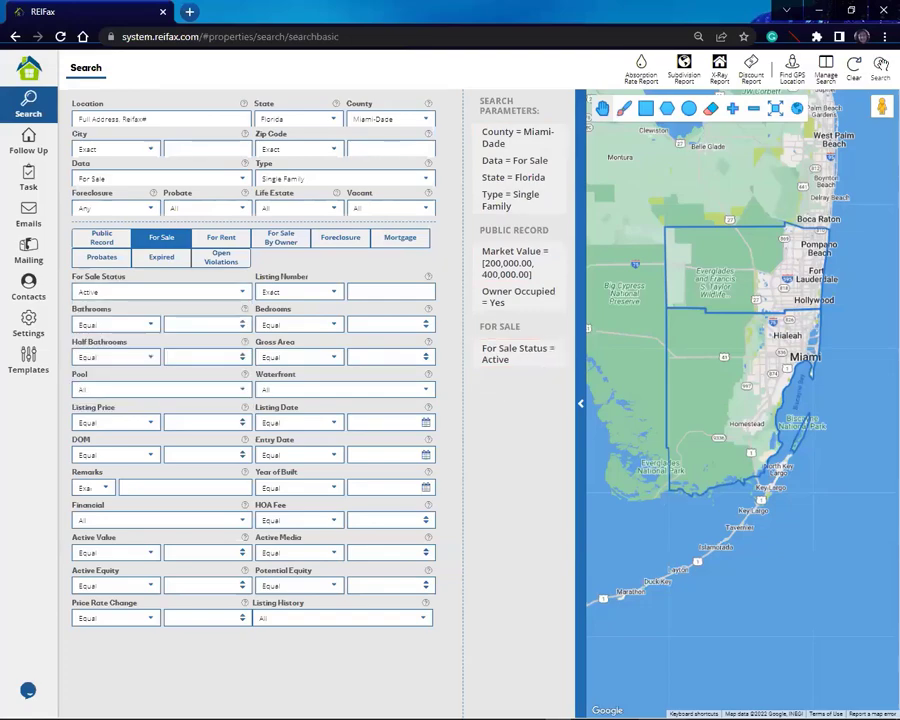
pyautogui.click(882, 66)
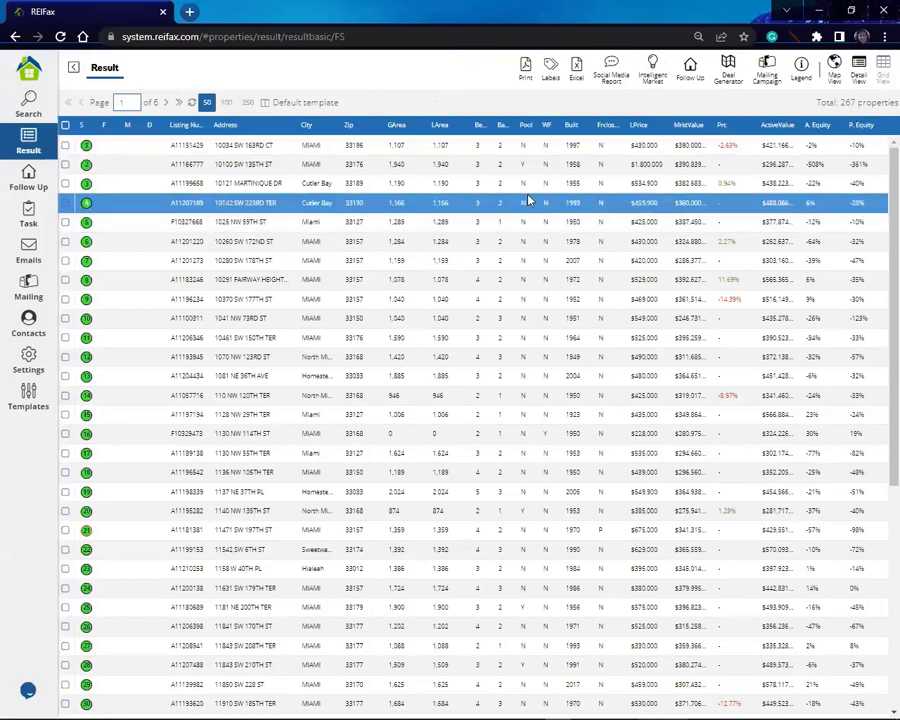
# Select every listing on the first results page, try 100 properties per page, and revert to 50 per page with nothing selected
pyautogui.click(65, 124)
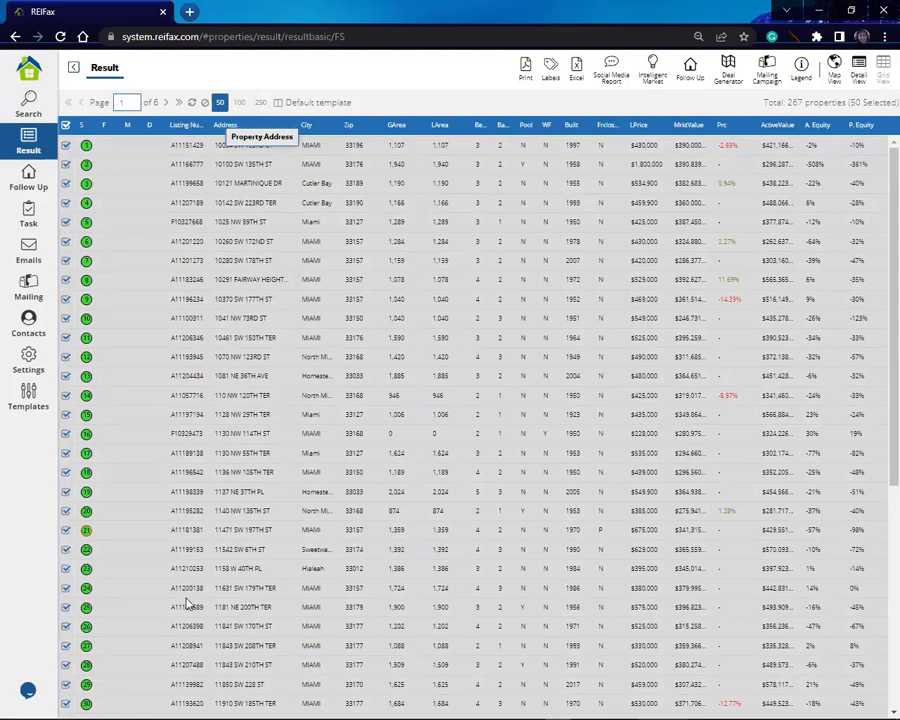
pyautogui.click(239, 104)
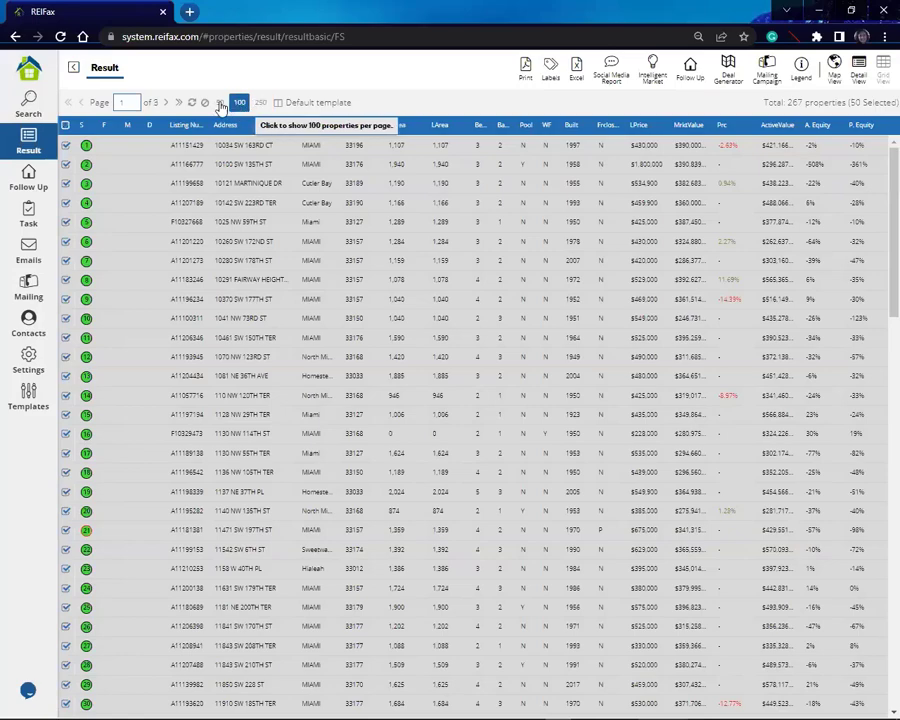
pyautogui.click(220, 103)
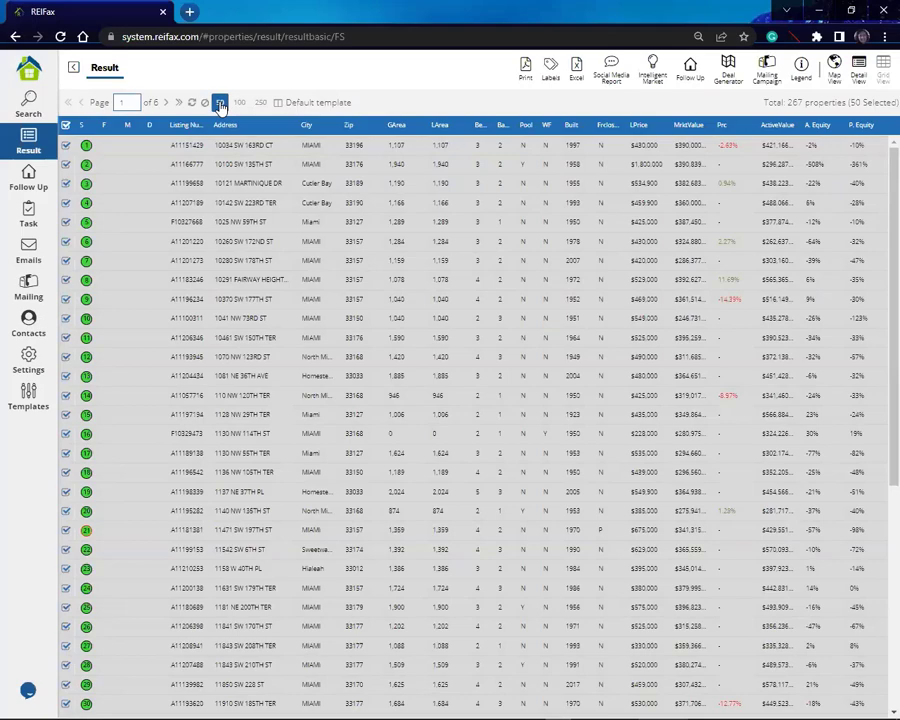
pyautogui.click(65, 125)
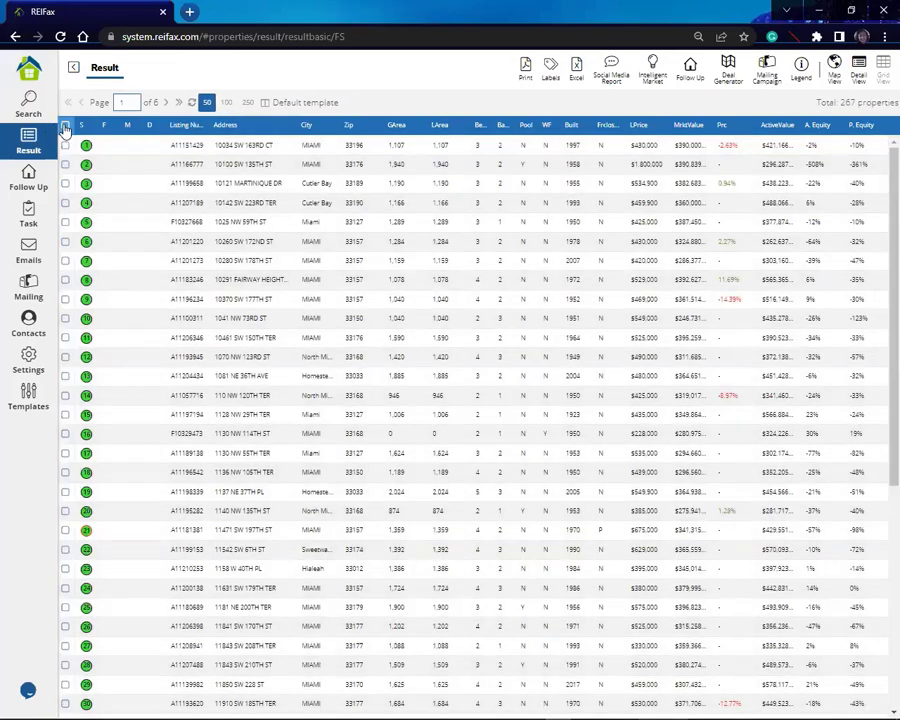
# Select all listings on pages 1, 2 and 3 of the search results
pyautogui.click(65, 125)
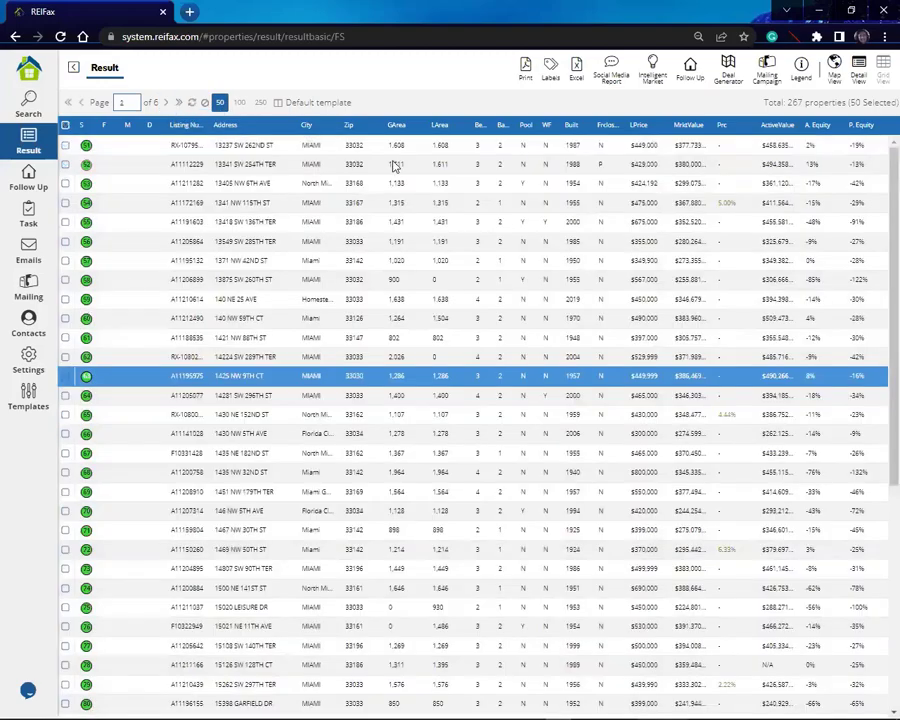
pyautogui.click(66, 125)
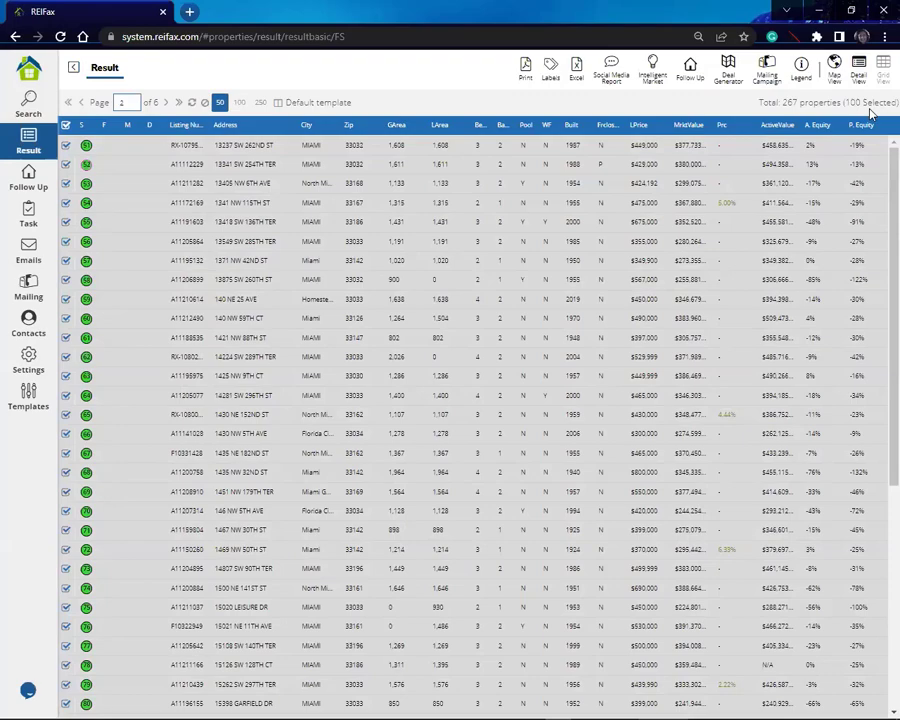
pyautogui.click(166, 104)
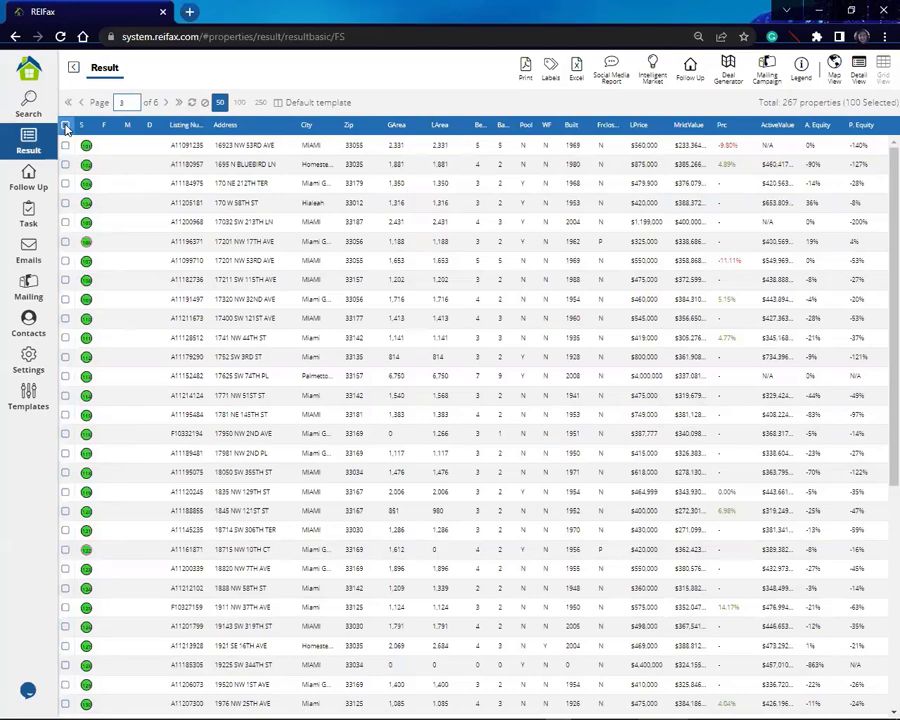
pyautogui.click(66, 126)
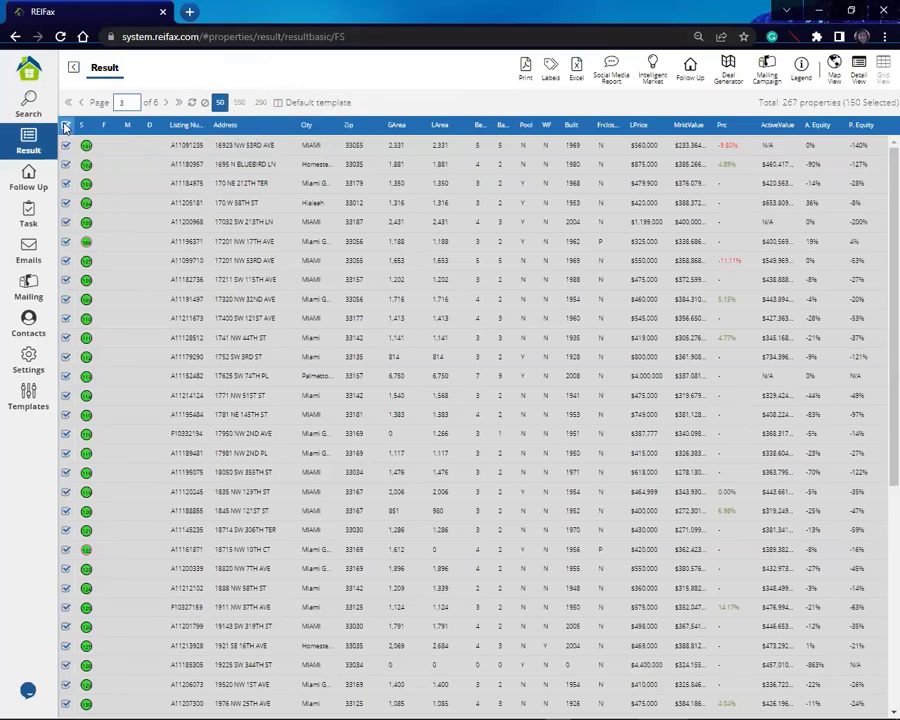
# Deselect listings 107, 112 and 114 on page 3, and clear the entire selection across all pages
pyautogui.click(65, 260)
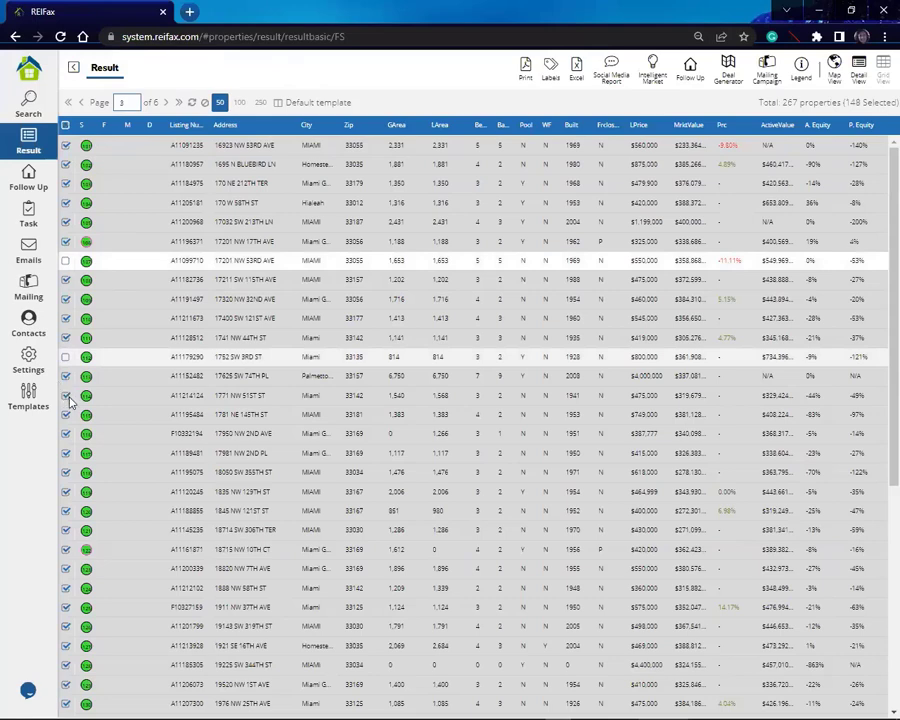
pyautogui.click(65, 394)
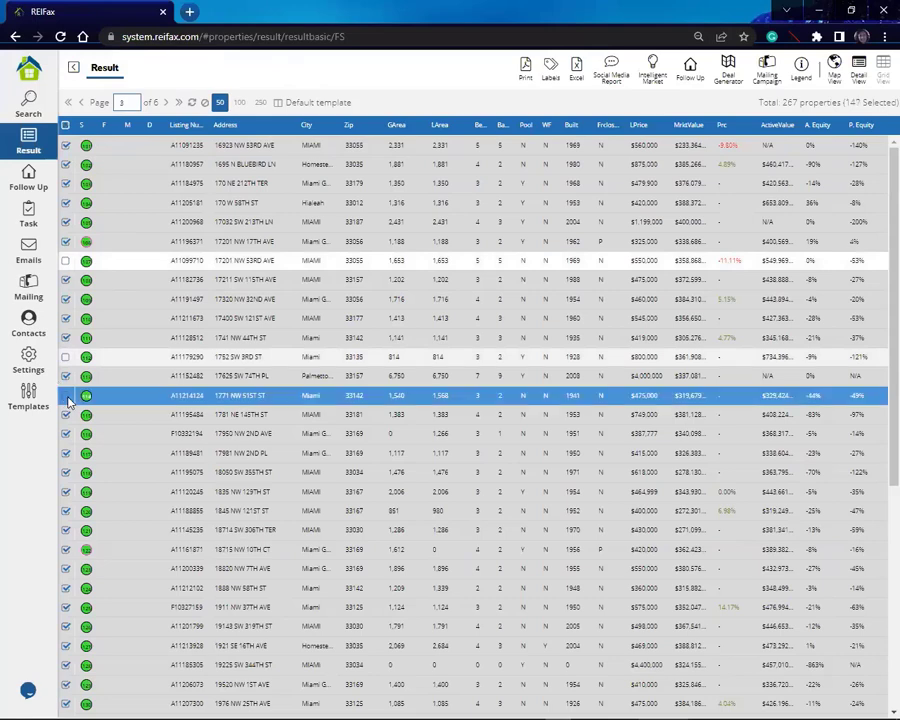
pyautogui.click(204, 103)
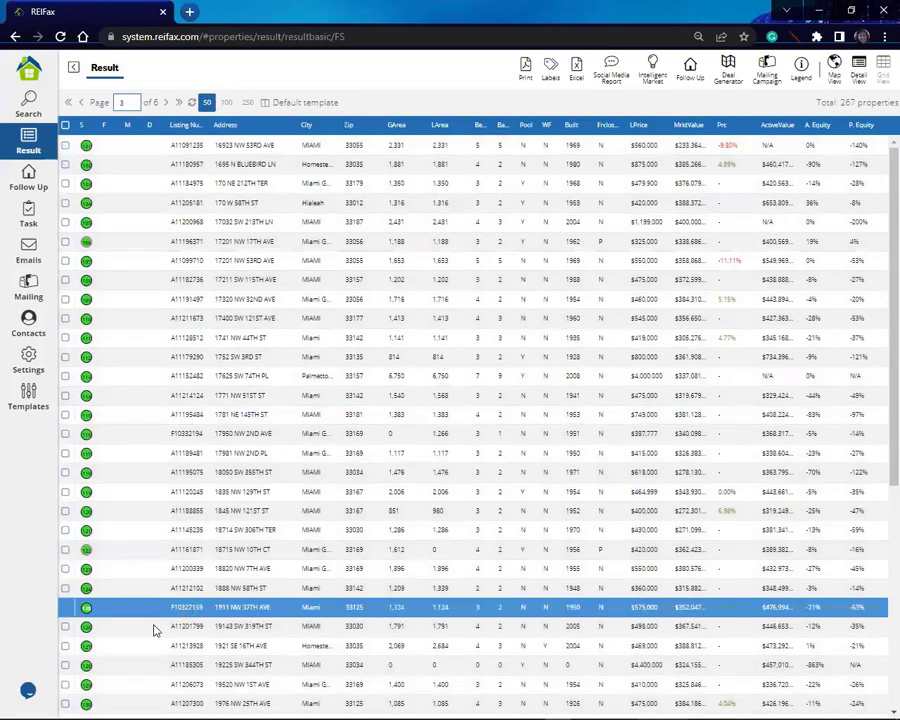
# Return to the first results page and select the first five listings
pyautogui.click(69, 106)
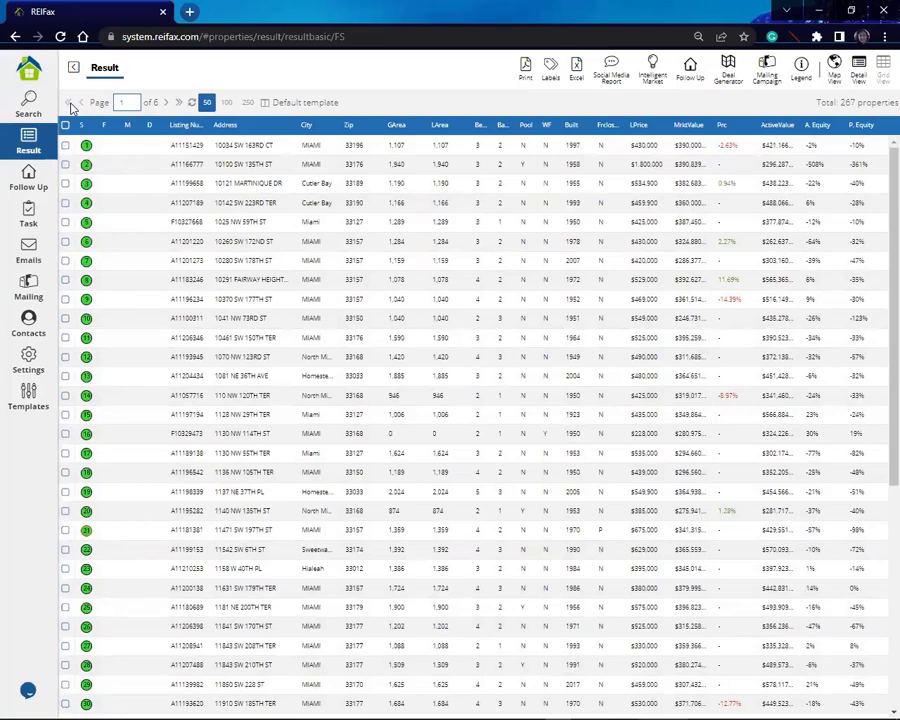
pyautogui.click(65, 145)
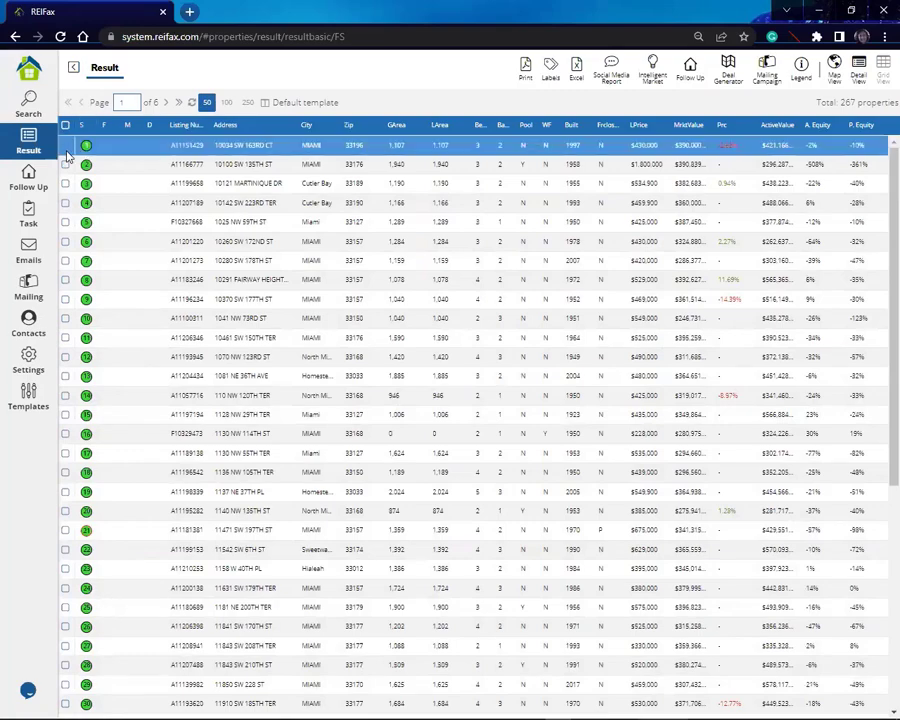
pyautogui.click(65, 165)
pyautogui.click(65, 183)
pyautogui.click(65, 202)
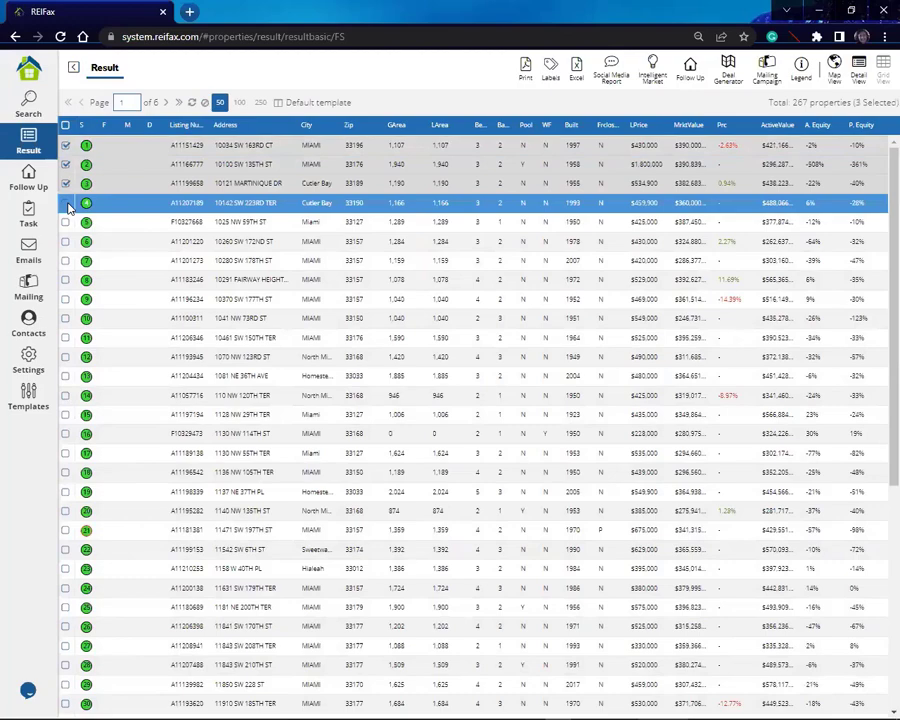
pyautogui.click(65, 221)
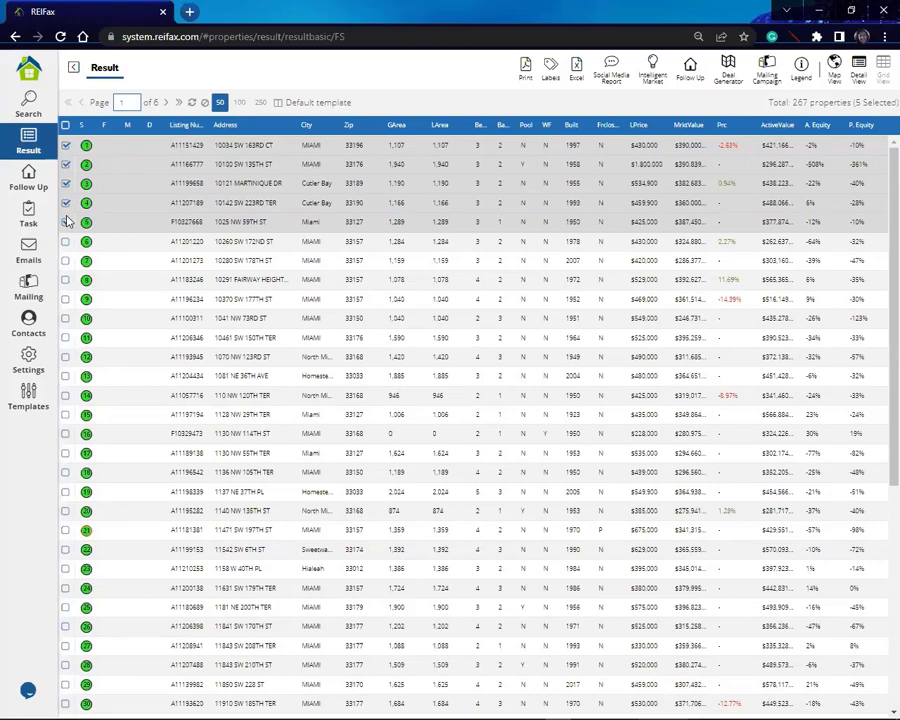
# Open the overview of the fourth listing in the results and add that property to Follow Up with the Buying type
pyautogui.click(38, 103)
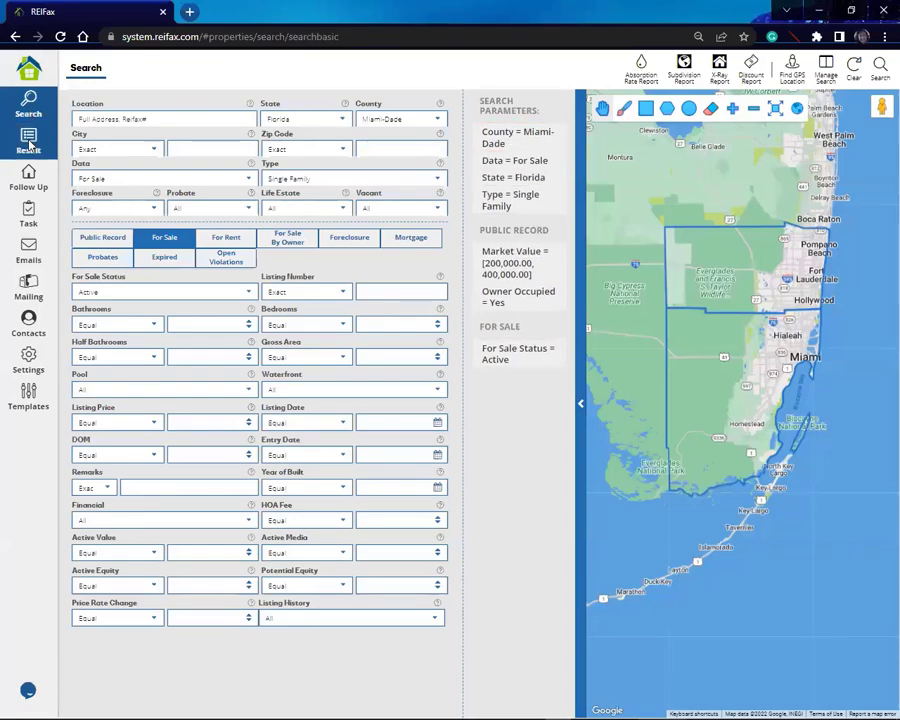
pyautogui.click(29, 143)
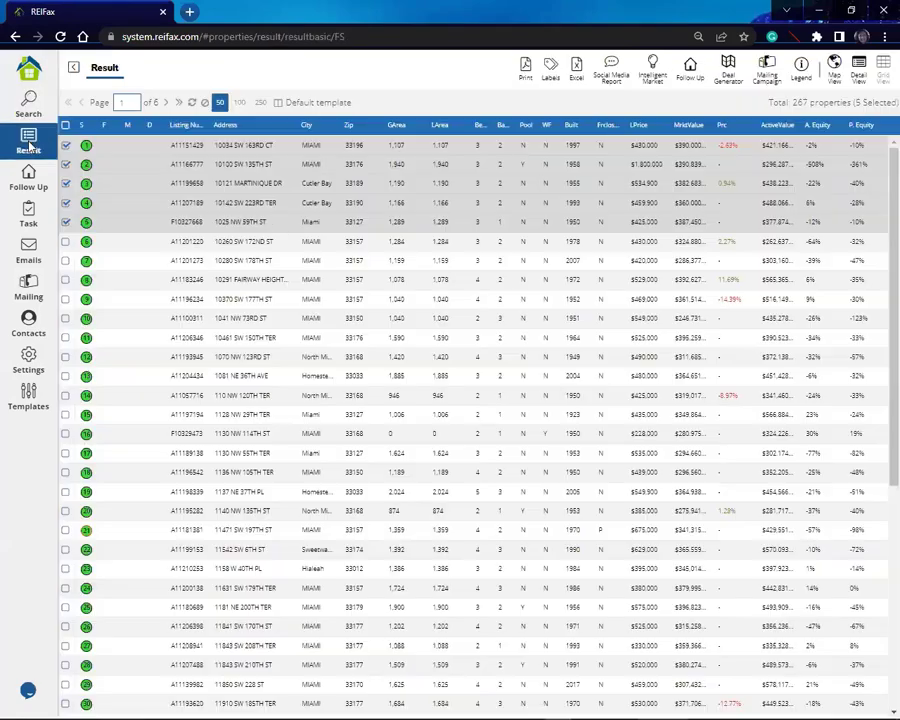
pyautogui.click(282, 210)
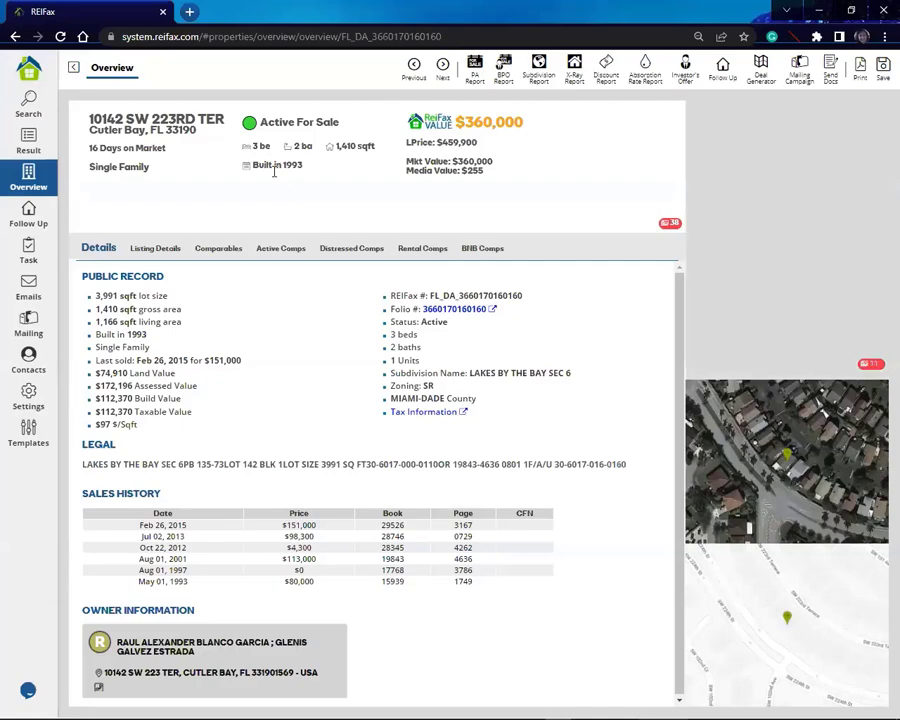
pyautogui.click(158, 250)
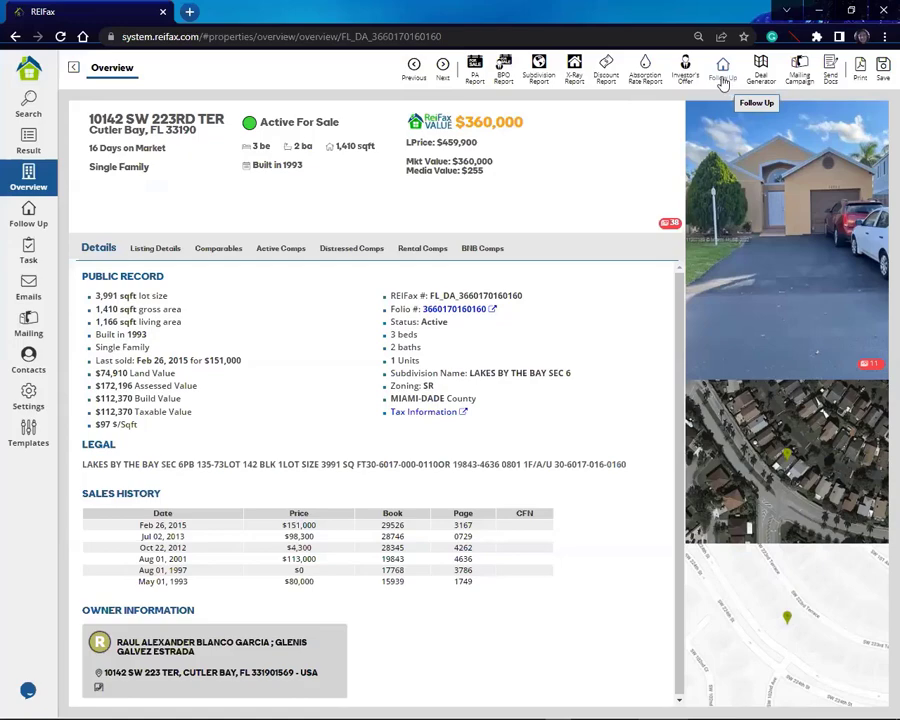
pyautogui.click(723, 82)
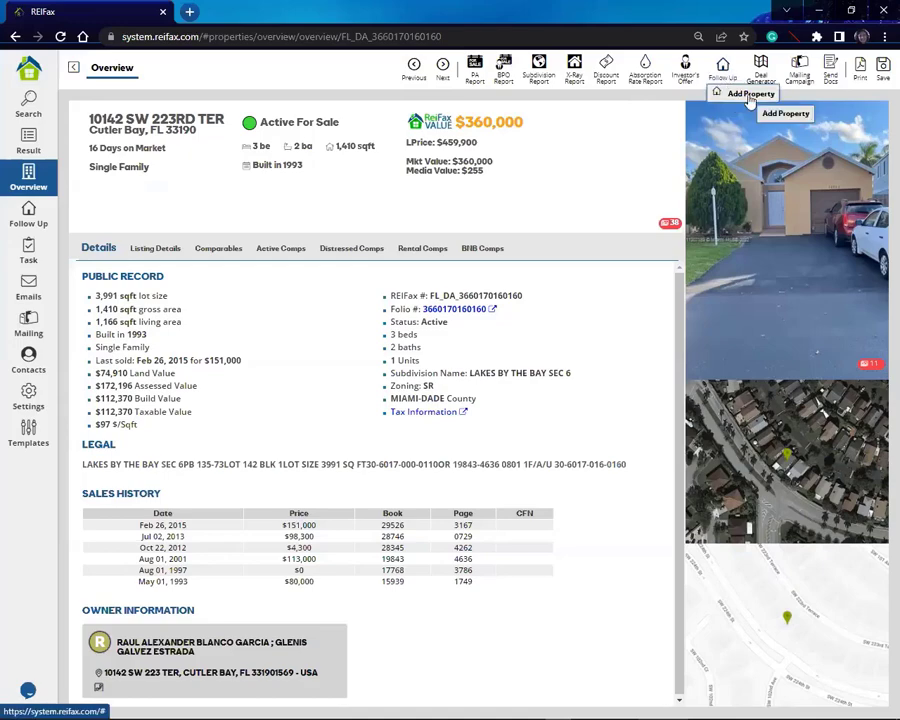
pyautogui.click(750, 95)
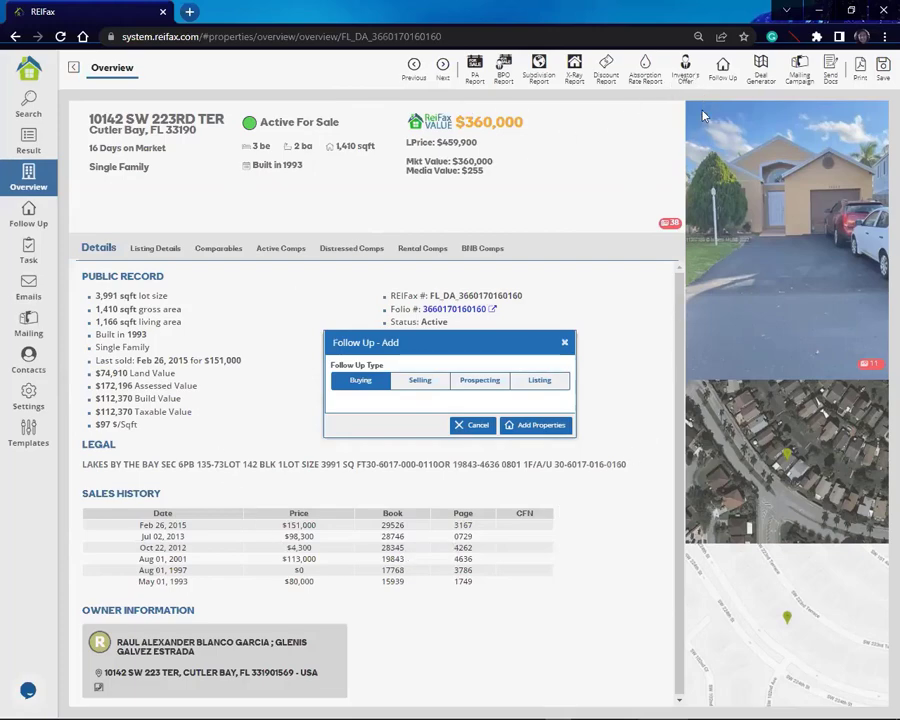
pyautogui.click(536, 427)
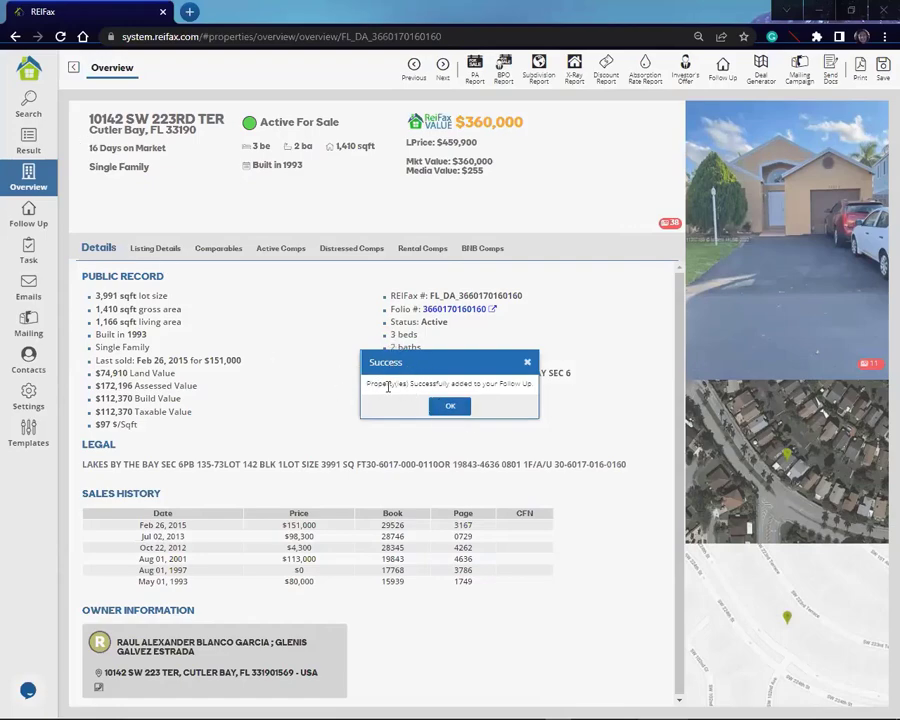
pyautogui.click(450, 407)
# Look through the saved searches in Manage Search, including MP For Sale Multi-Family Pre-Foreclosed, without loading any of them
pyautogui.click(28, 106)
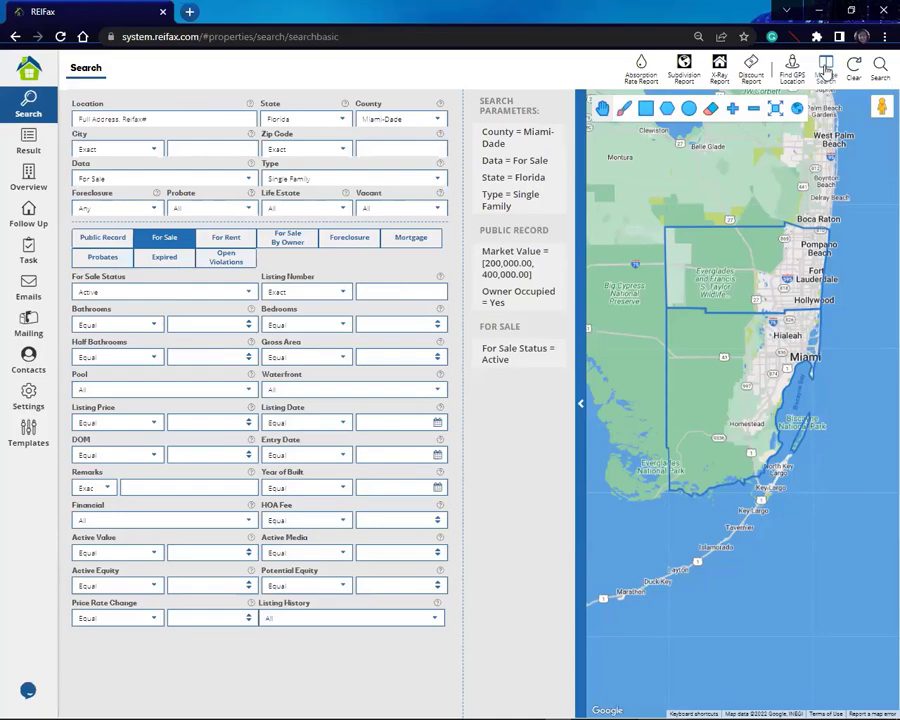
pyautogui.click(826, 70)
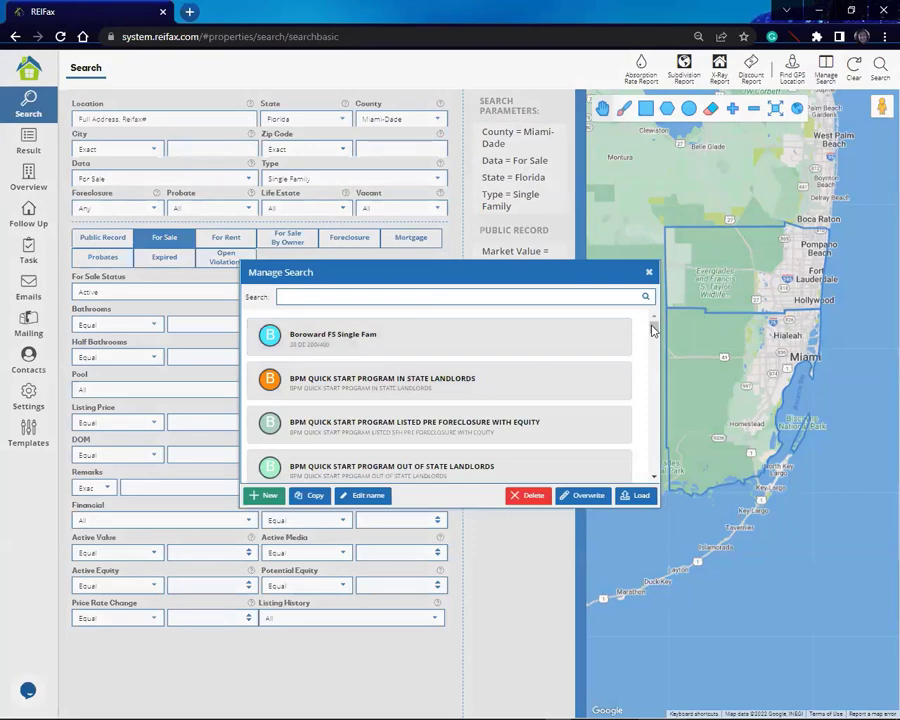
pyautogui.scroll(-5, 652, 330)
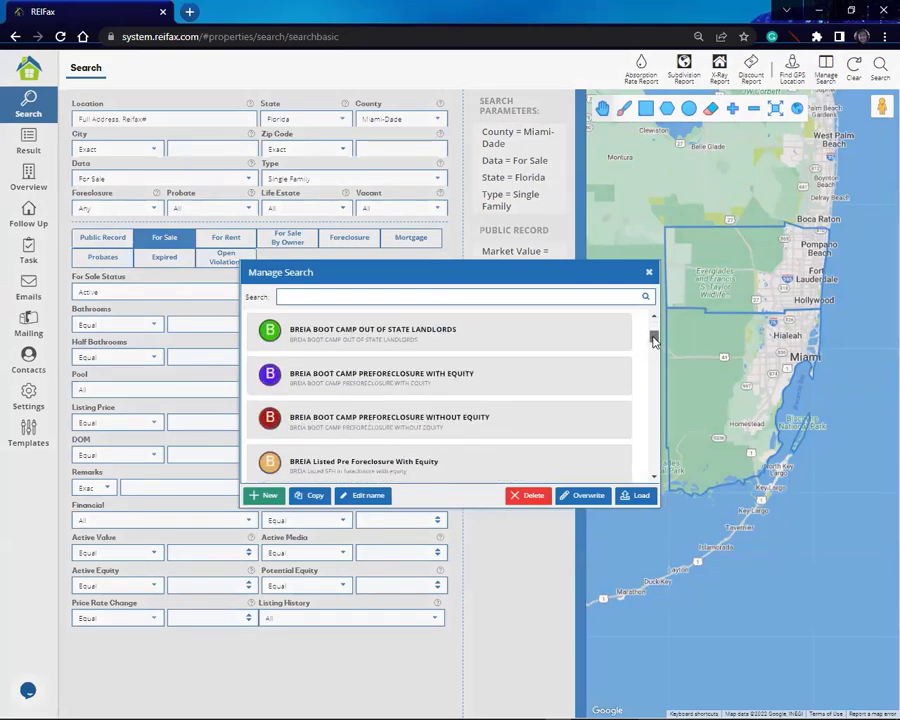
pyautogui.moveTo(653, 340); pyautogui.dragTo(656, 350)
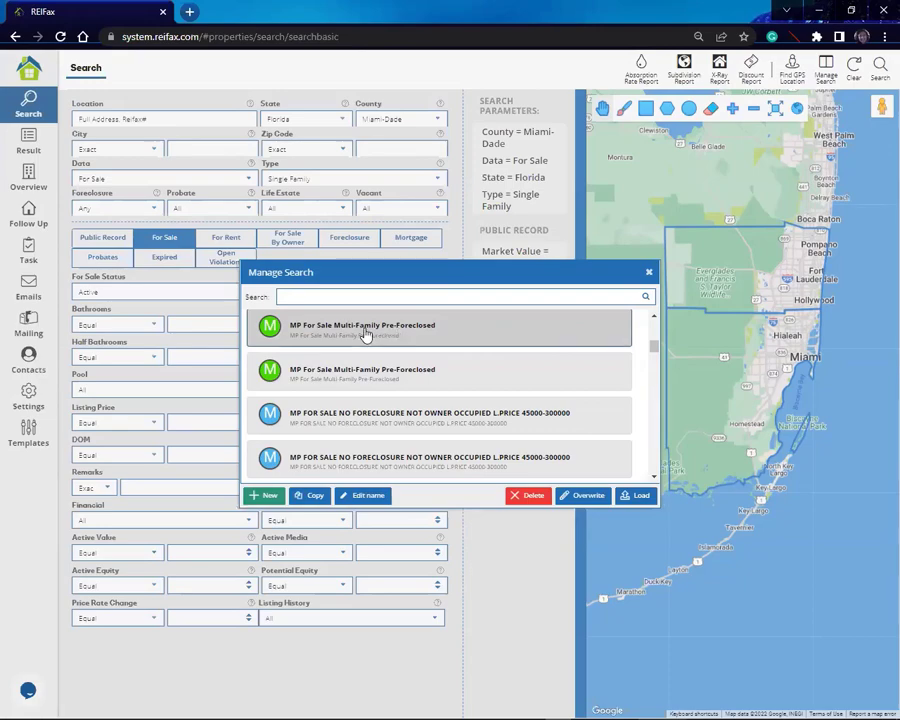
pyautogui.click(408, 338)
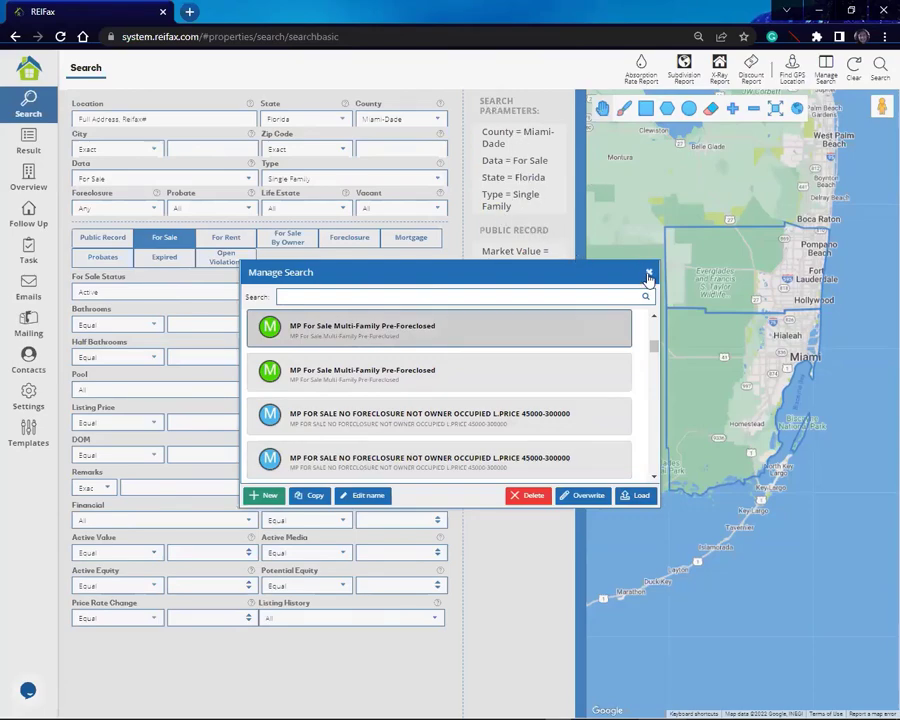
pyautogui.doubleClick(515, 408)
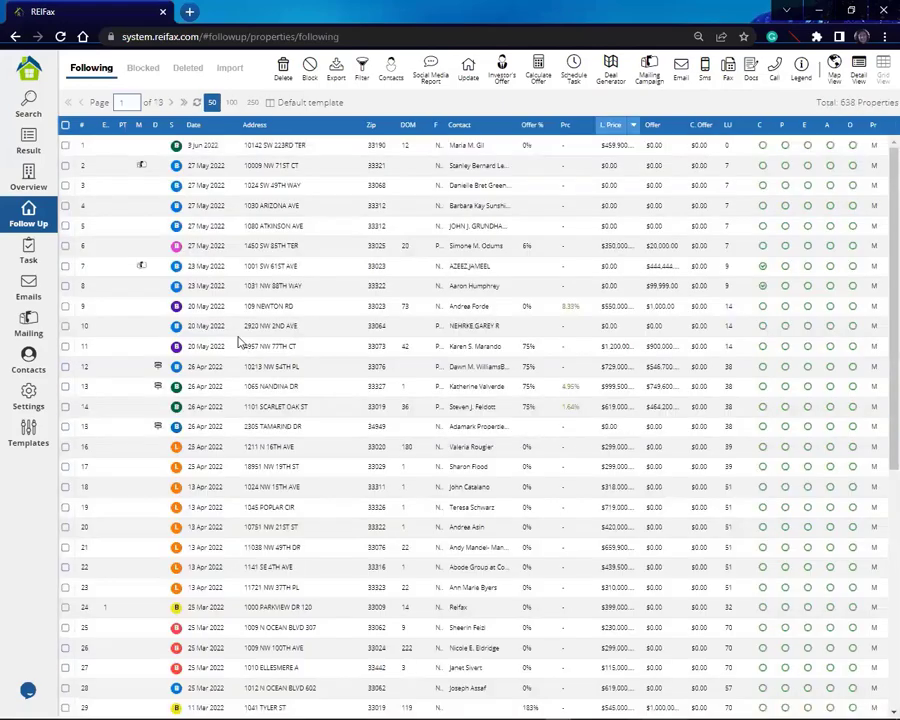
# Select all properties on the first page of the Follow Up list
pyautogui.click(213, 262)
pyautogui.click(215, 325)
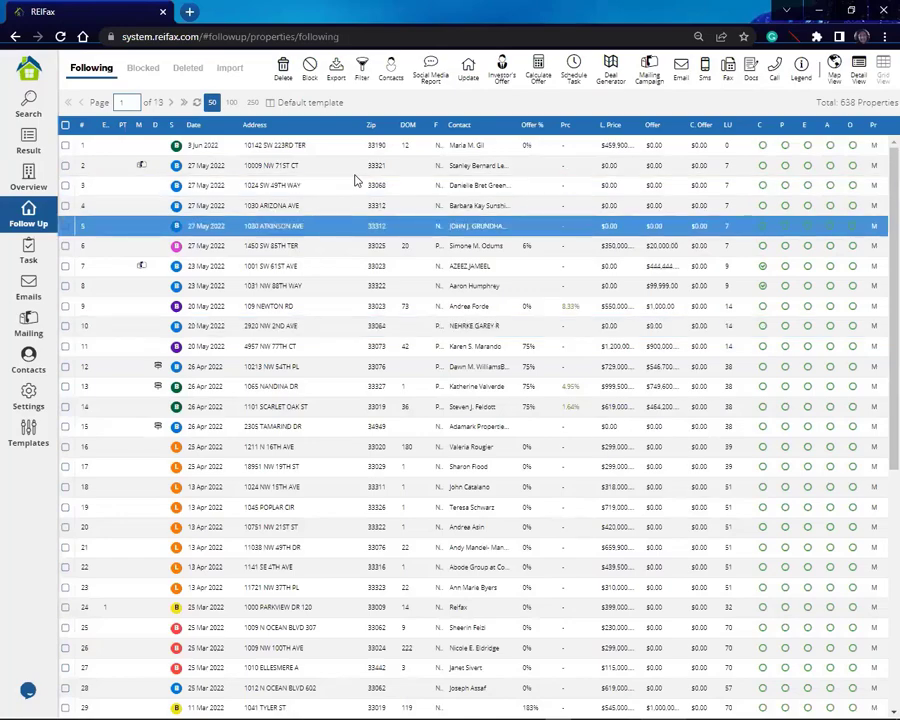
pyautogui.click(72, 146)
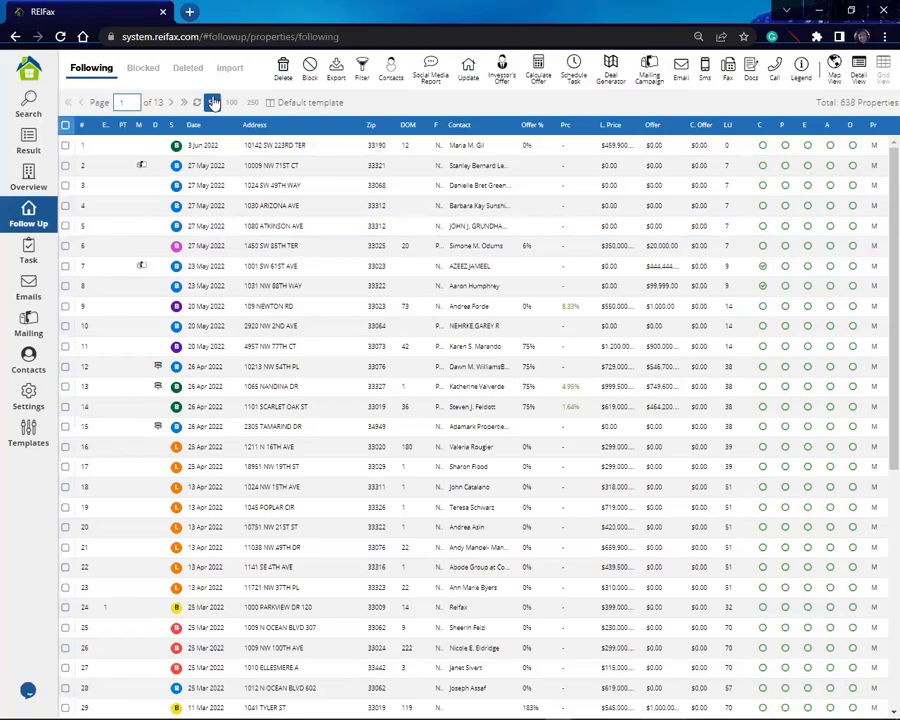
pyautogui.click(78, 208)
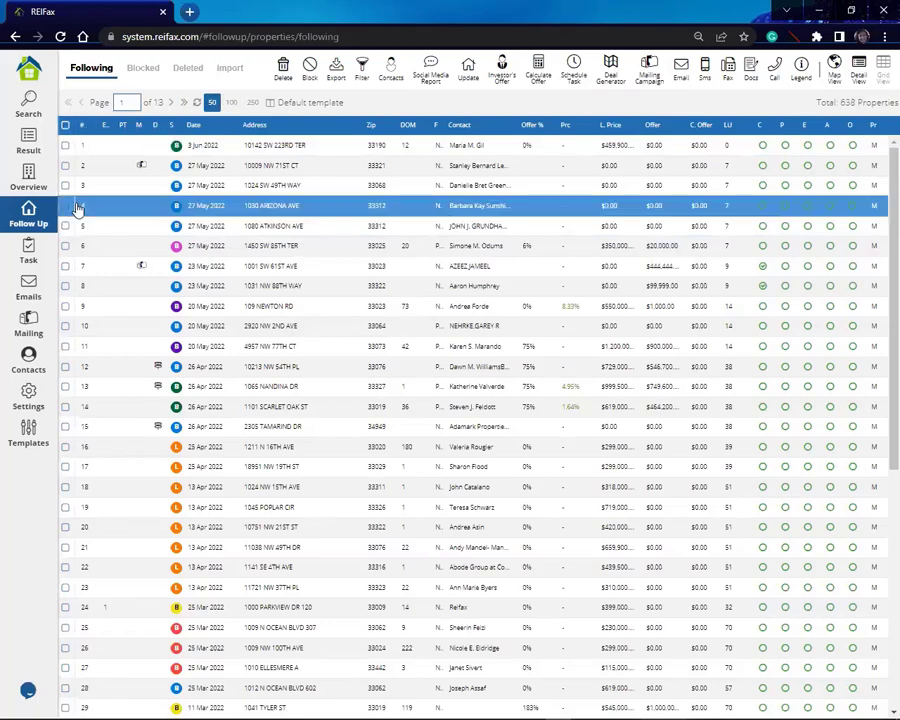
pyautogui.click(78, 208)
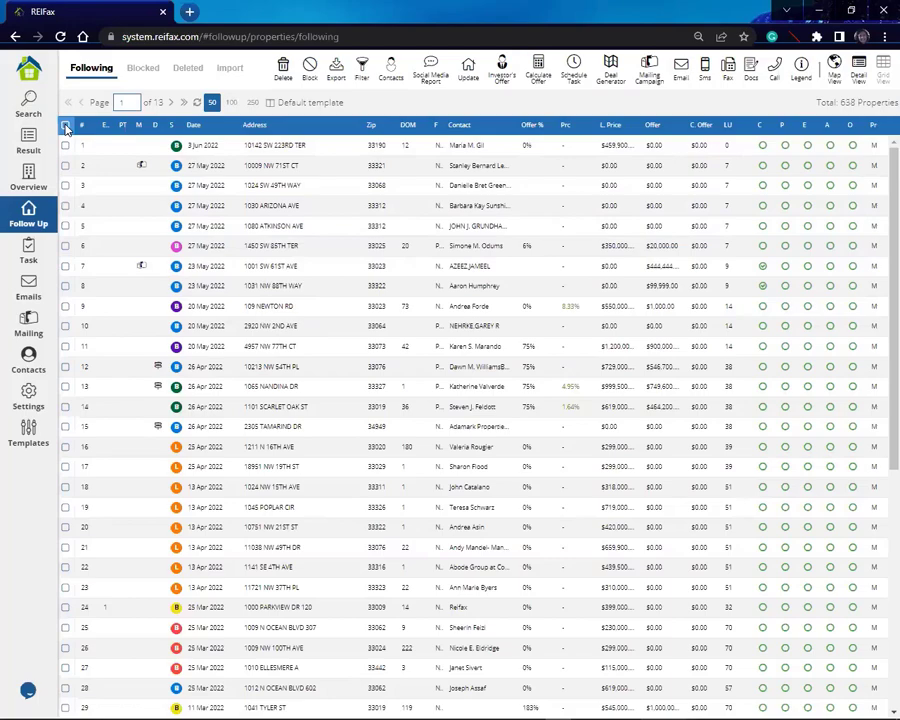
pyautogui.click(65, 126)
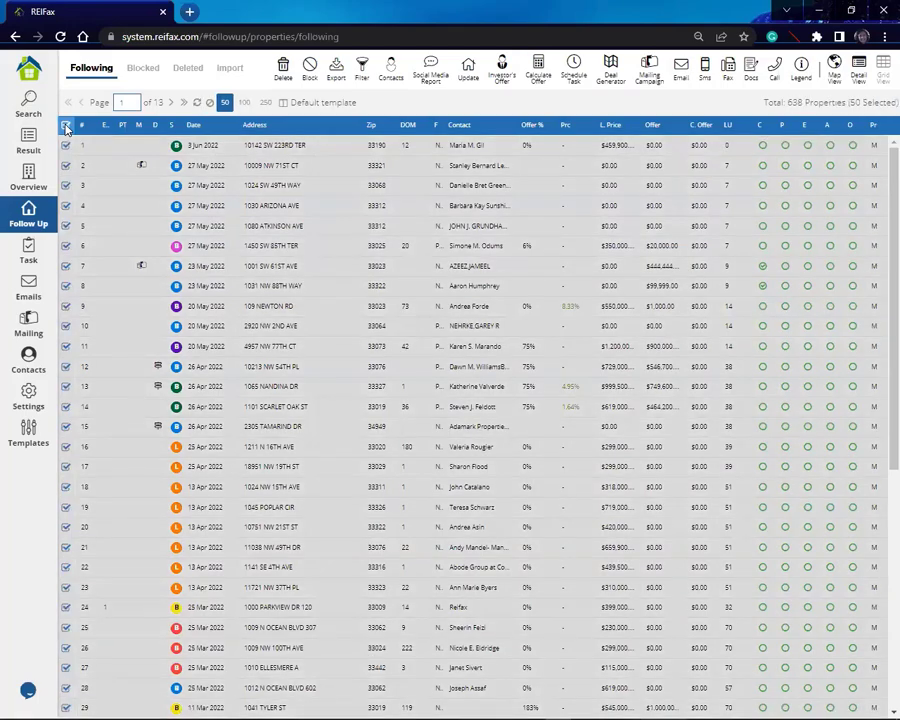
# View the contacts assigned to the first Follow Up property, including the agent's emails and phone numbers, and close them
pyautogui.rightClick(250, 147)
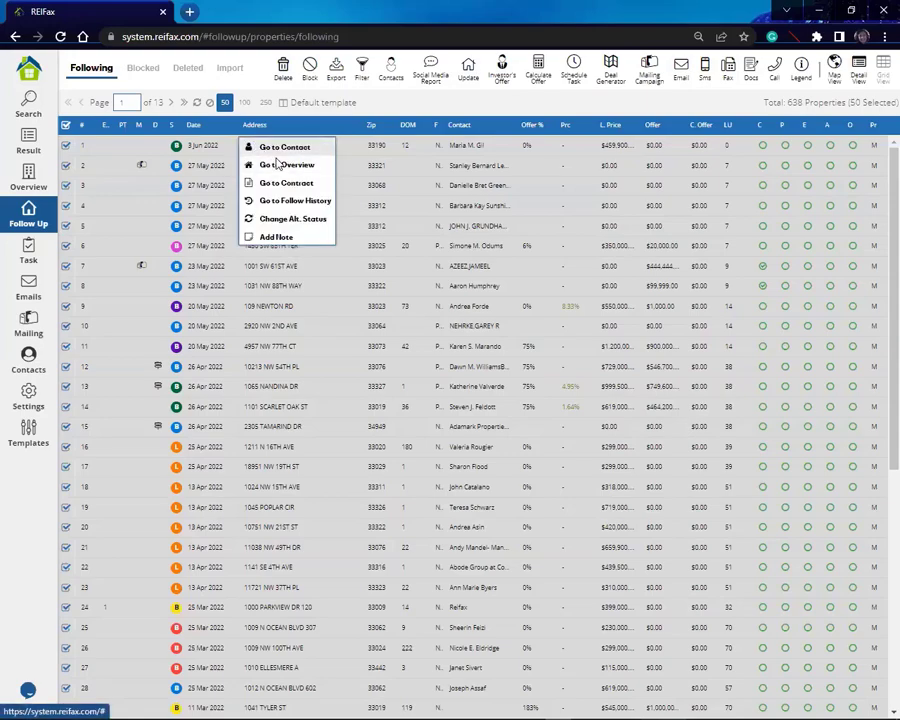
pyautogui.click(246, 146)
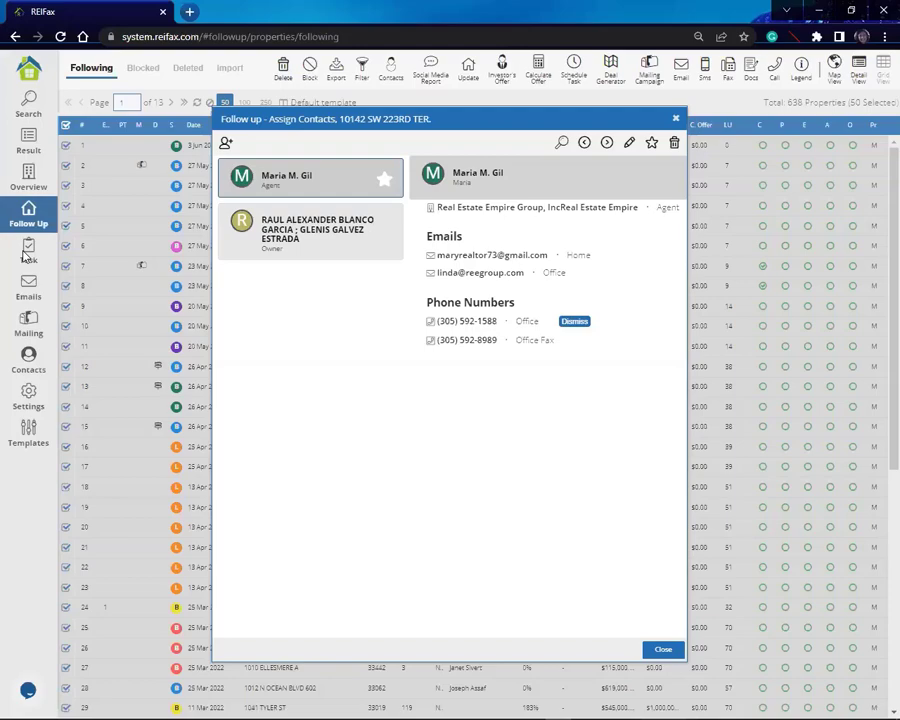
pyautogui.click(677, 118)
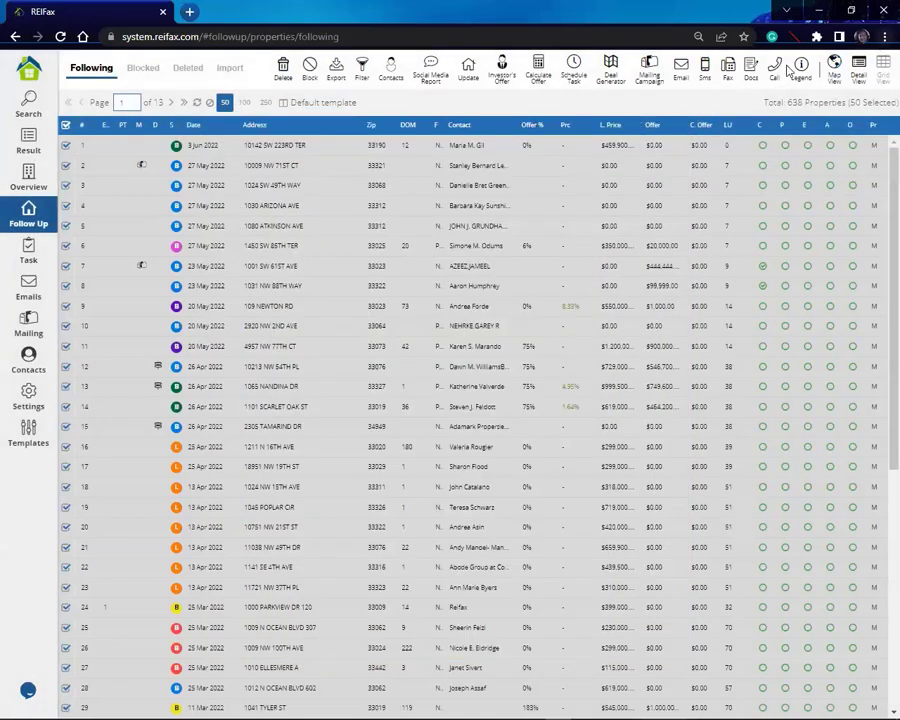
pyautogui.click(707, 72)
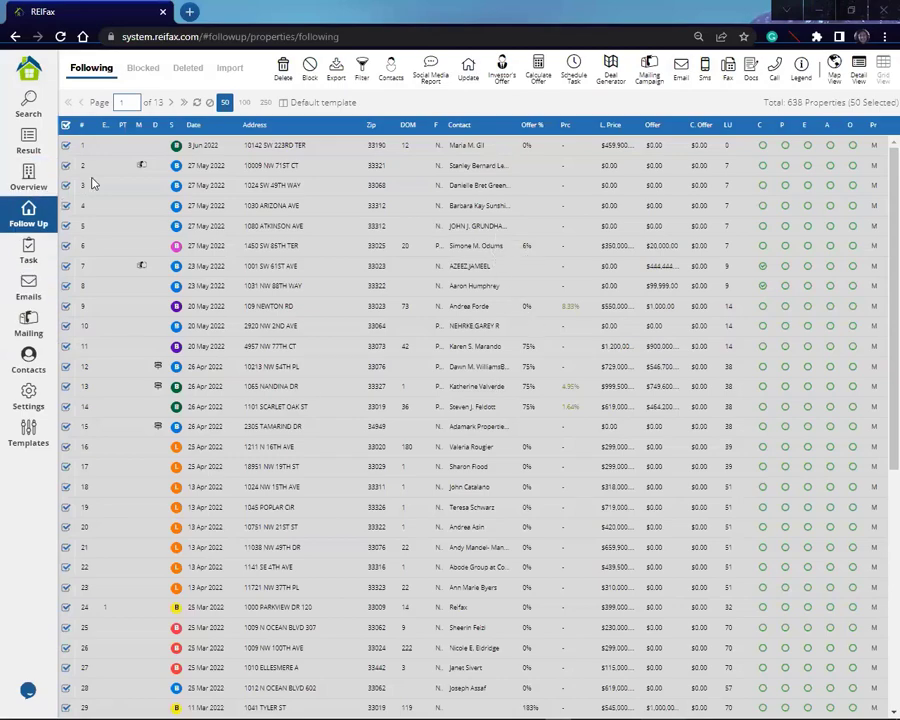
# Open the overview of the second listing in the search results and examine its comparables and active comps
pyautogui.click(30, 152)
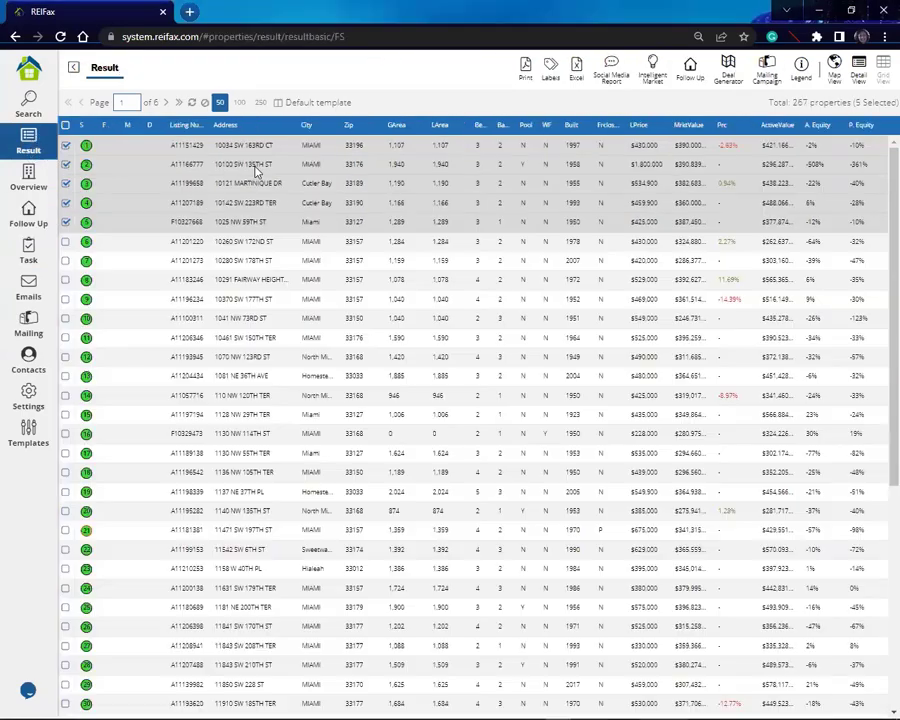
pyautogui.click(252, 164)
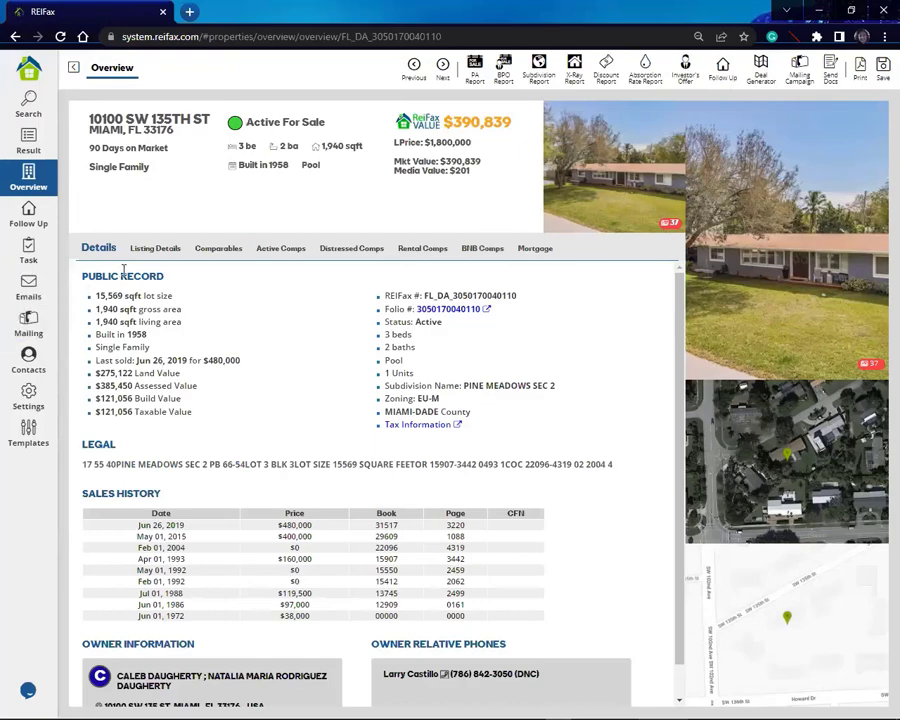
pyautogui.click(222, 252)
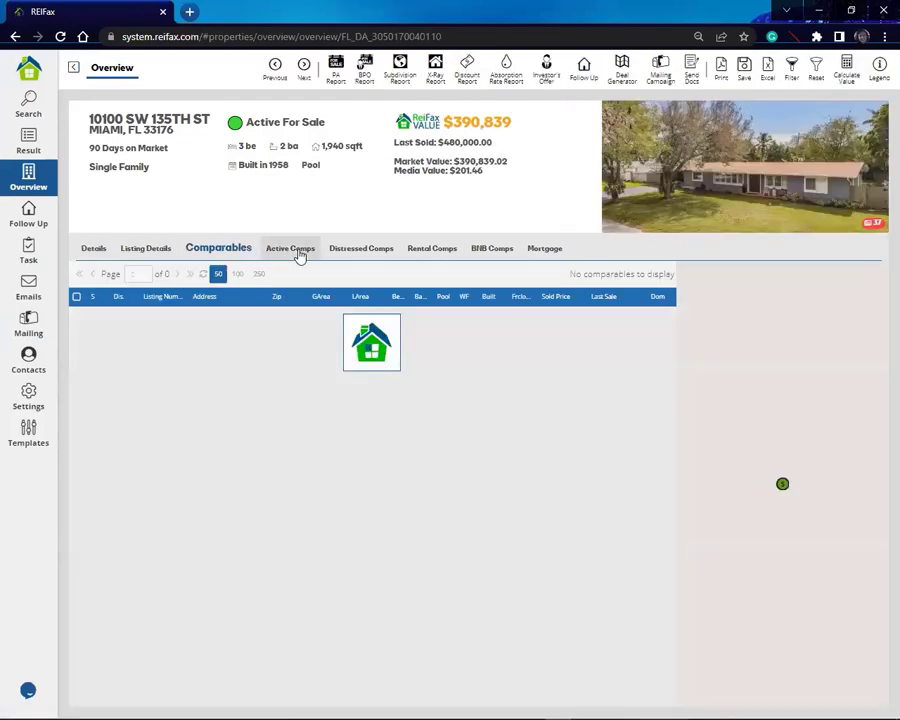
pyautogui.click(316, 251)
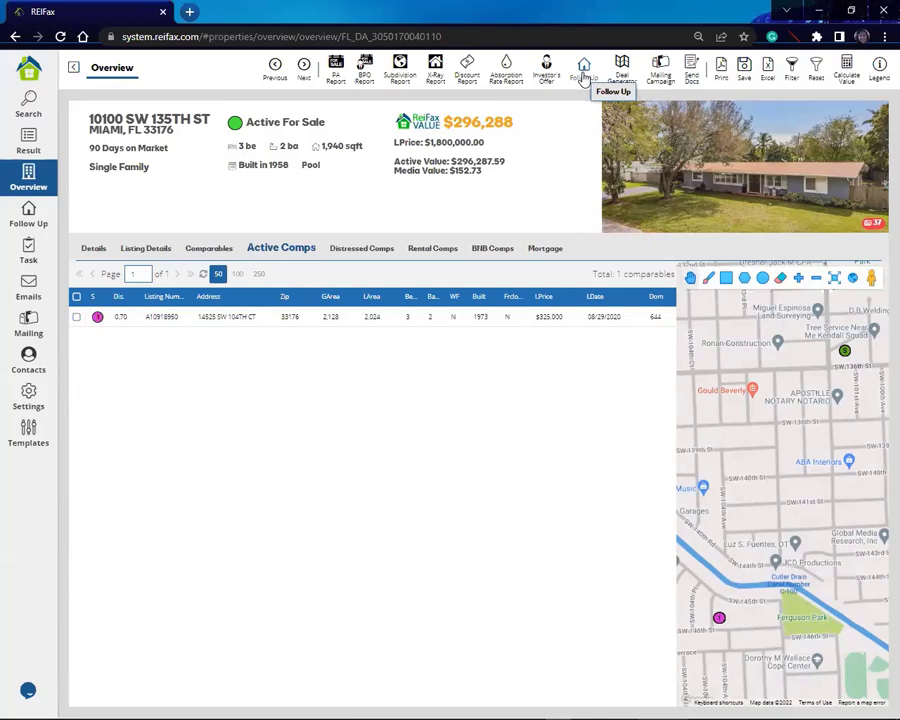
# Recheck the search criteria, and add the five selected listings from the results to Follow Up with the Buying type
pyautogui.click(29, 108)
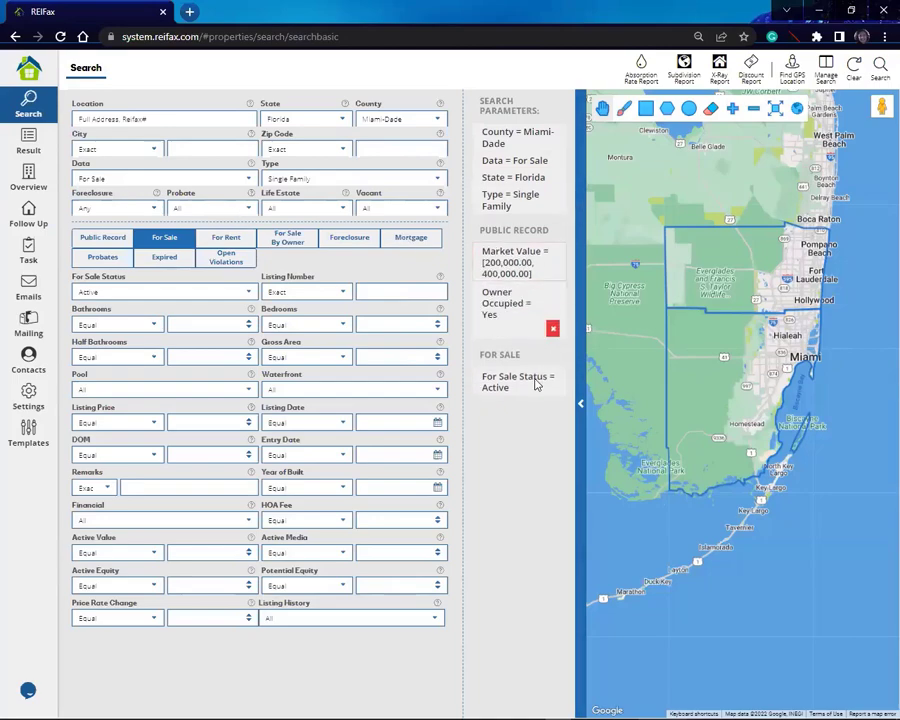
pyautogui.moveTo(512, 367)
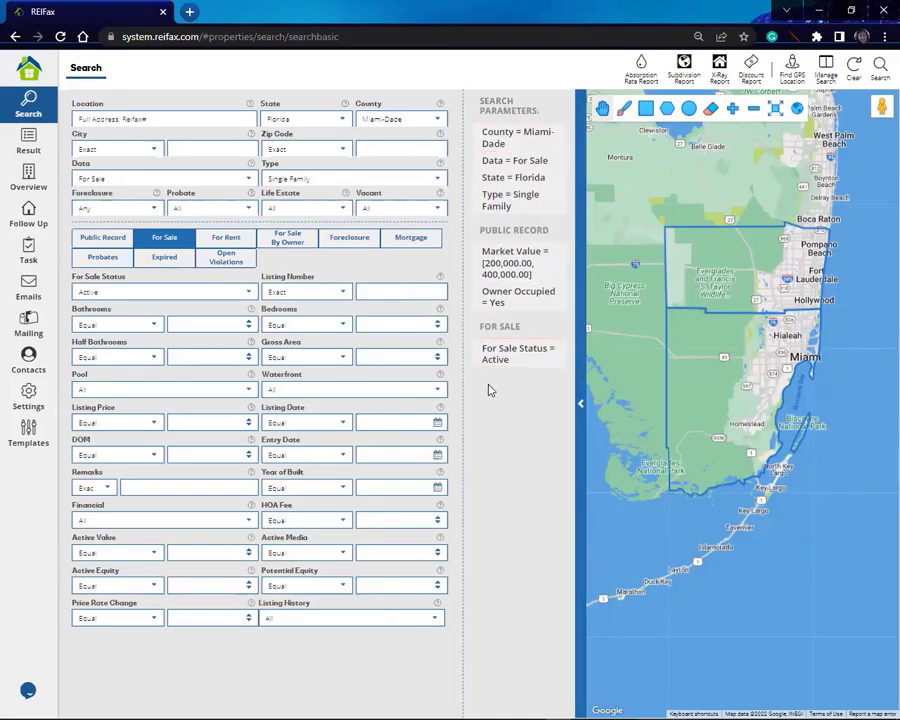
pyautogui.click(30, 142)
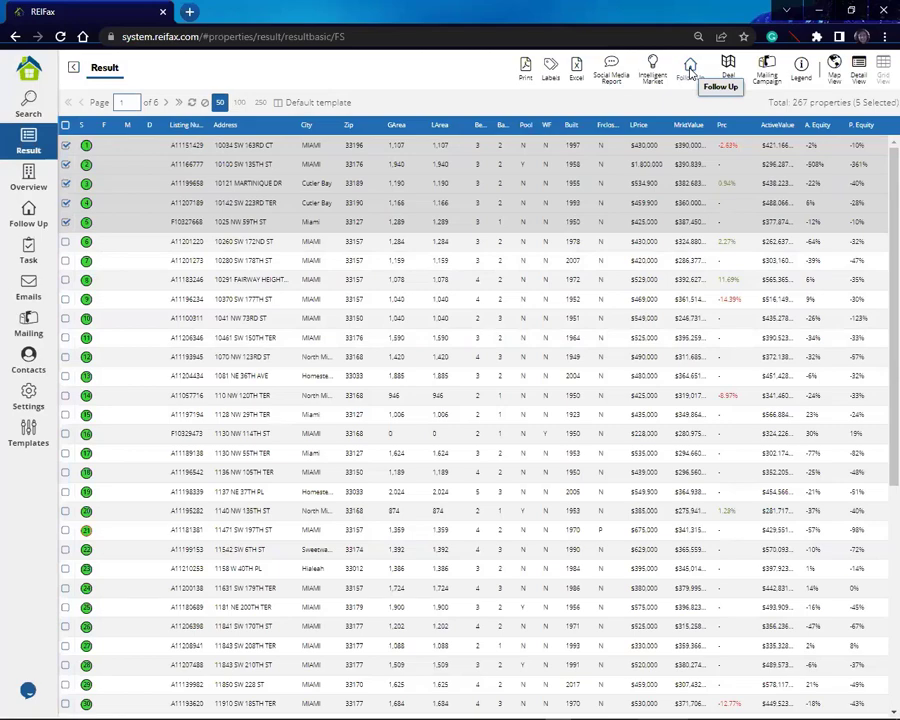
pyautogui.click(690, 68)
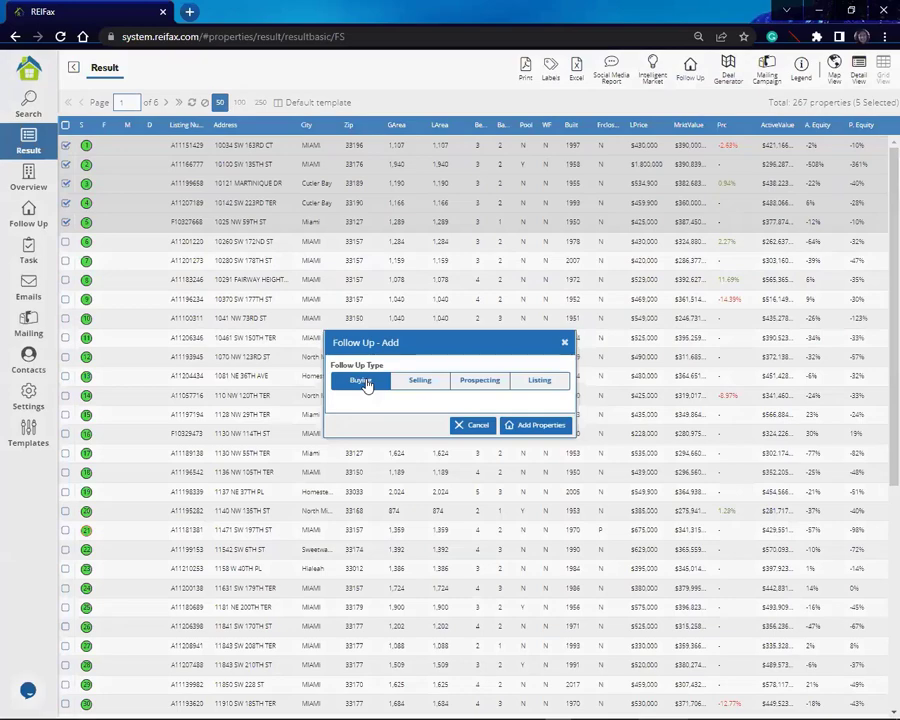
pyautogui.click(546, 431)
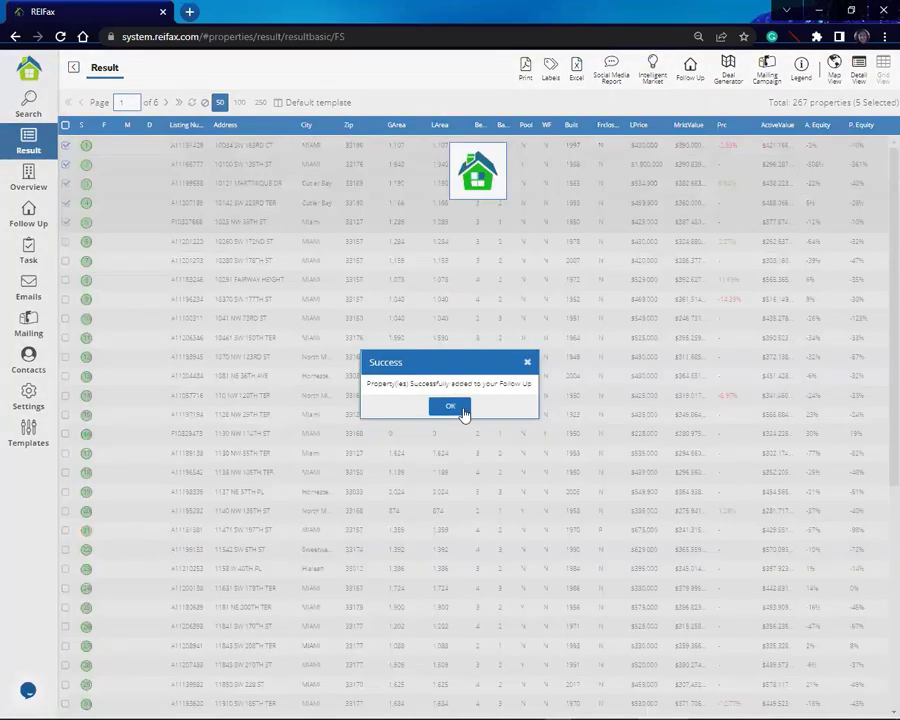
# Close the success message, recheck the search criteria and results, and refresh the Follow Up list
pyautogui.click(453, 407)
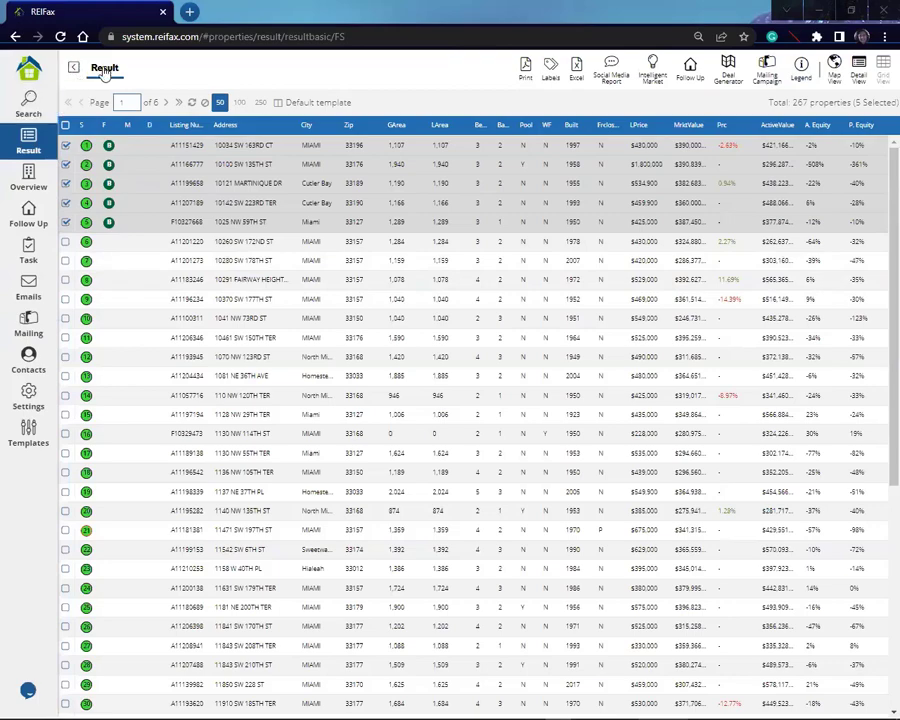
pyautogui.click(30, 113)
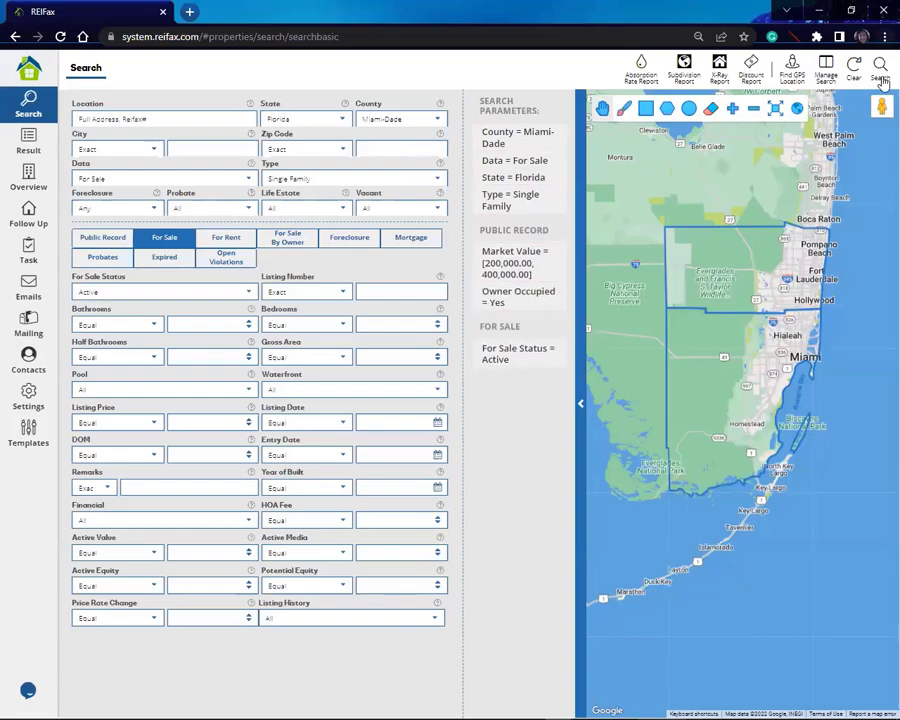
pyautogui.click(28, 145)
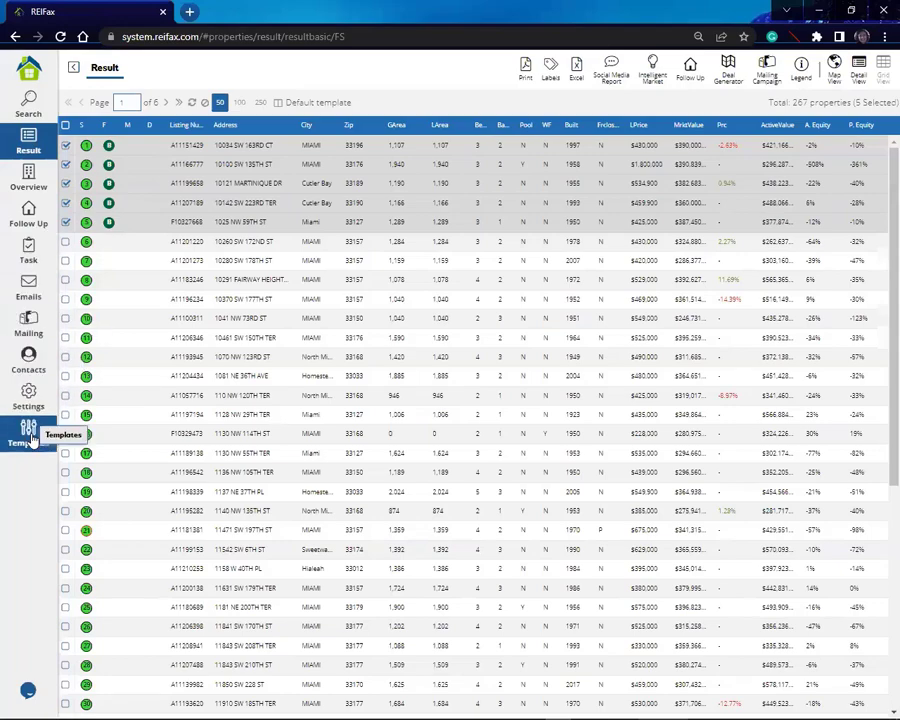
pyautogui.click(29, 220)
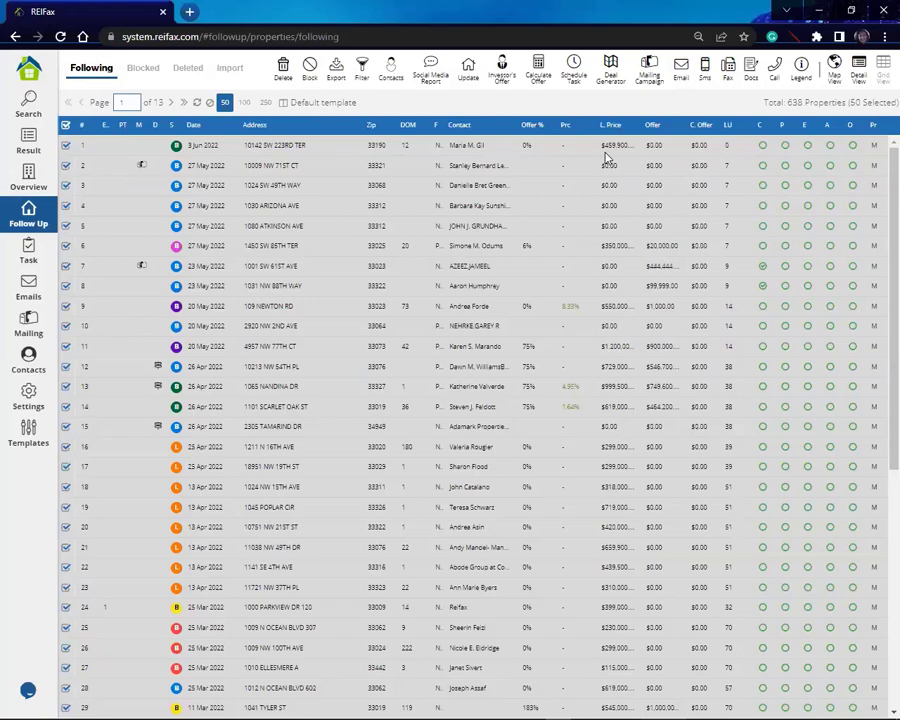
pyautogui.click(196, 102)
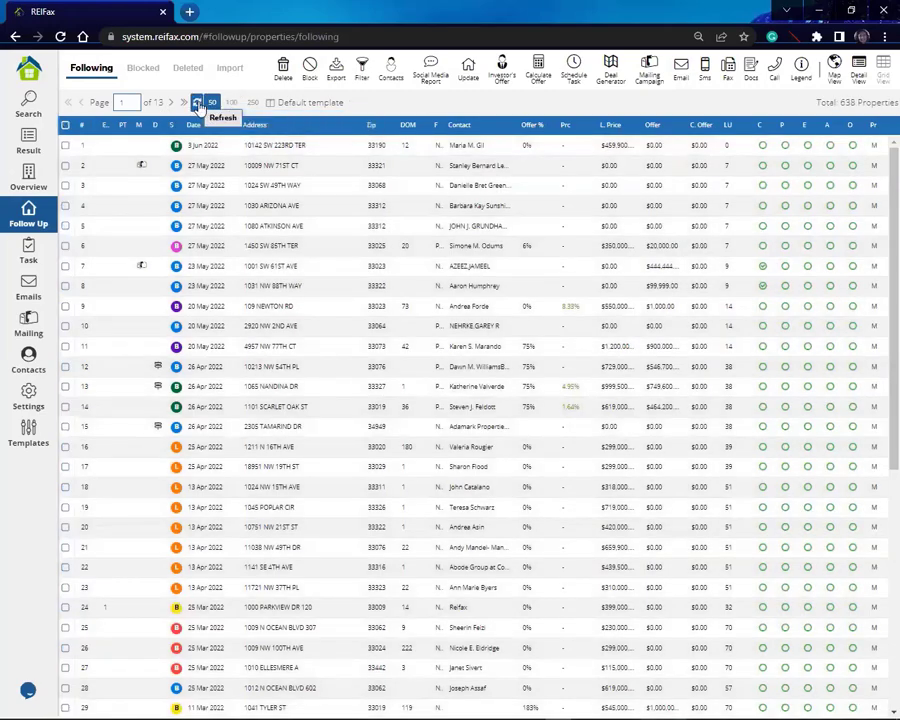
pyautogui.click(198, 103)
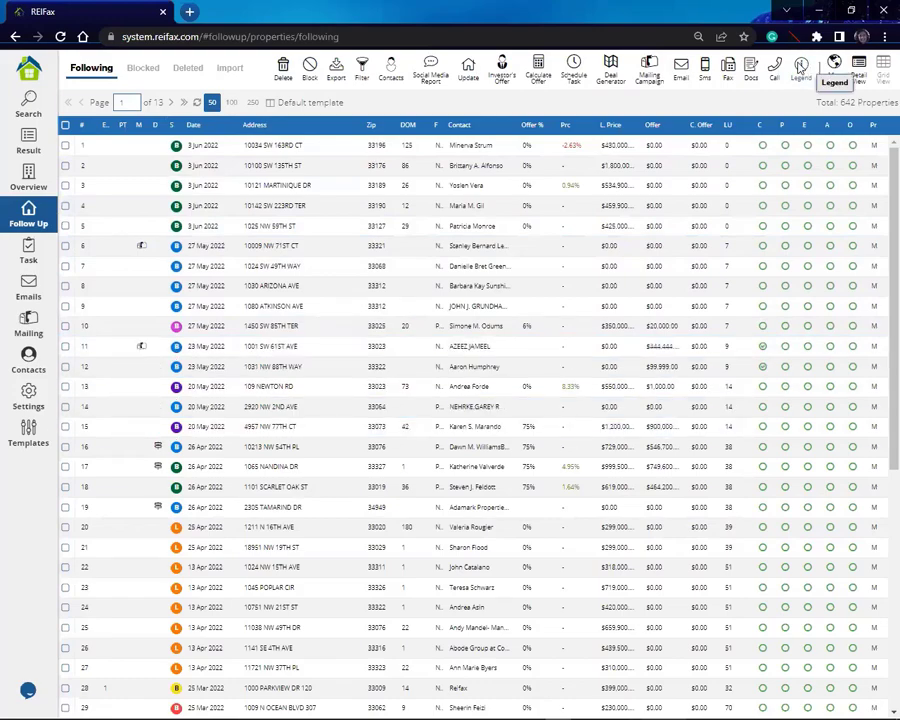
# View the Follow Up status legend, close it, and look over the status icons of the followed properties
pyautogui.click(801, 66)
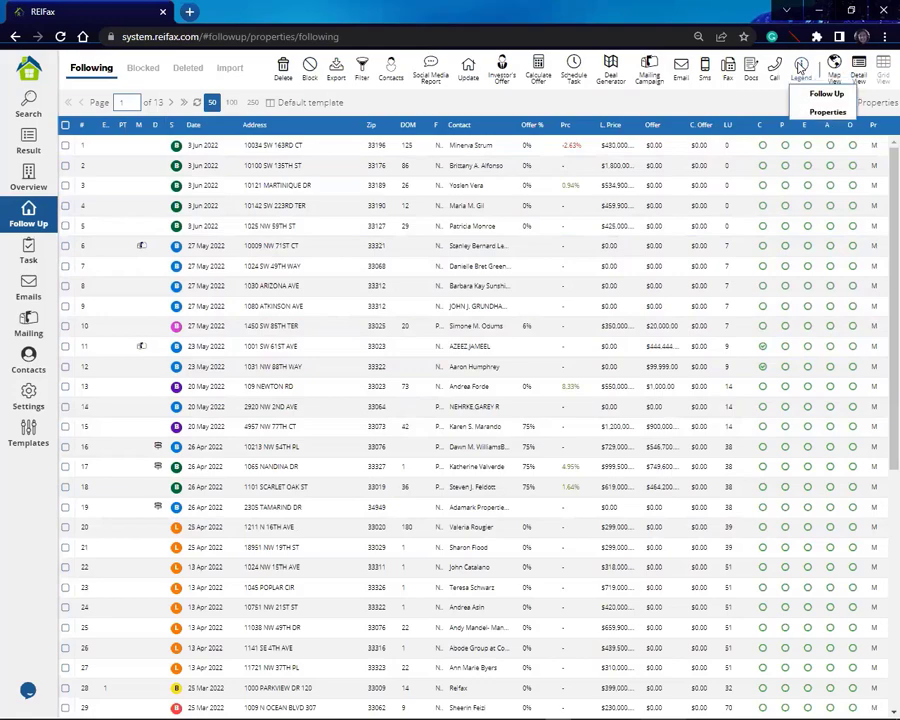
pyautogui.click(826, 93)
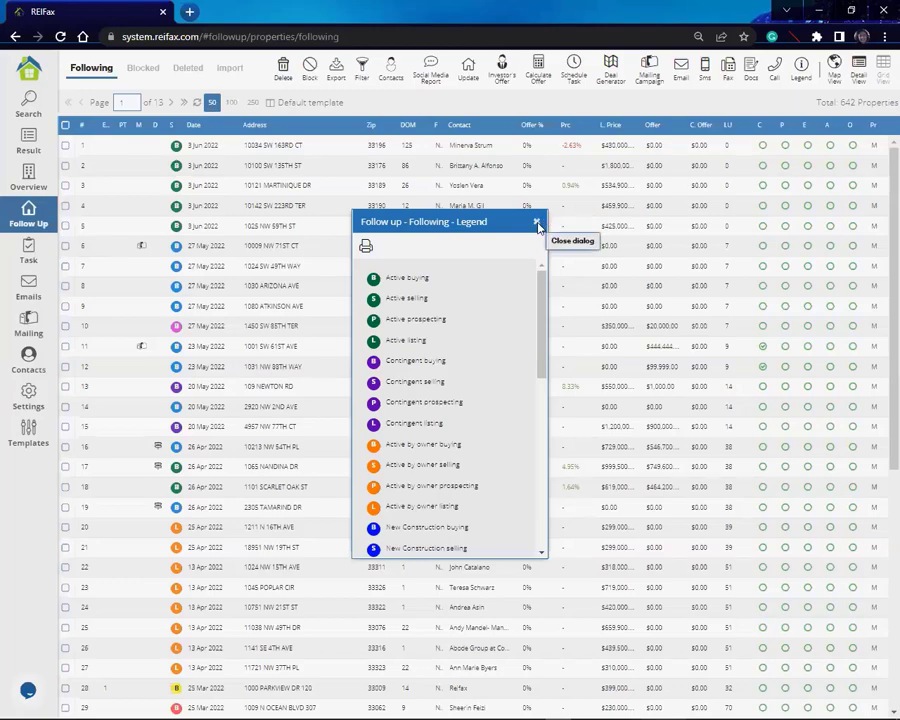
pyautogui.click(195, 151)
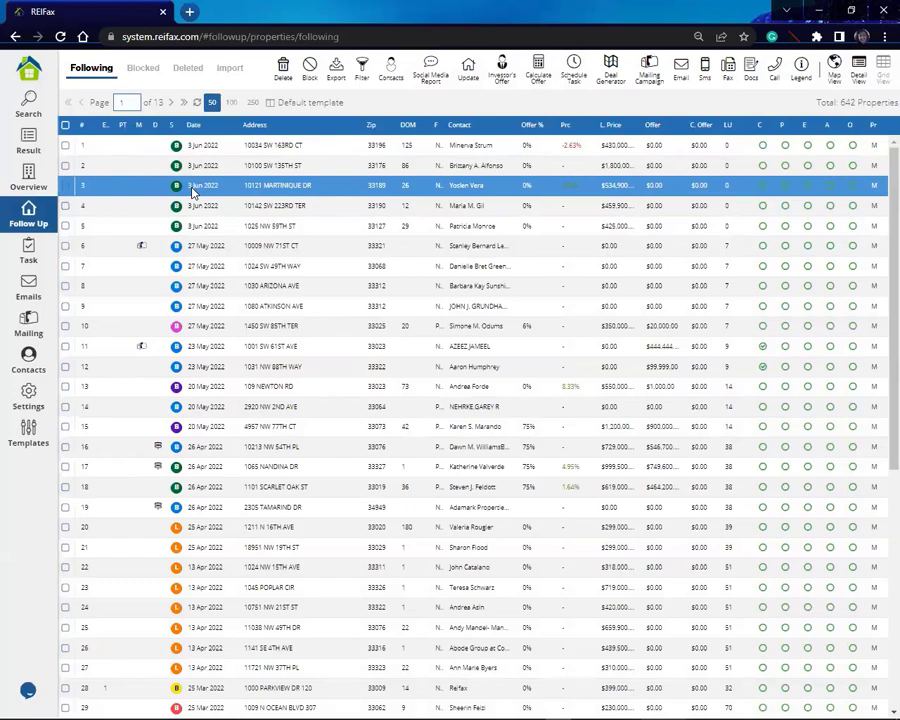
pyautogui.click(213, 483)
pyautogui.click(872, 167)
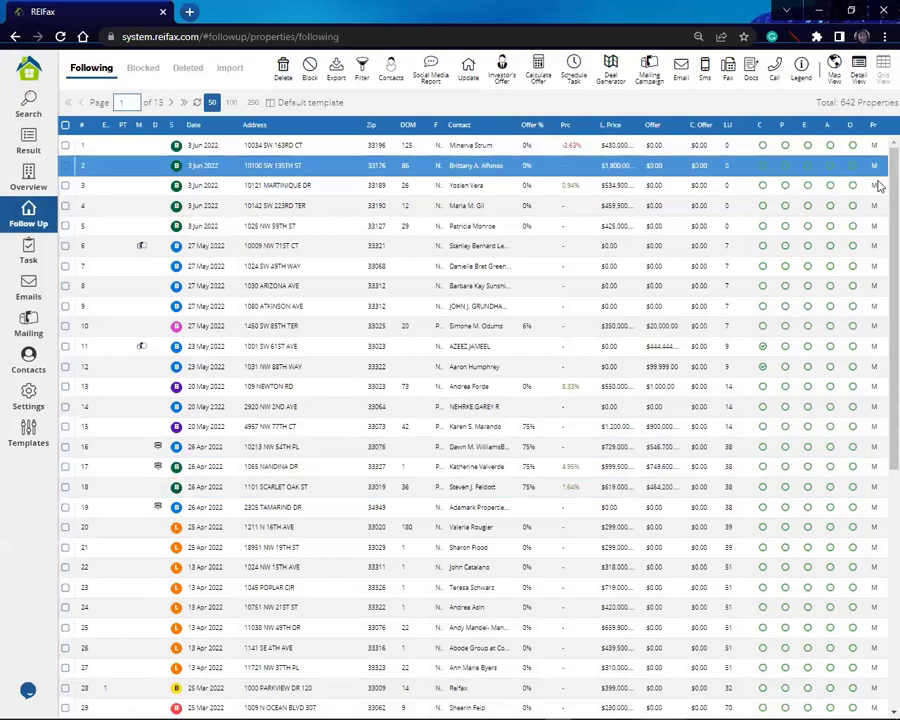
pyautogui.scroll(-4, 175, 493)
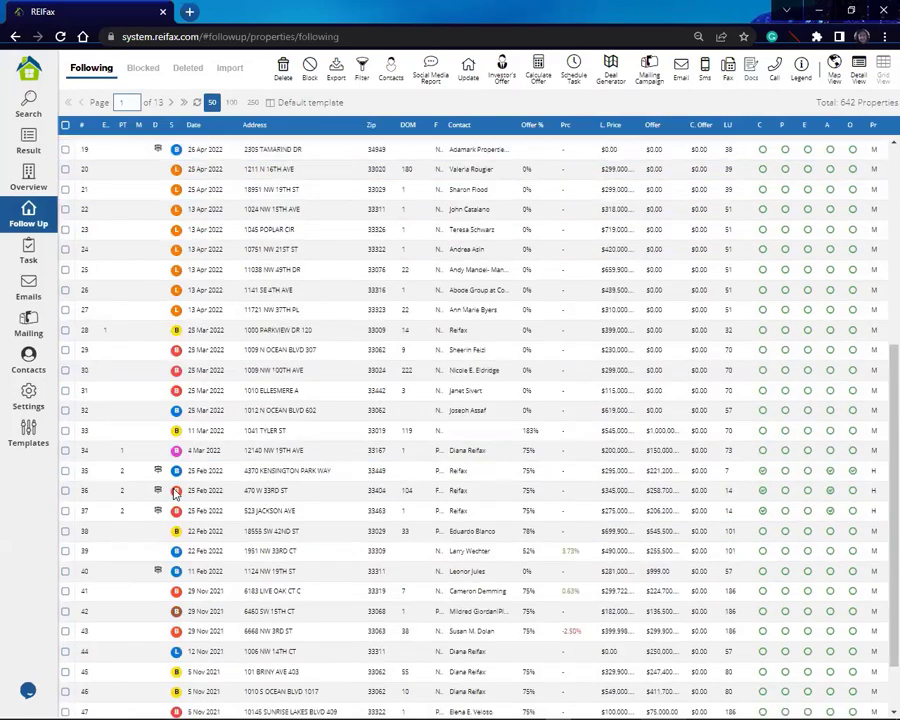
# Reopen the Follow Up legend, review all status types through the sold entries, and return to the first properties in the list
pyautogui.click(801, 71)
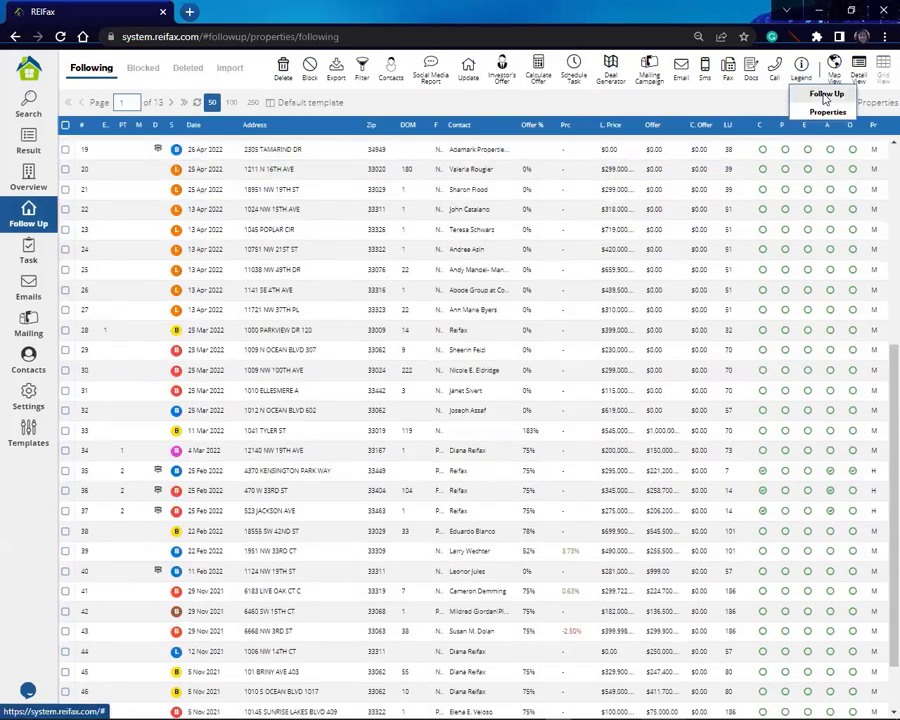
pyautogui.click(825, 95)
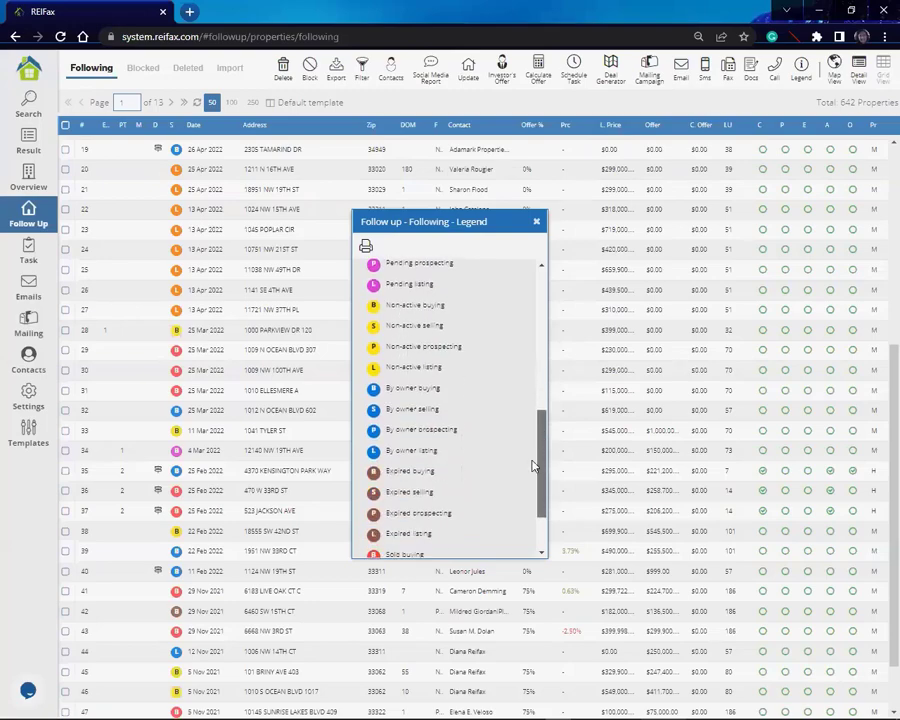
pyautogui.scroll(-3, 532, 462)
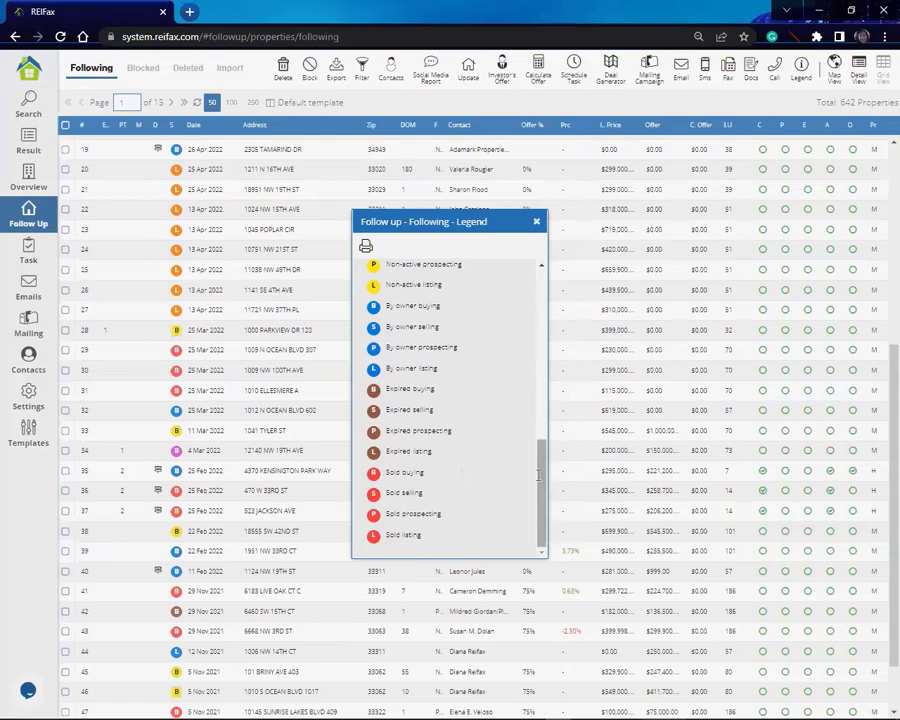
pyautogui.scroll(10, 366, 264)
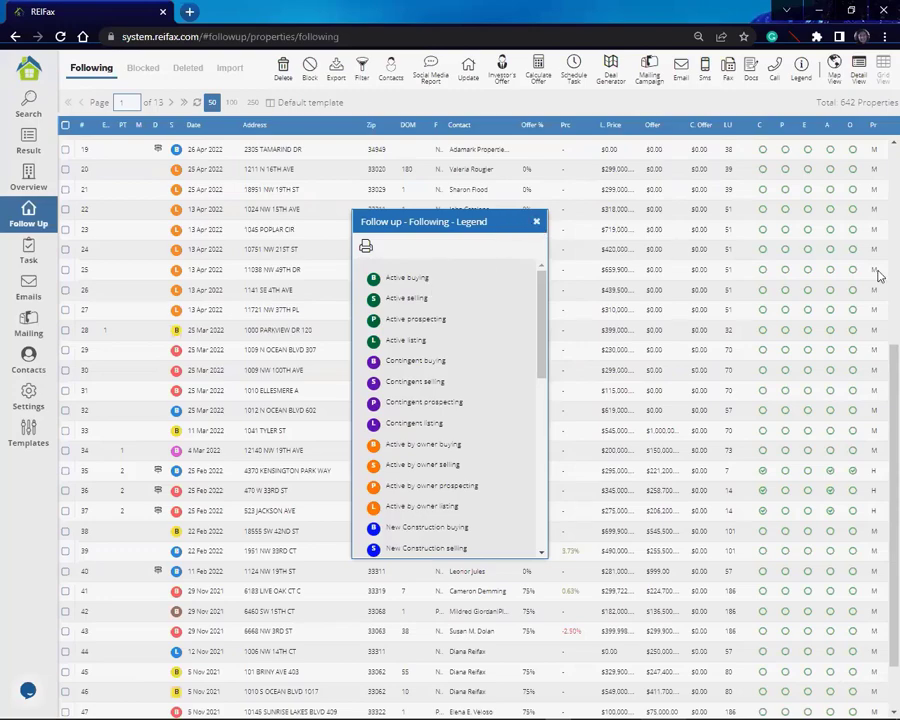
pyautogui.click(536, 221)
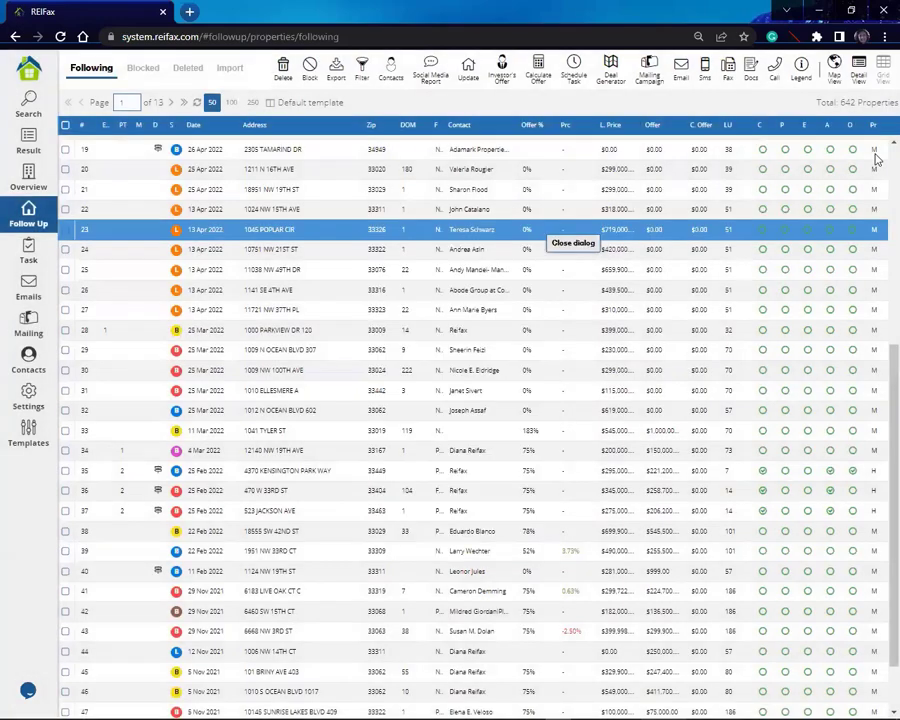
pyautogui.scroll(4, 600, 260)
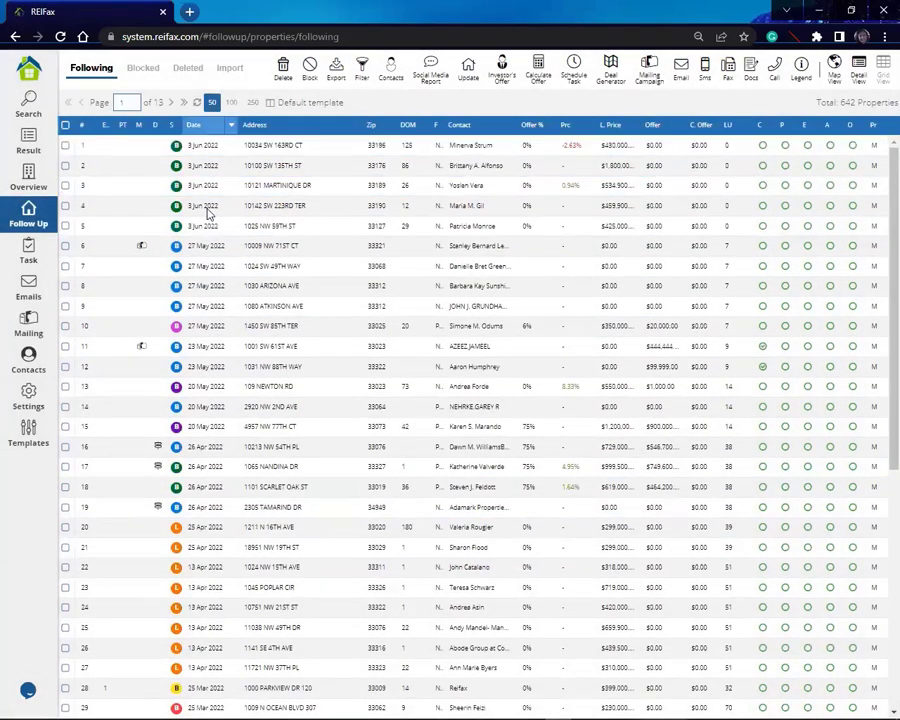
# Select the first five properties in the Follow Up list, the ones dated 3 Jun 2022
pyautogui.click(417, 165)
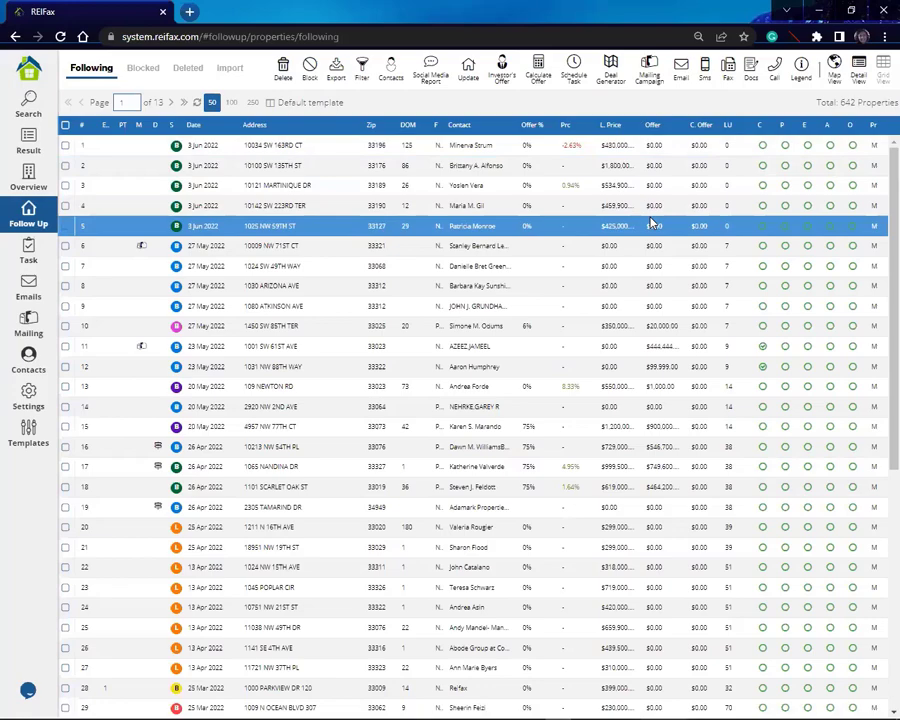
pyautogui.click(65, 145)
pyautogui.click(65, 165)
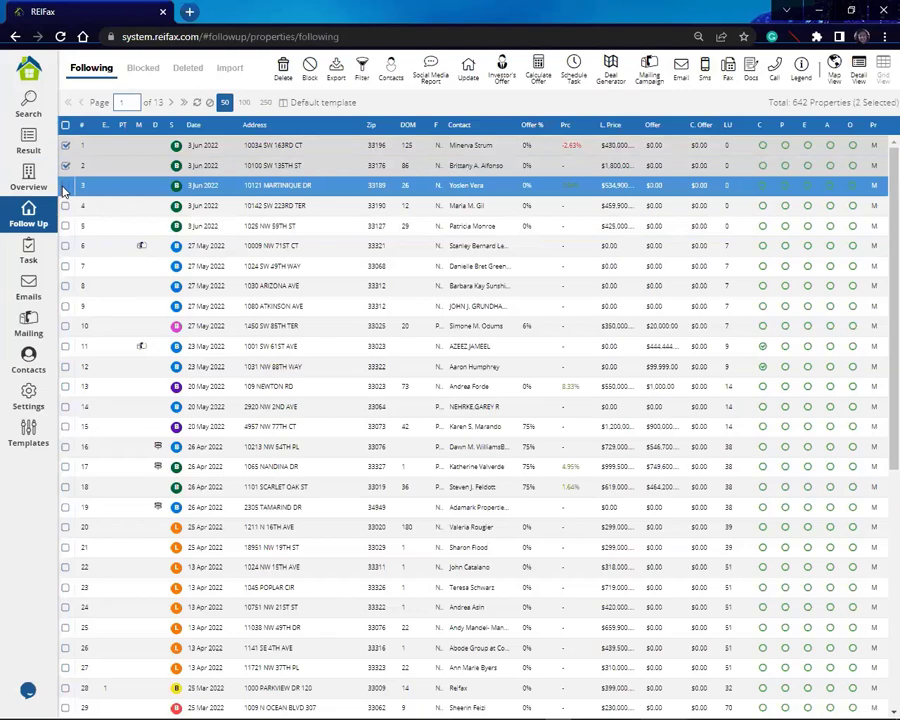
pyautogui.click(65, 185)
pyautogui.click(65, 206)
pyautogui.click(65, 226)
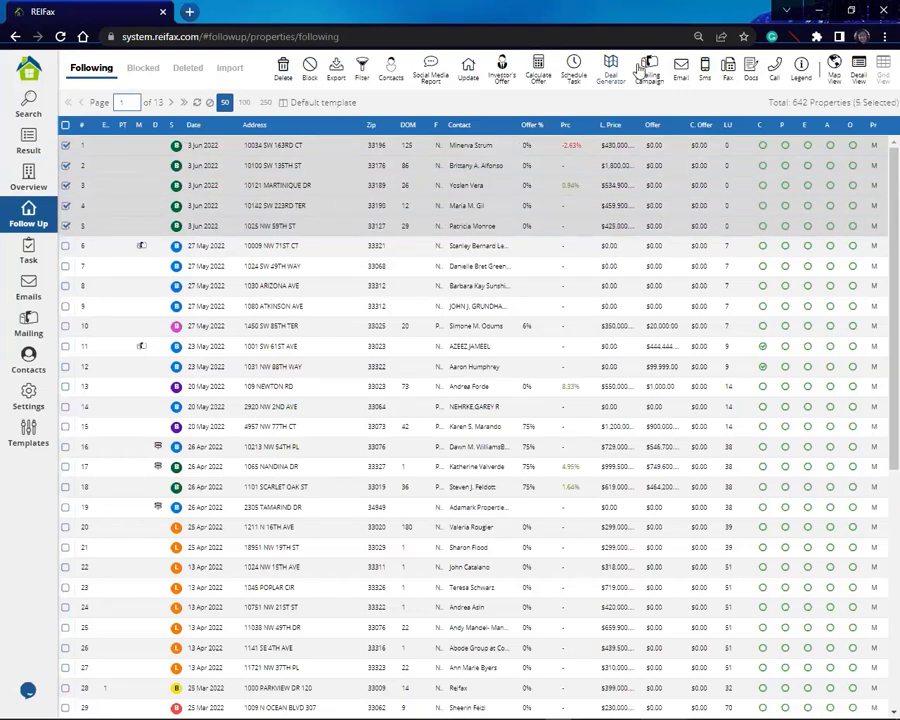
# Calculate offers for the five selected properties with an offer factor of 75, rounded to 100's
pyautogui.click(538, 68)
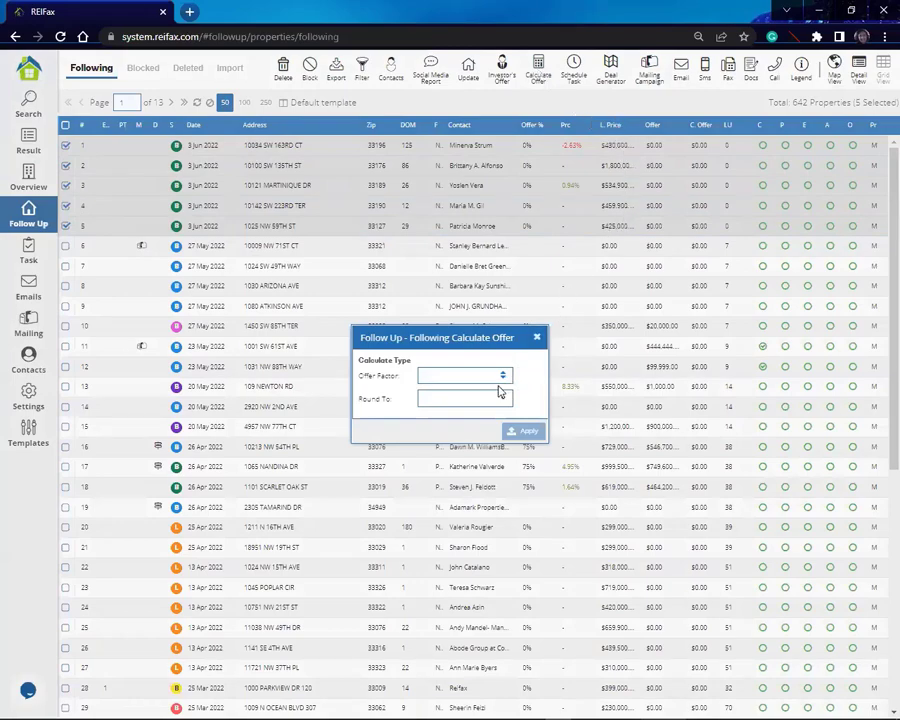
pyautogui.click(469, 375)
pyautogui.write('78')
pyautogui.click(501, 401)
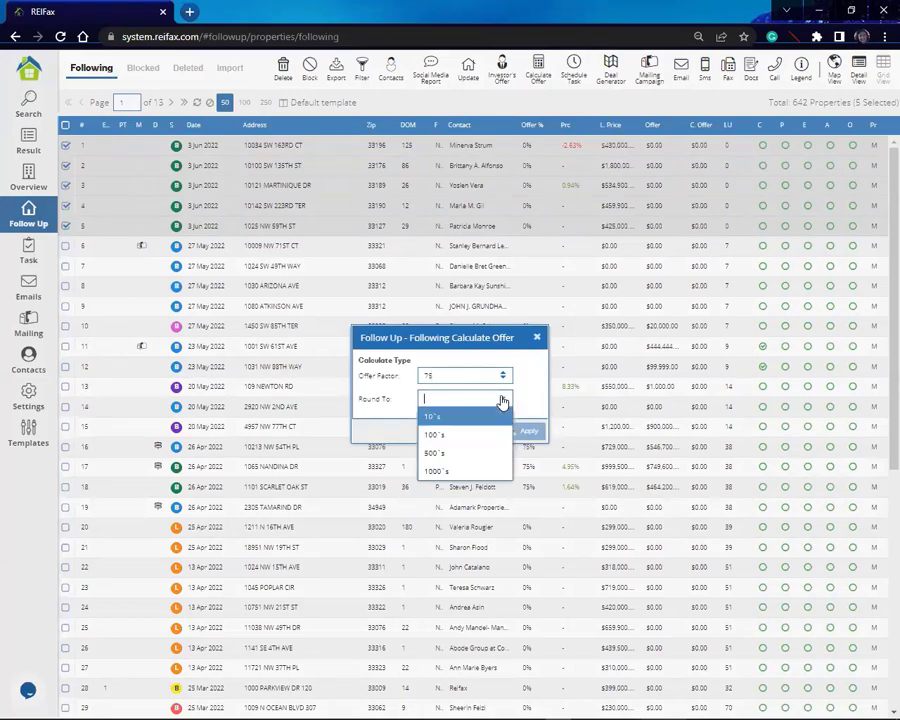
pyautogui.click(443, 436)
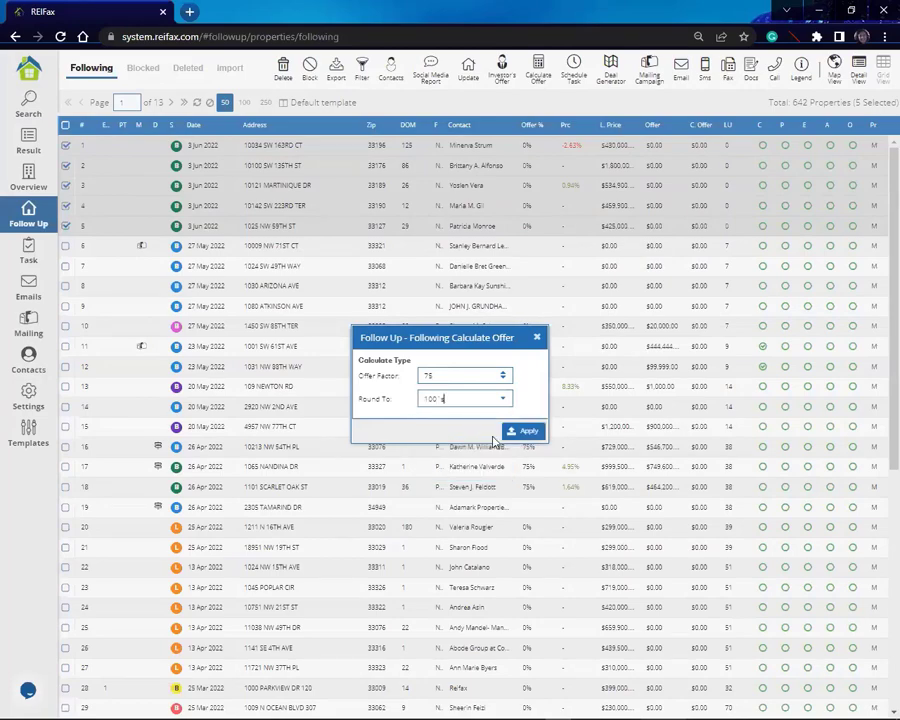
pyautogui.click(526, 430)
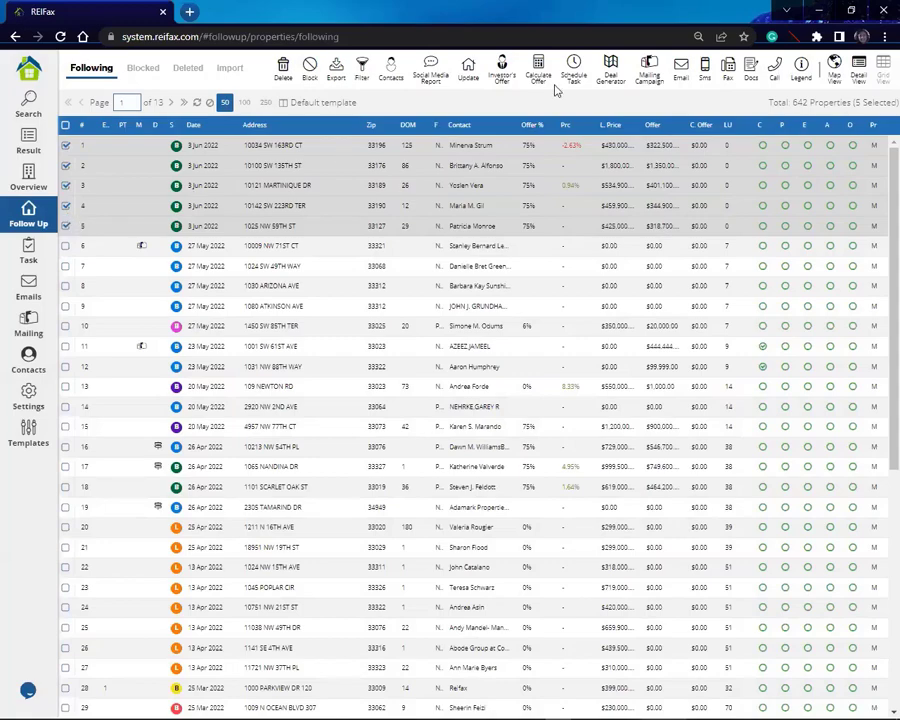
# Start sending documents for the five selected properties and choose the MP HOMEOWNER DREIA 2019.6 (Copy) contract
pyautogui.click(752, 66)
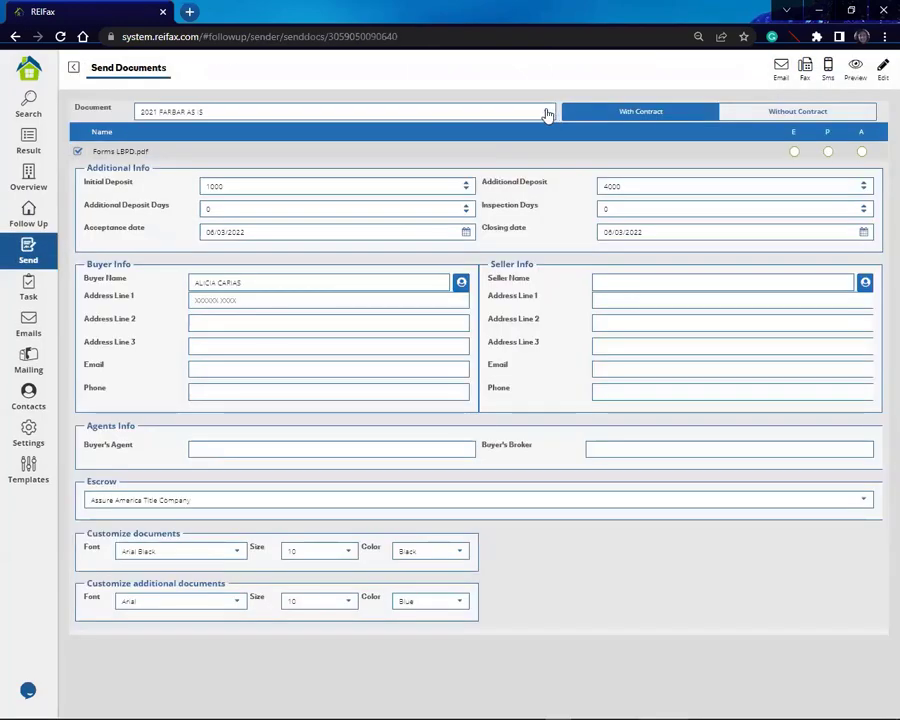
pyautogui.click(541, 112)
pyautogui.moveTo(550, 153); pyautogui.dragTo(536, 208)
pyautogui.click(351, 157)
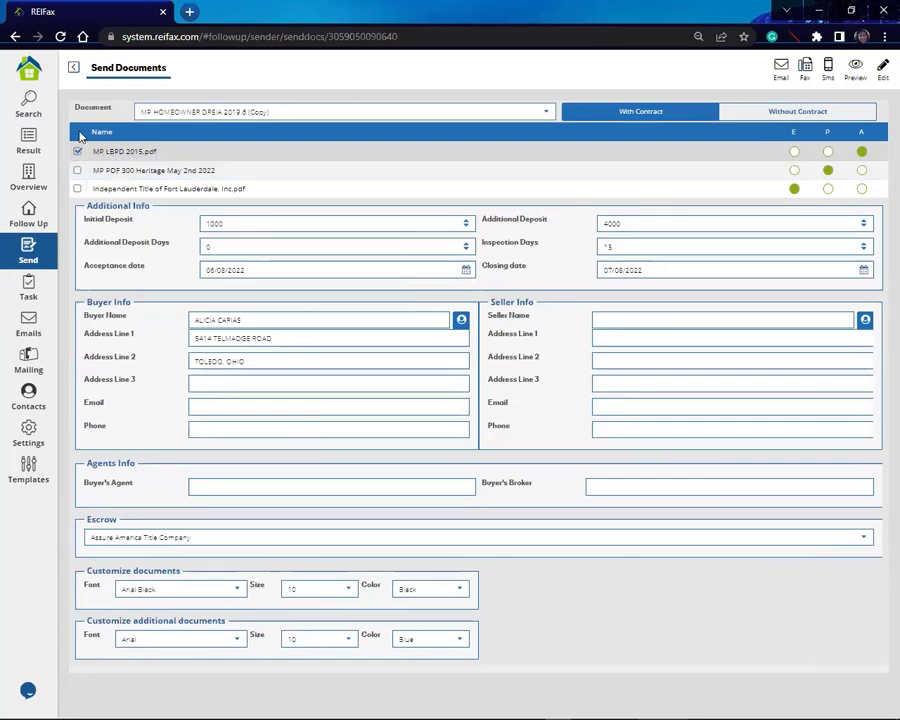
# Include MP POF 300 Heritage May 2nd 2022 and Independent Title of Fort Lauderdale, Inc.pdf alongside MP LBPD 2015.pdf
pyautogui.click(77, 152)
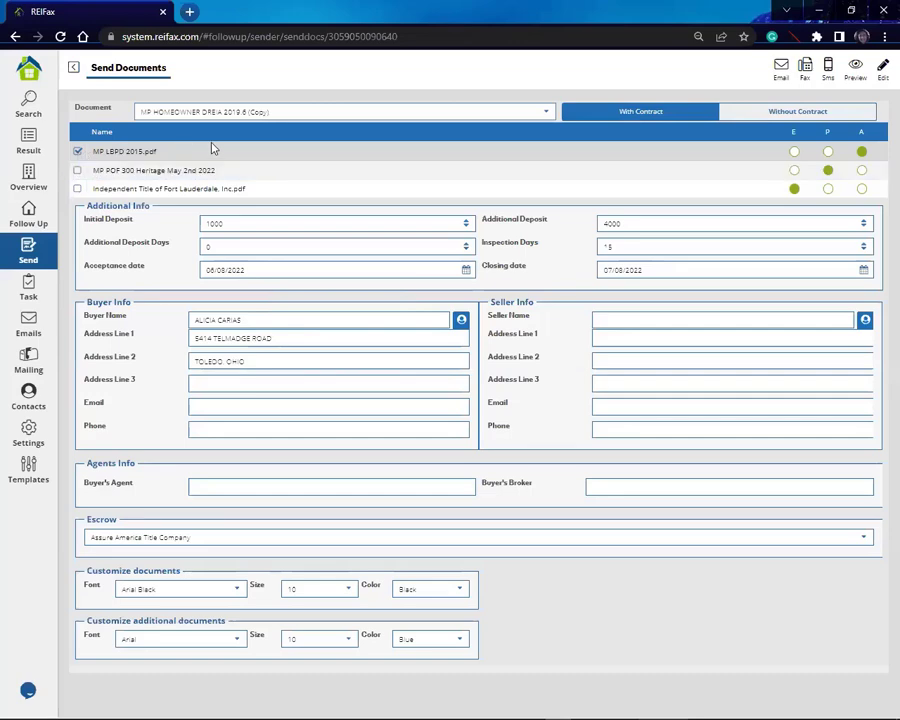
pyautogui.click(78, 172)
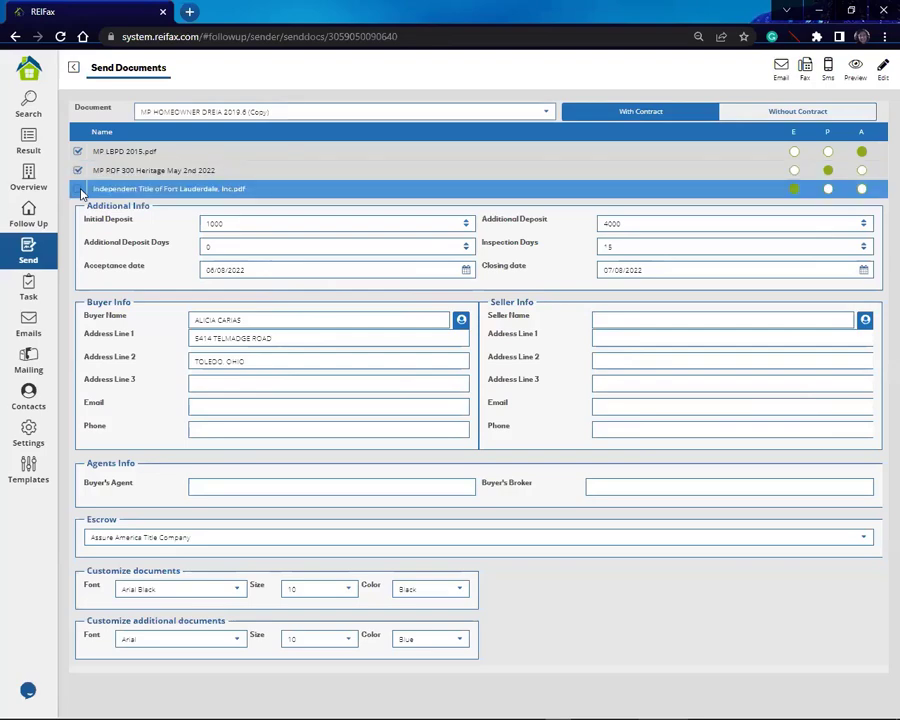
pyautogui.click(78, 190)
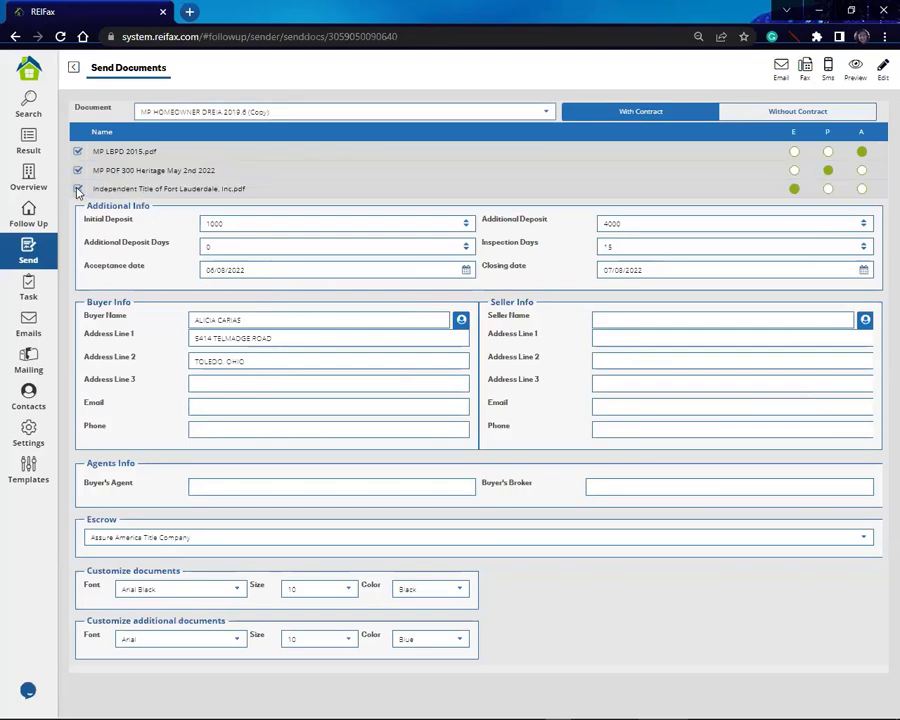
# Preview the contract package with its attachments for the first of the five selected properties
pyautogui.click(857, 68)
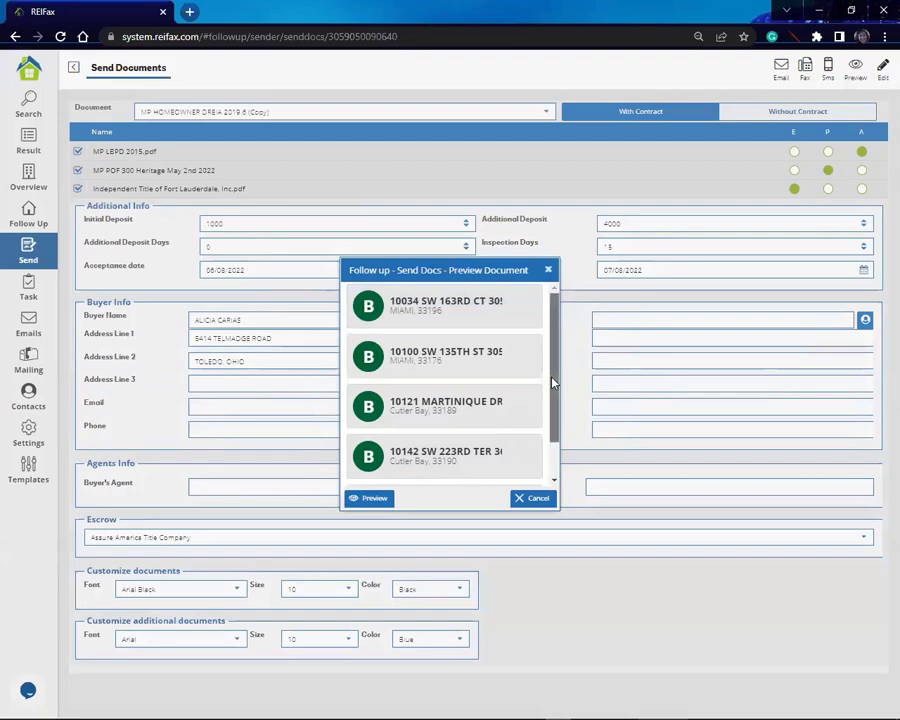
pyautogui.moveTo(552, 355)
pyautogui.mouseDown()
pyautogui.moveTo(549, 427)
pyautogui.moveTo(560, 335)
pyautogui.moveTo(545, 421)
pyautogui.moveTo(560, 348)
pyautogui.mouseUp()
pyautogui.click(460, 322)
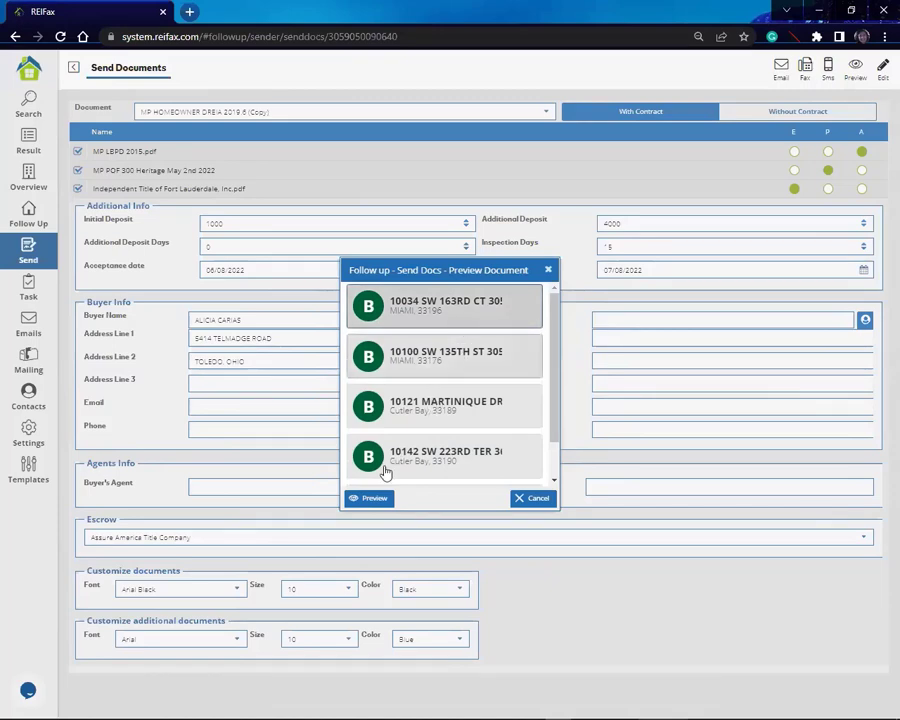
pyautogui.click(375, 498)
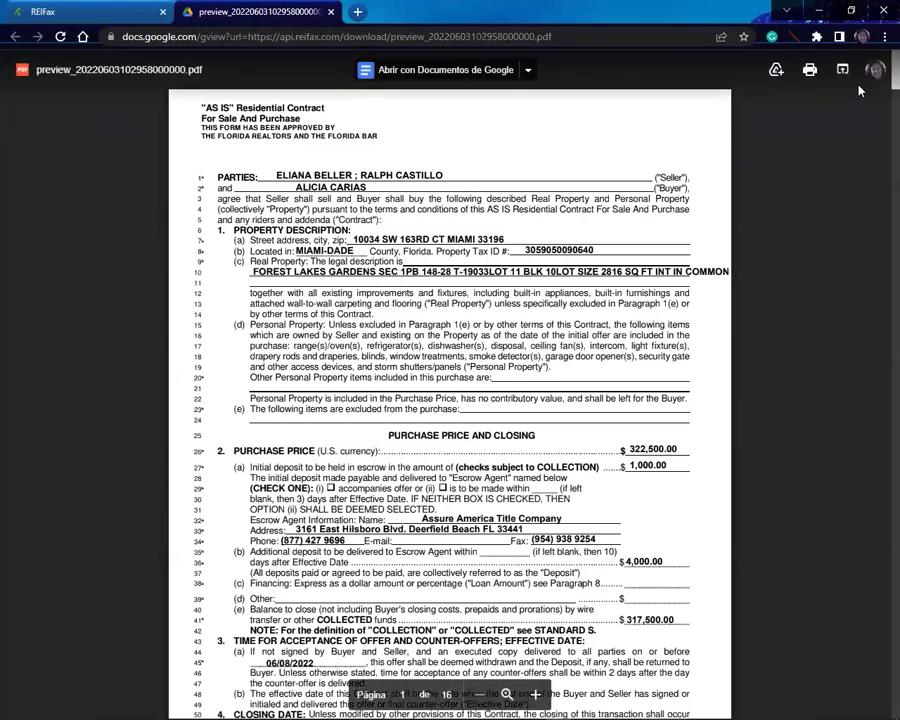
# Review the previewed AS IS contract, checking parties, purchase price, deposits, dates, initials, addenda, additional terms and signatures
pyautogui.scroll(-1, 878, 118)
pyautogui.scroll(-9, 660, 240)
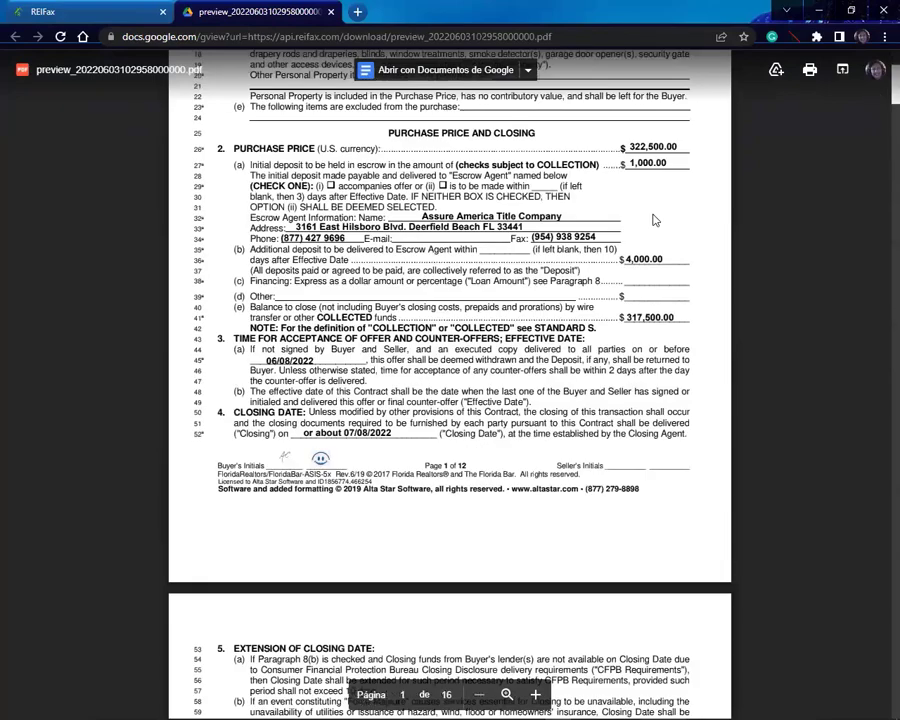
pyautogui.scroll(6, 672, 268)
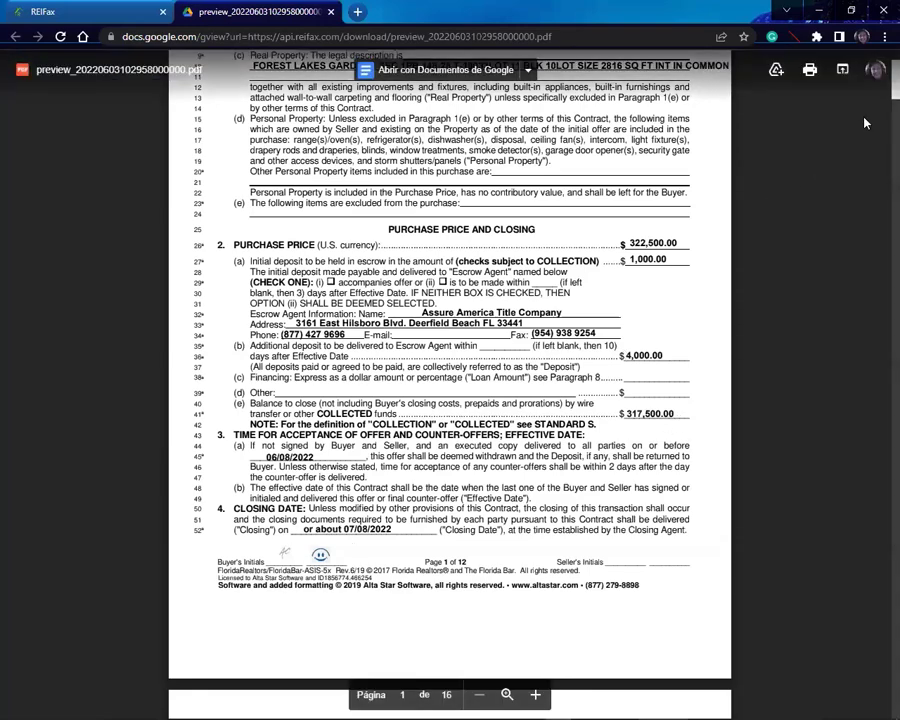
pyautogui.scroll(-10, 880, 214)
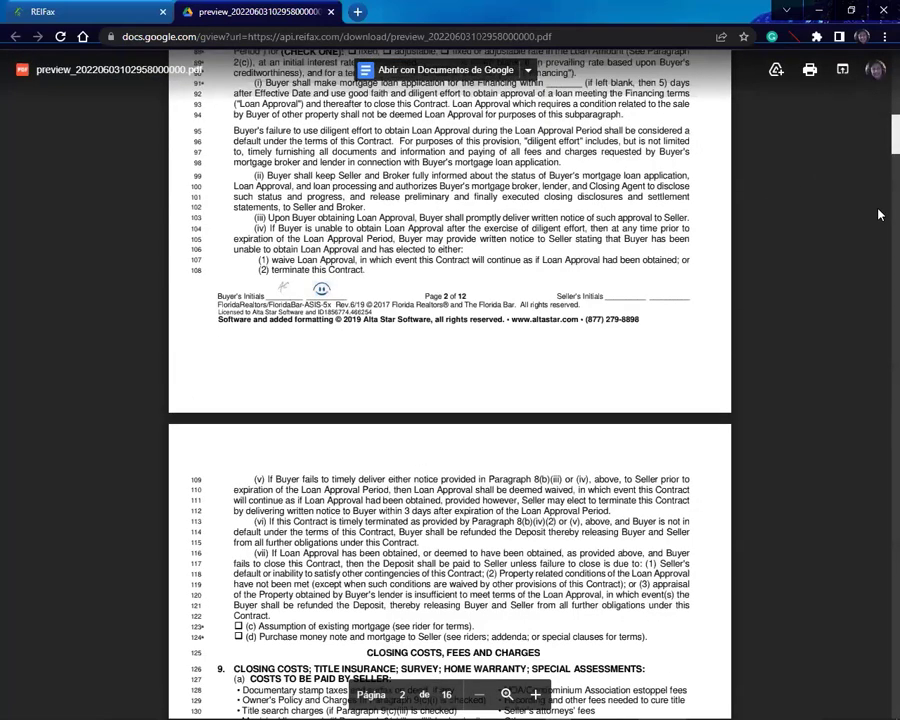
pyautogui.scroll(-5, 879, 214)
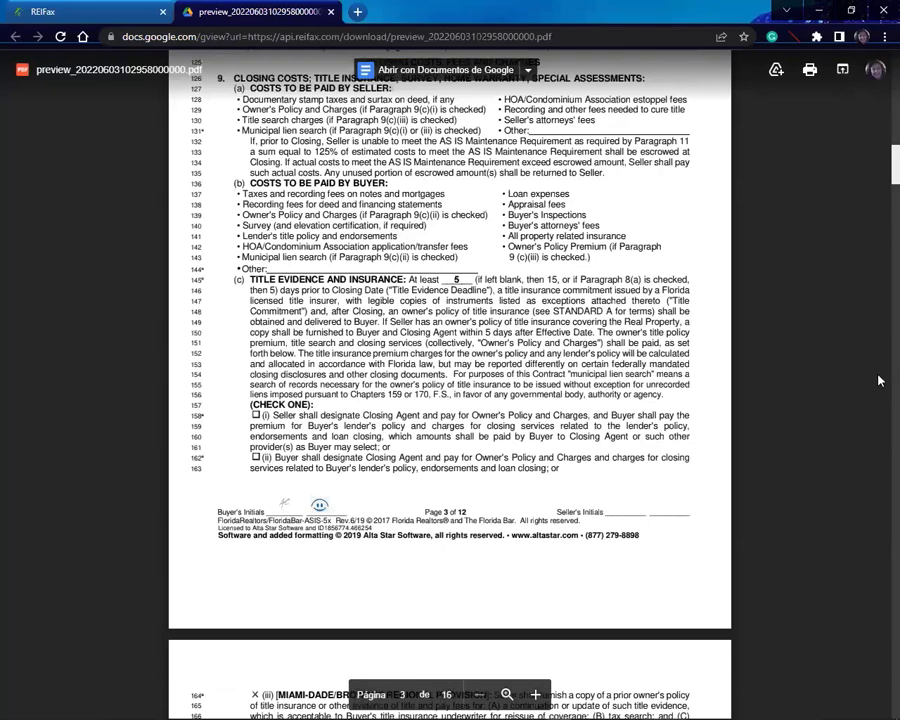
pyautogui.scroll(-5, 880, 381)
pyautogui.scroll(-15, 879, 447)
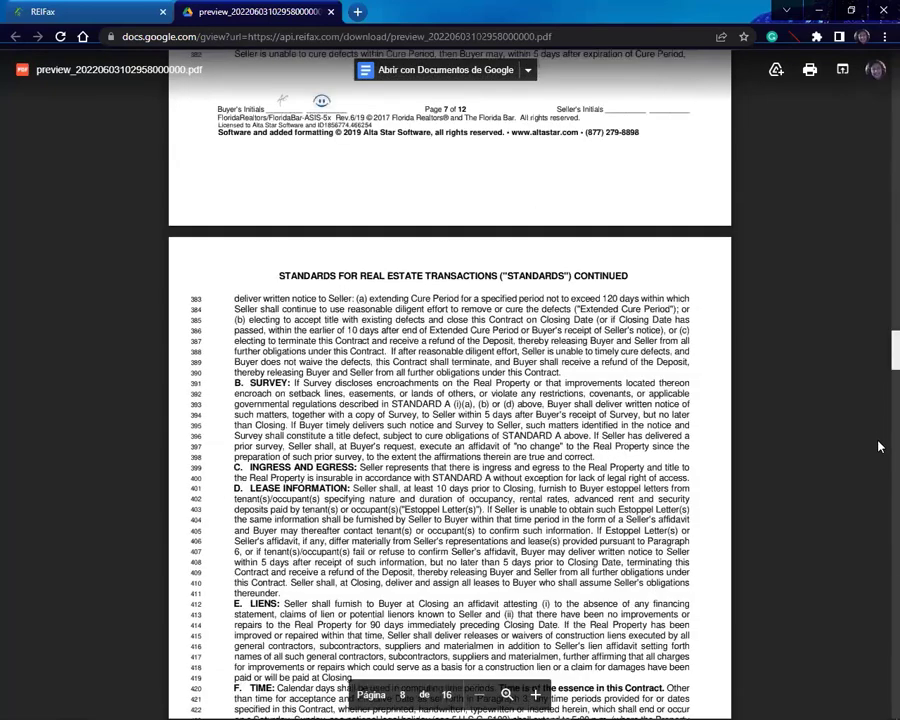
pyautogui.scroll(-10, 879, 460)
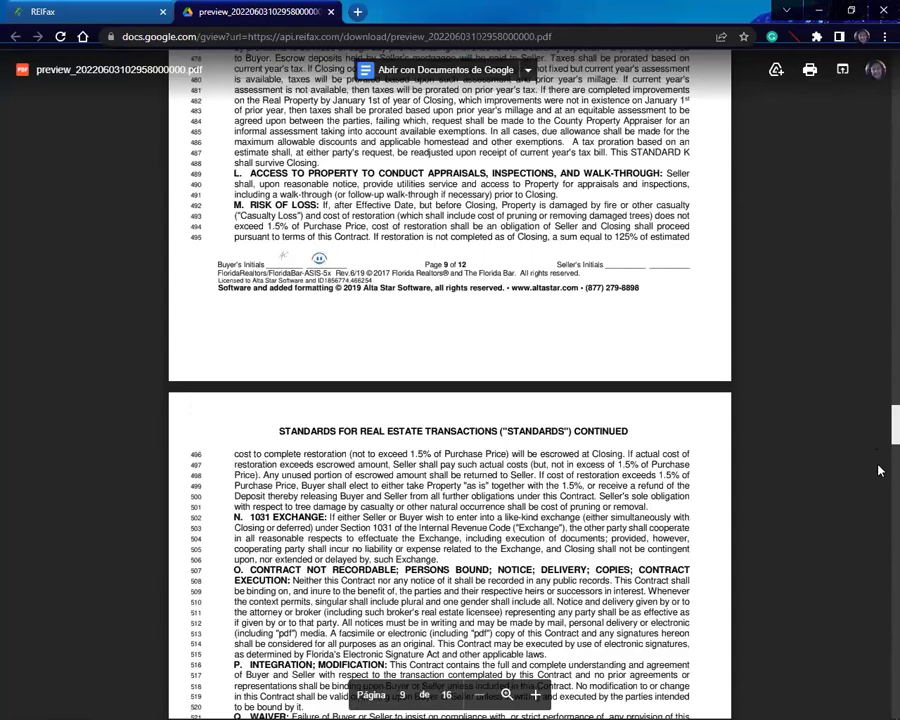
pyautogui.scroll(-5, 879, 490)
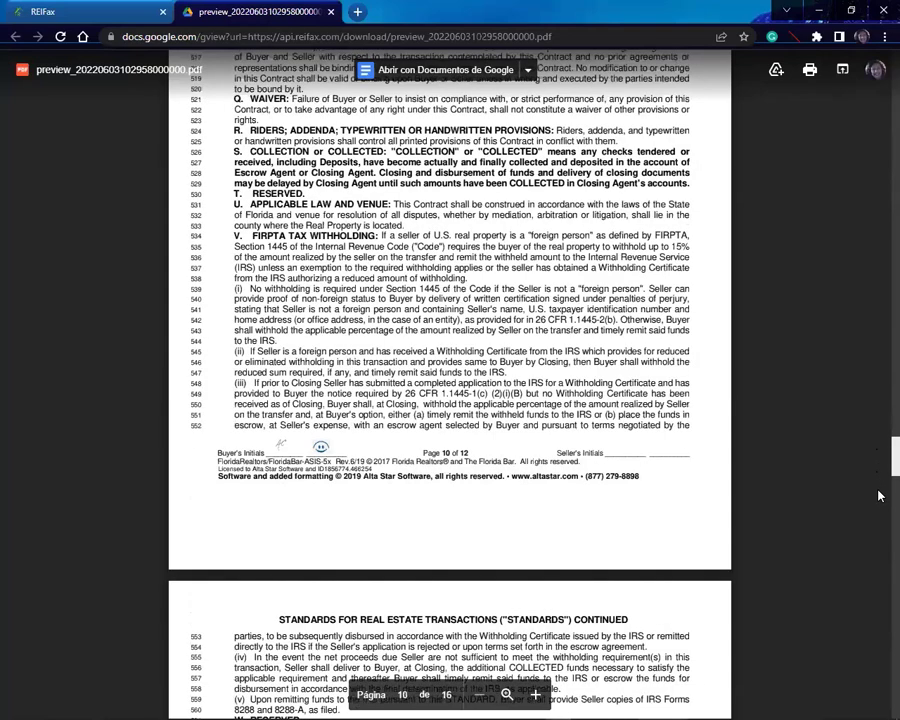
pyautogui.scroll(-5, 879, 498)
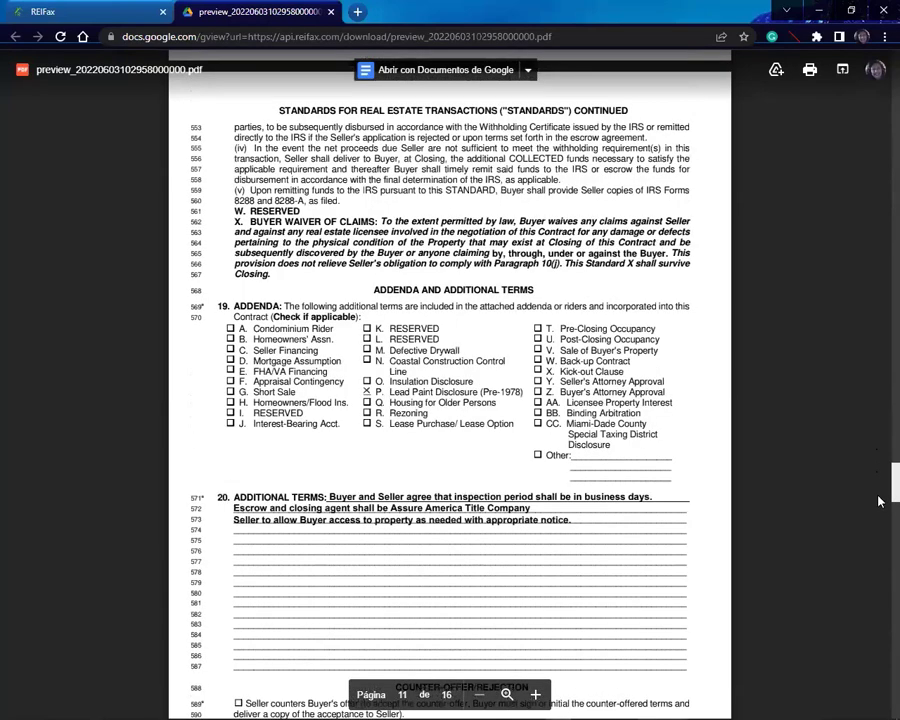
pyautogui.scroll(-5, 879, 510)
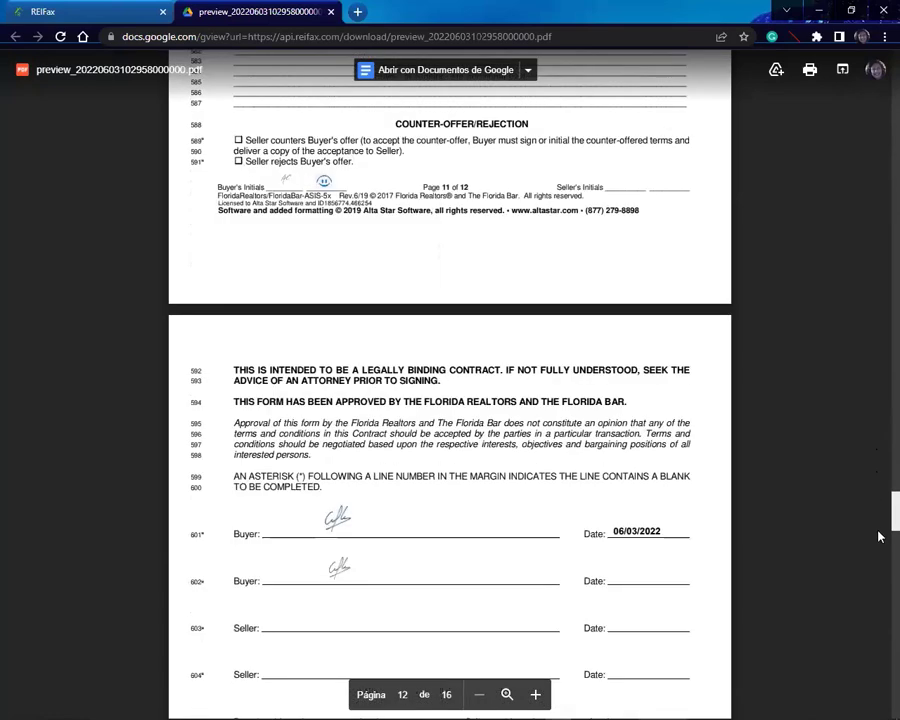
pyautogui.scroll(-3, 879, 539)
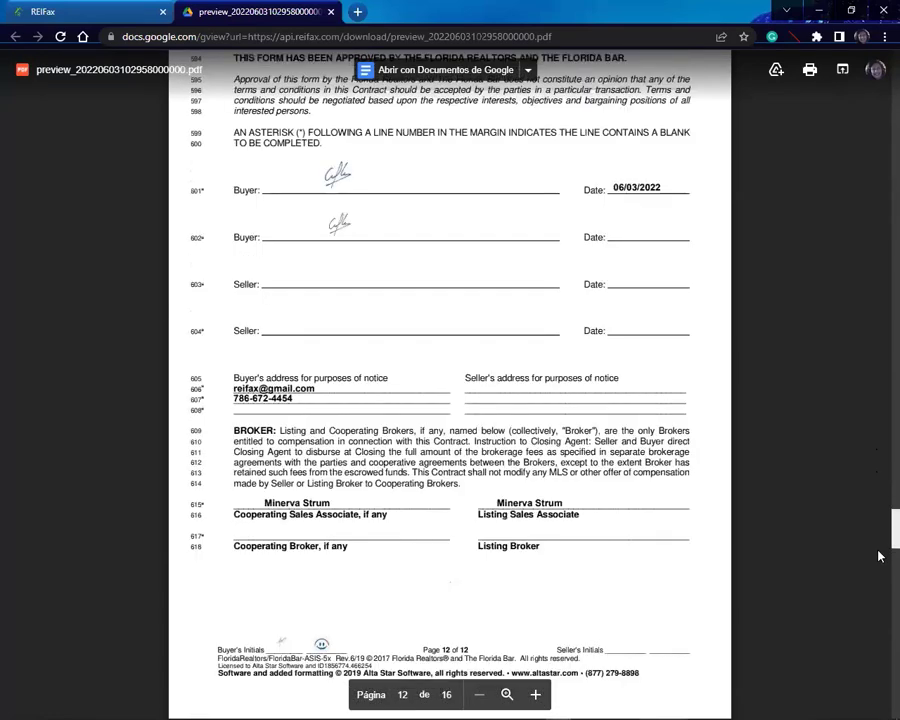
# Examine the lead-based paint rider and proof of funds pages attached to the contract, and leave the document preview
pyautogui.scroll(-5, 879, 560)
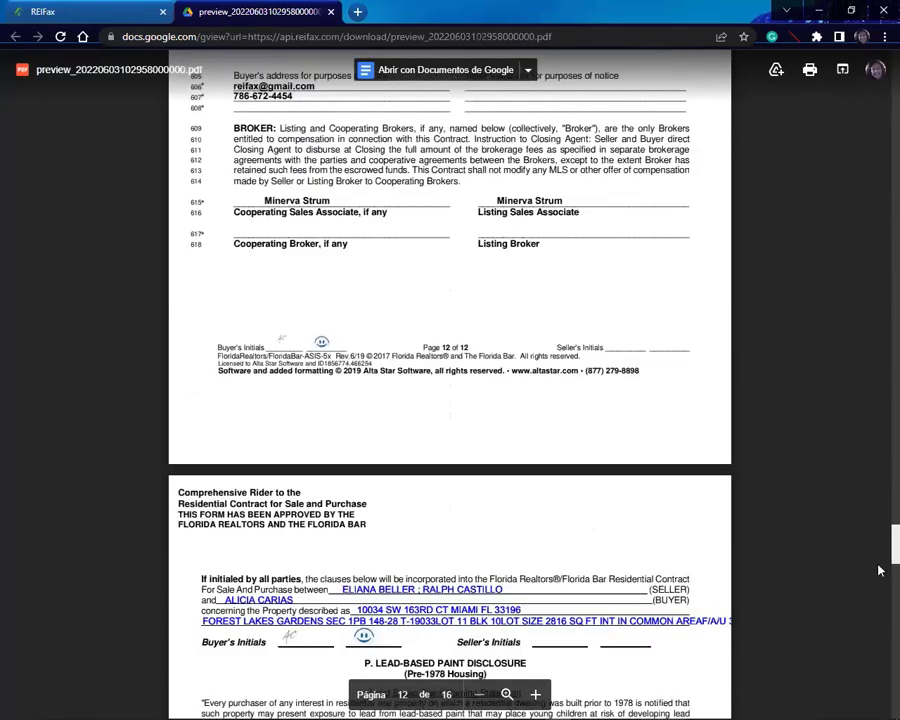
pyautogui.scroll(-3, 879, 570)
pyautogui.scroll(-2, 879, 581)
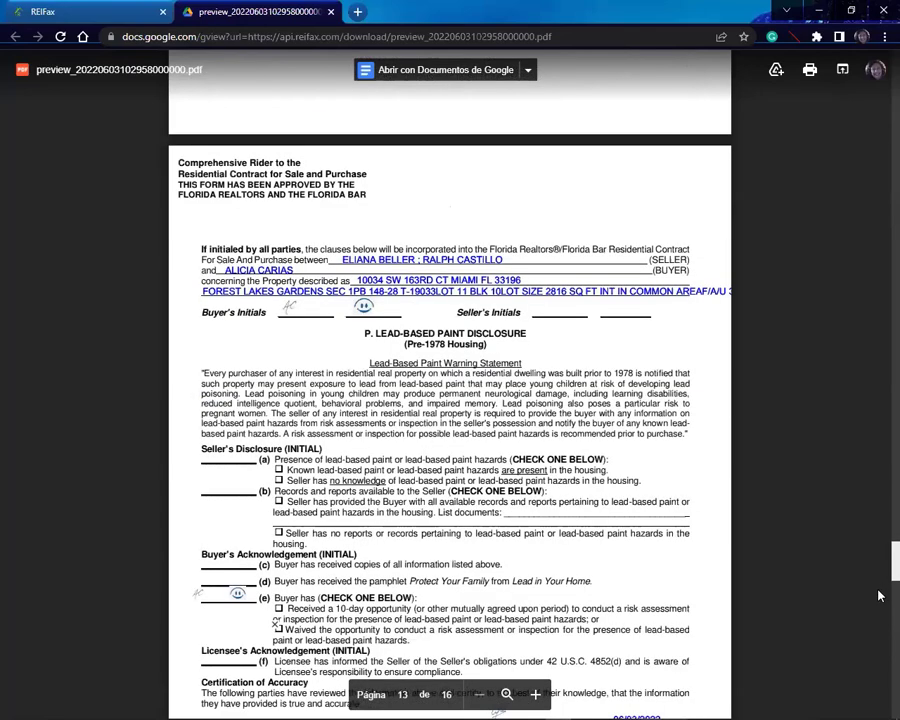
pyautogui.scroll(-2, 879, 560)
pyautogui.scroll(-14, 879, 625)
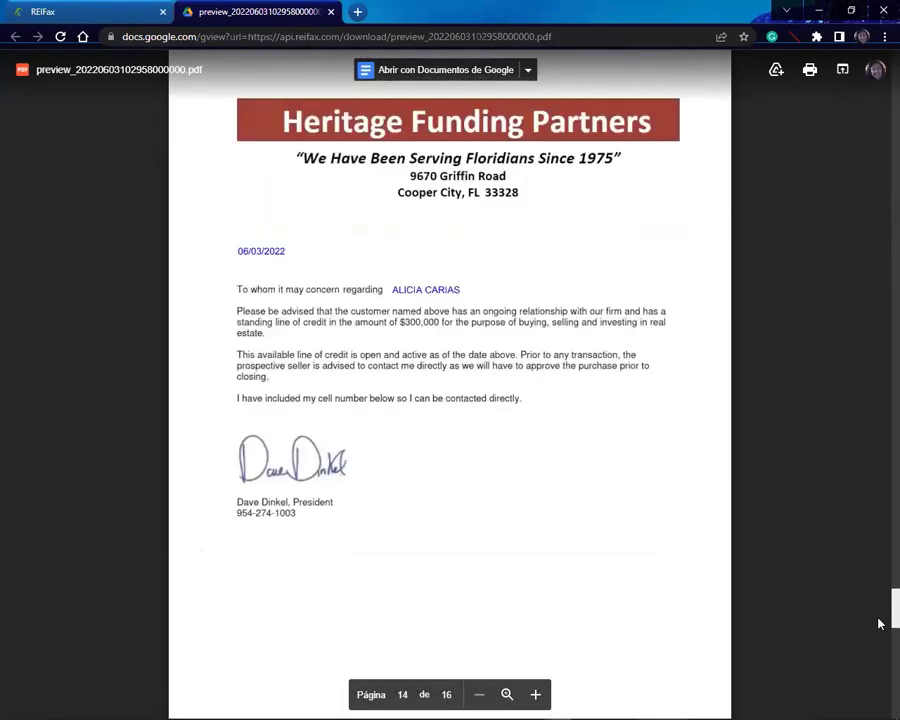
pyautogui.scroll(-7, 877, 648)
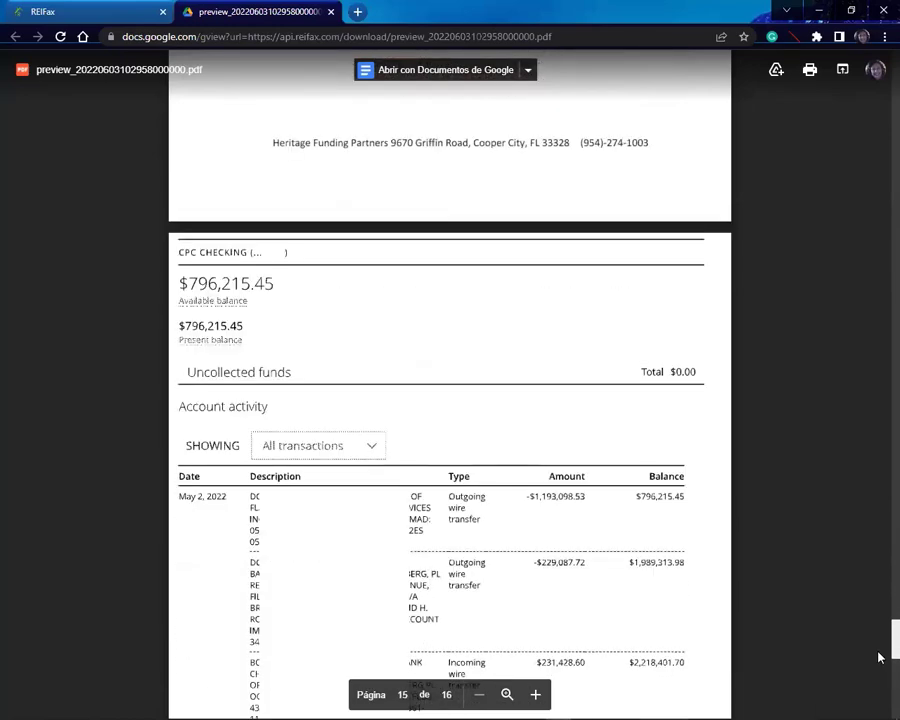
pyautogui.scroll(1, 750, 480)
pyautogui.scroll(3, 878, 462)
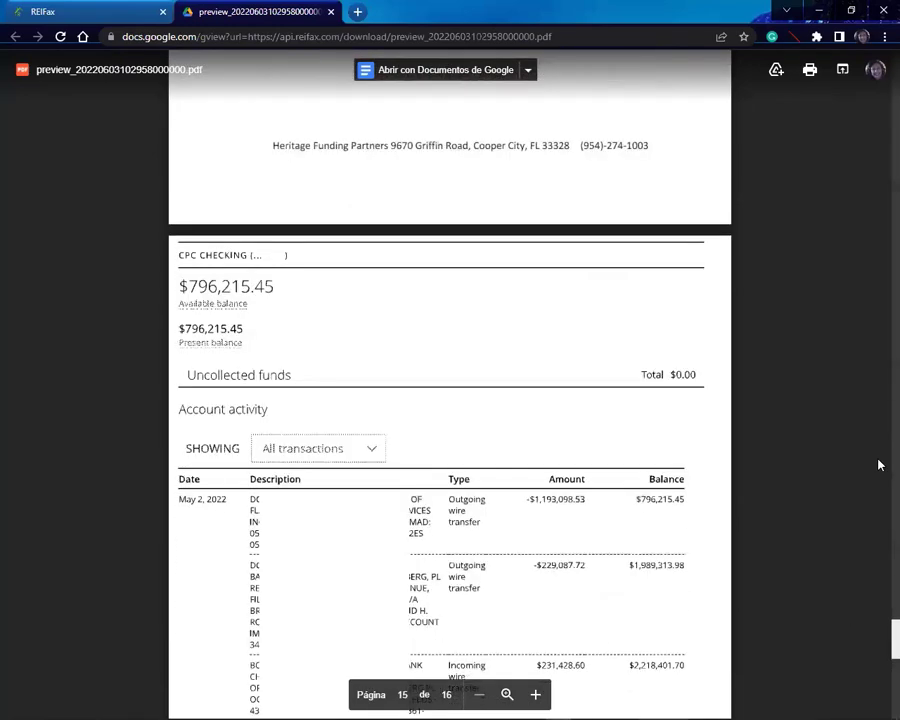
pyautogui.click(127, 10)
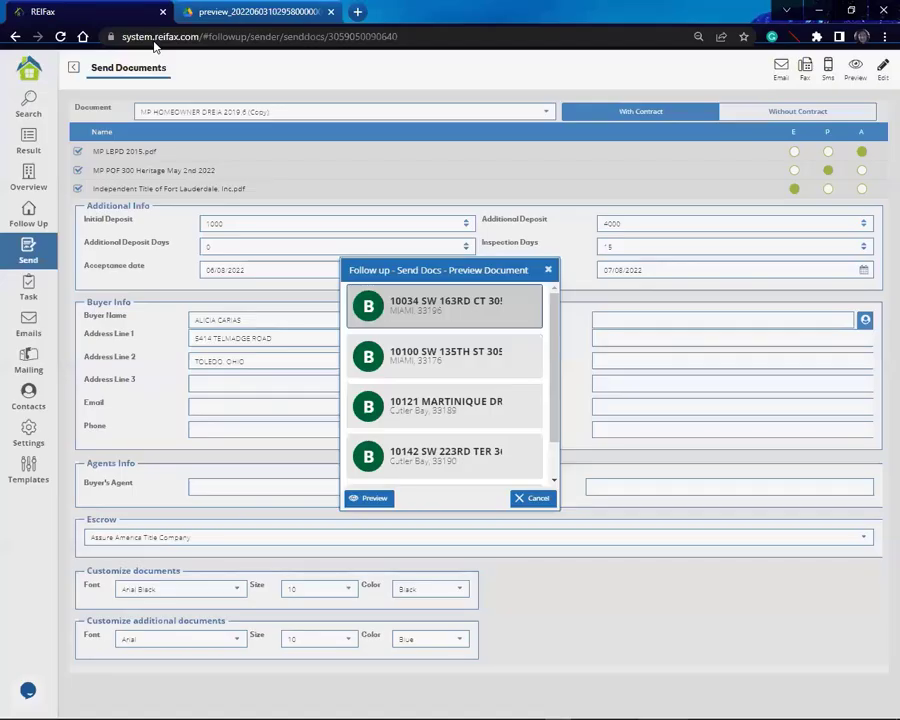
pyautogui.click(549, 270)
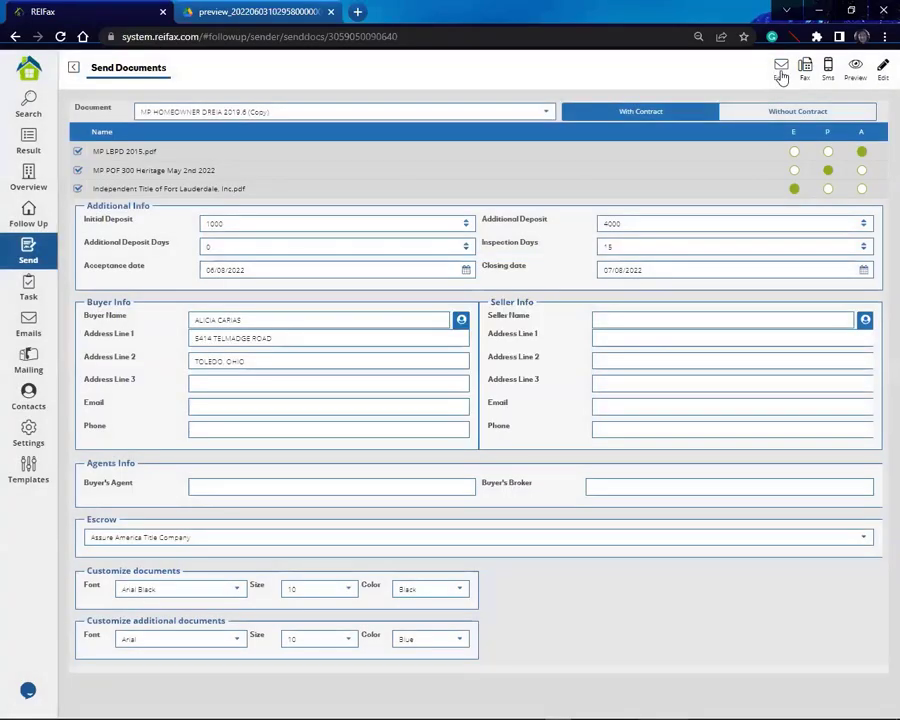
# Look over the email form for sending the documents and its template loading option, leaving it without sending
pyautogui.click(781, 70)
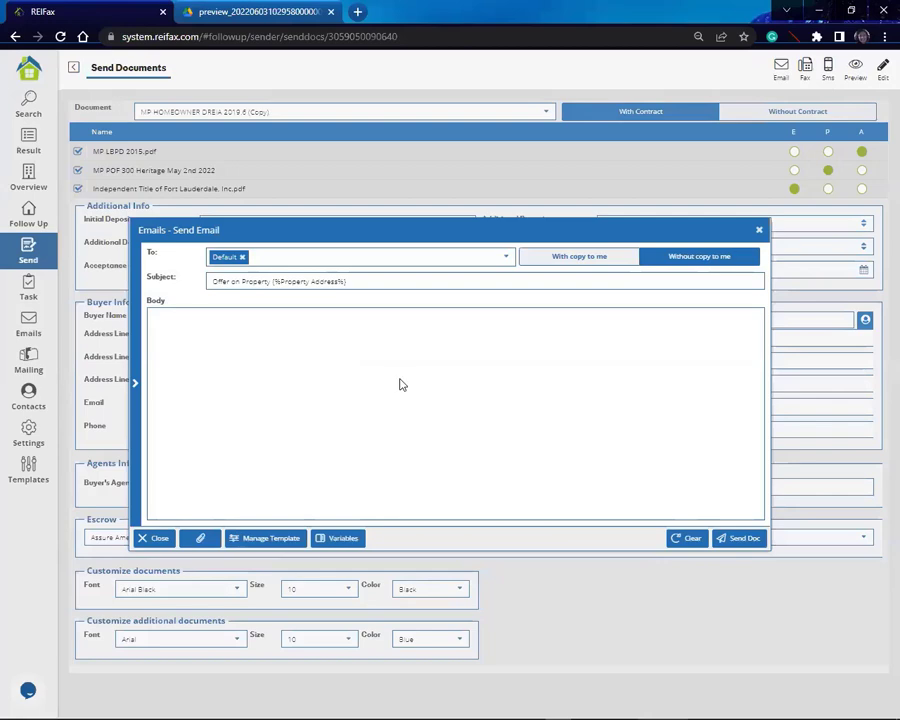
pyautogui.click(266, 540)
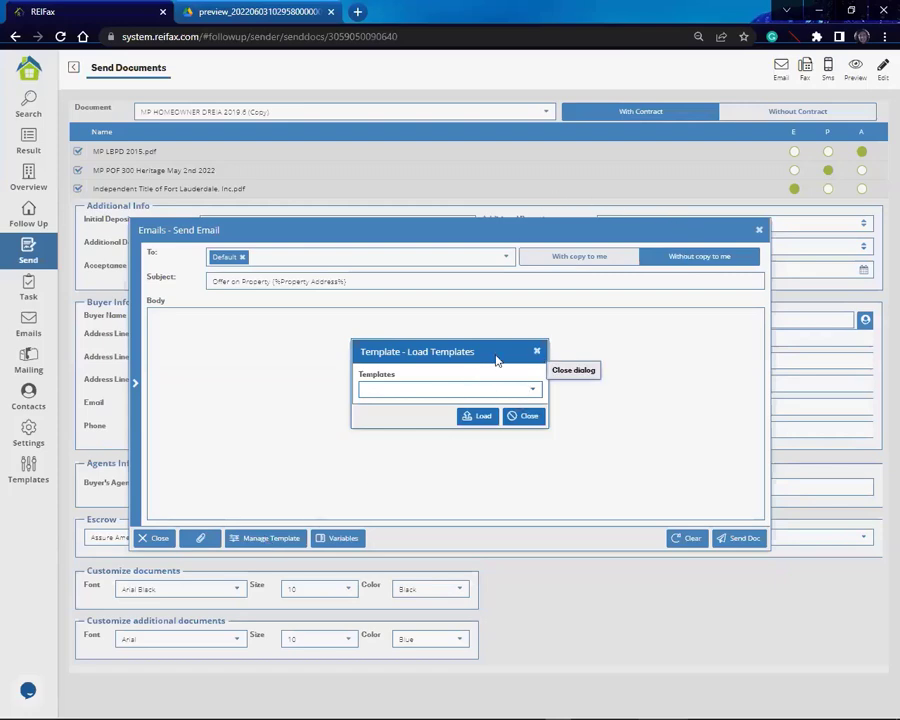
pyautogui.click(537, 352)
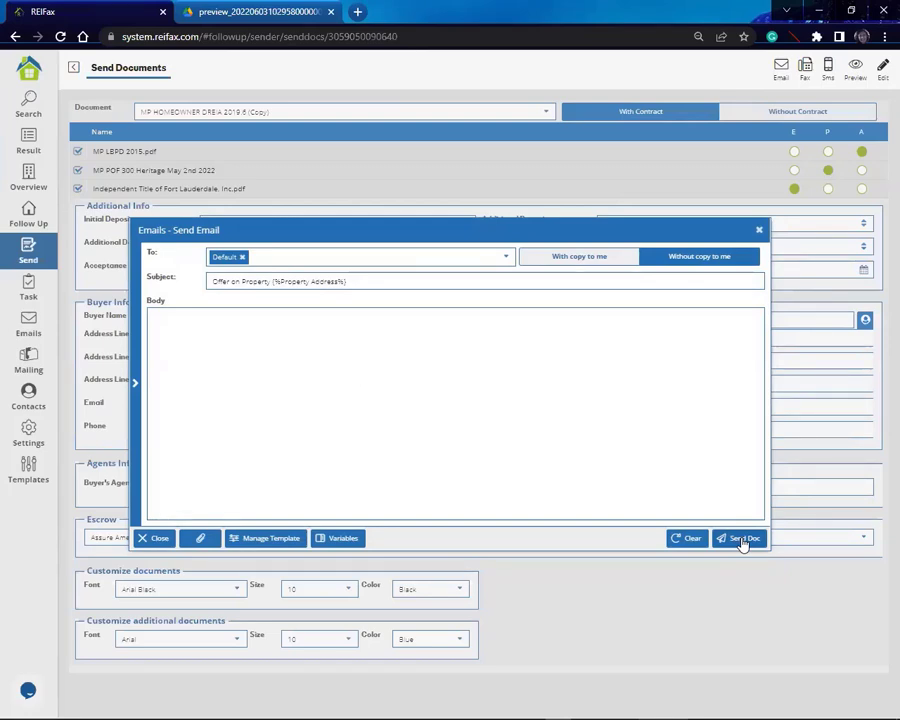
pyautogui.click(759, 231)
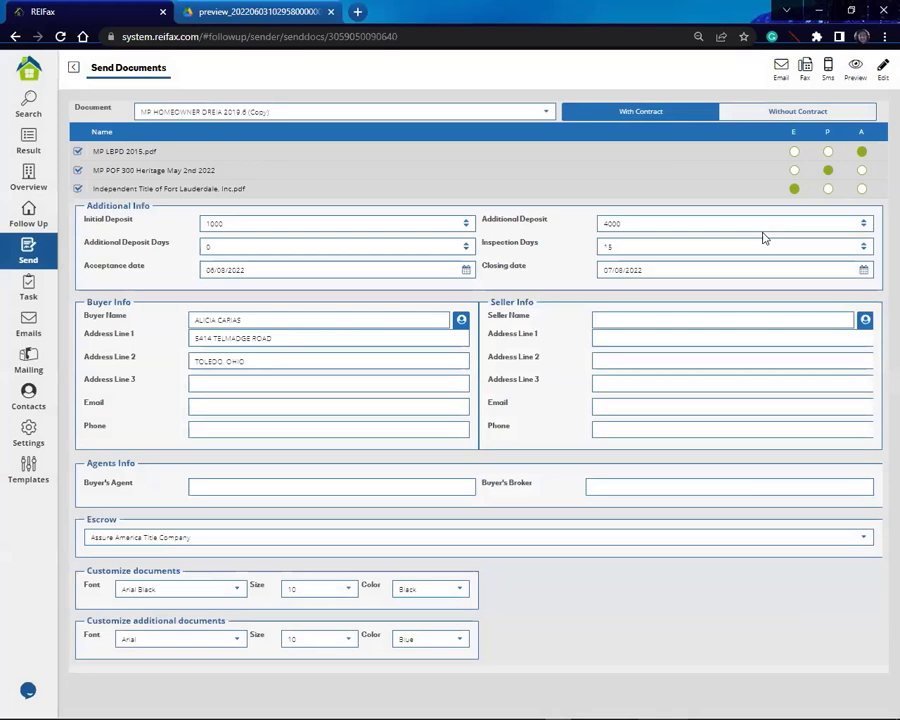
# Return to the Follow Up list and inspect the document checkmarks recorded for property 35, dated 25 Feb 2022
pyautogui.click(74, 70)
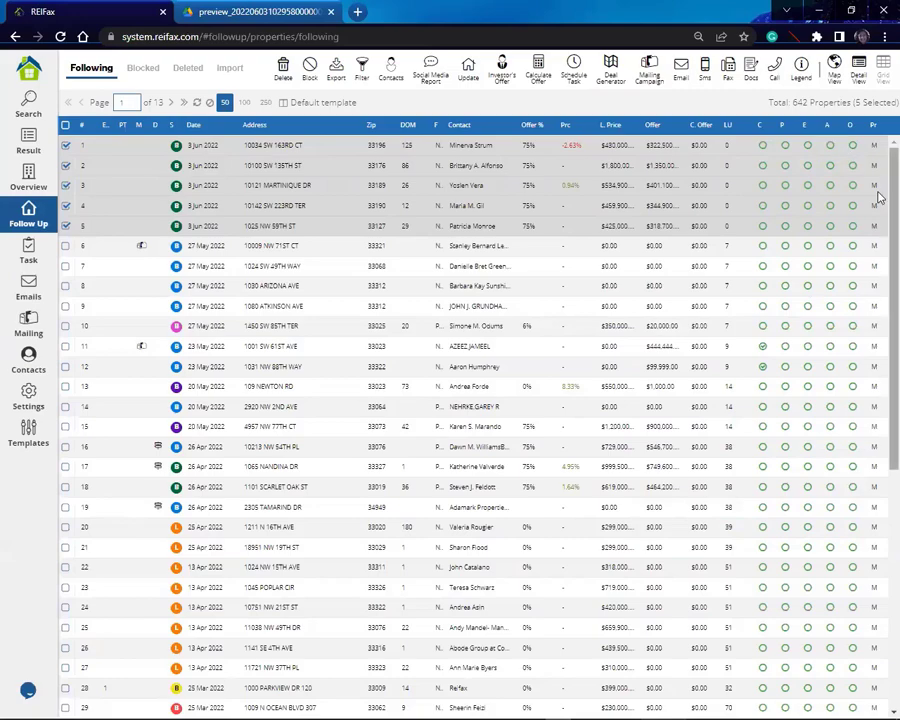
pyautogui.scroll(-5, 878, 197)
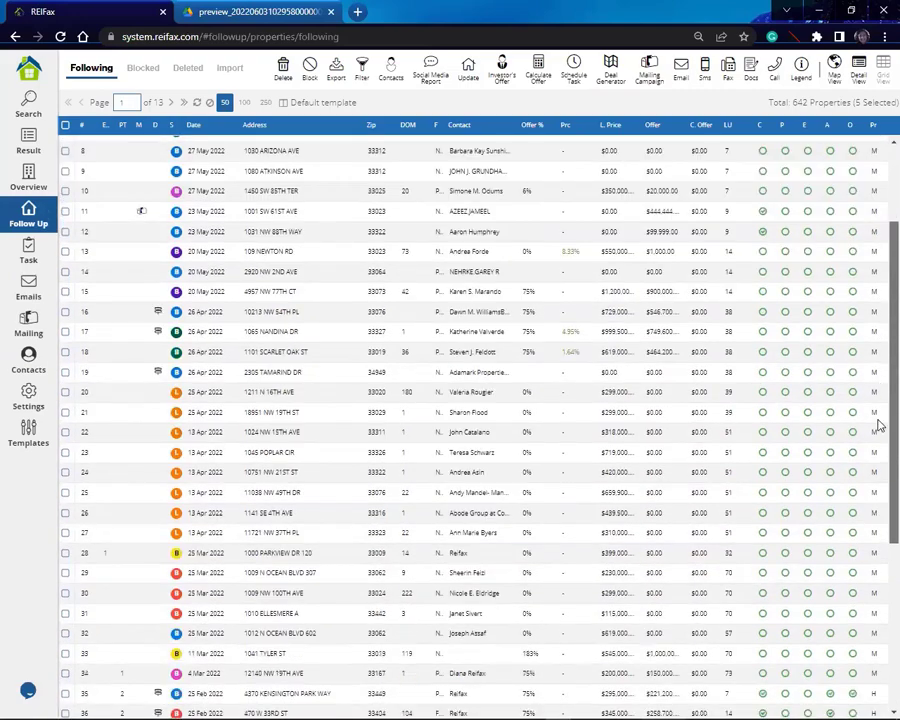
pyautogui.click(797, 408)
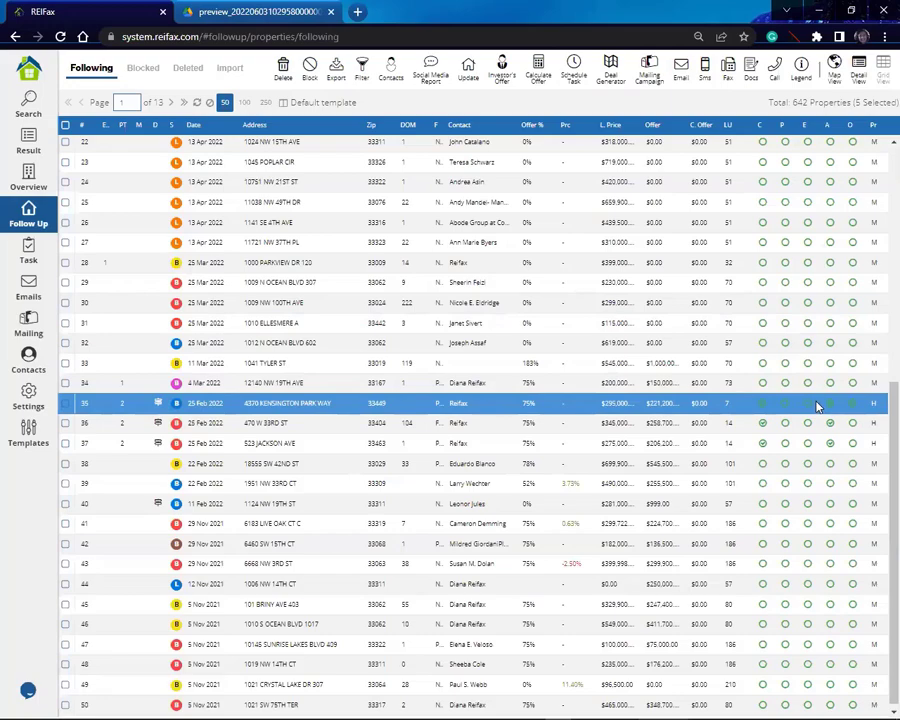
pyautogui.click(764, 405)
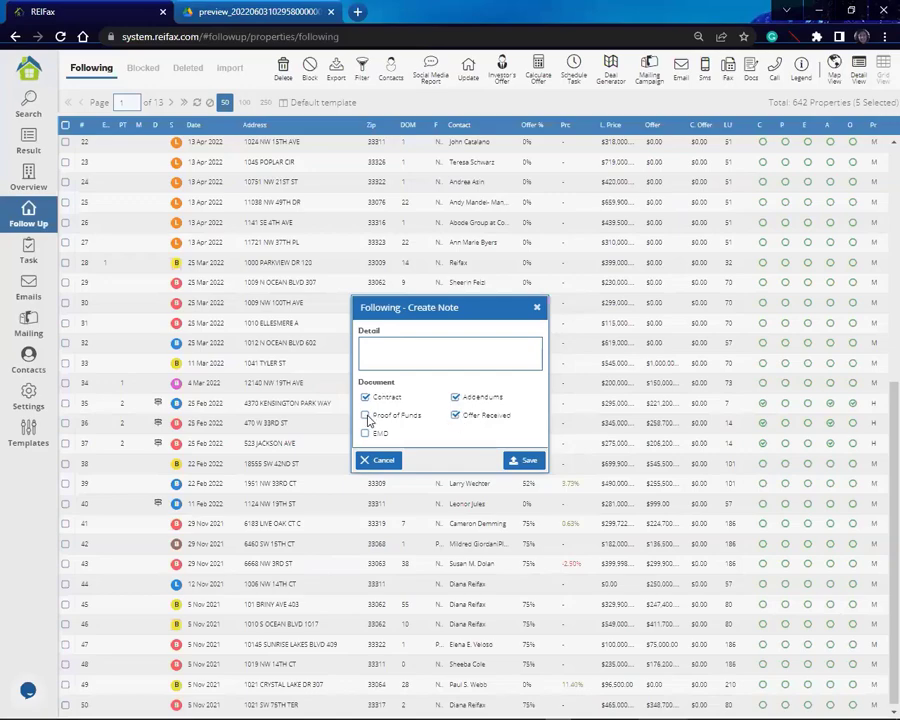
pyautogui.click(455, 416)
pyautogui.click(455, 416)
pyautogui.click(765, 444)
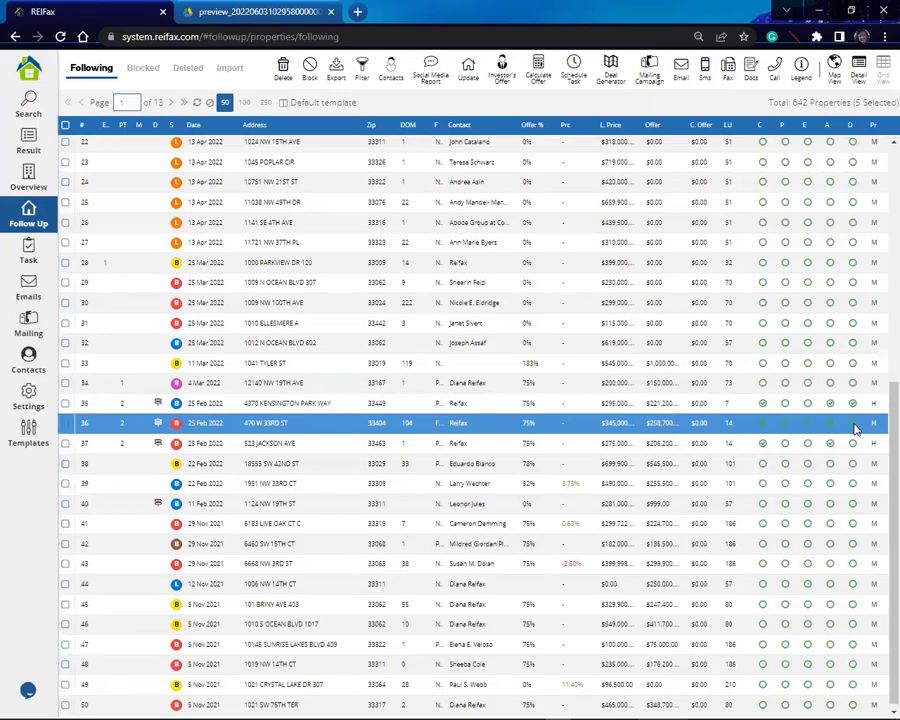
# Mark Offer Received for property 36 and save it with the note "They did not accept offer counter offer sent"
pyautogui.click(853, 424)
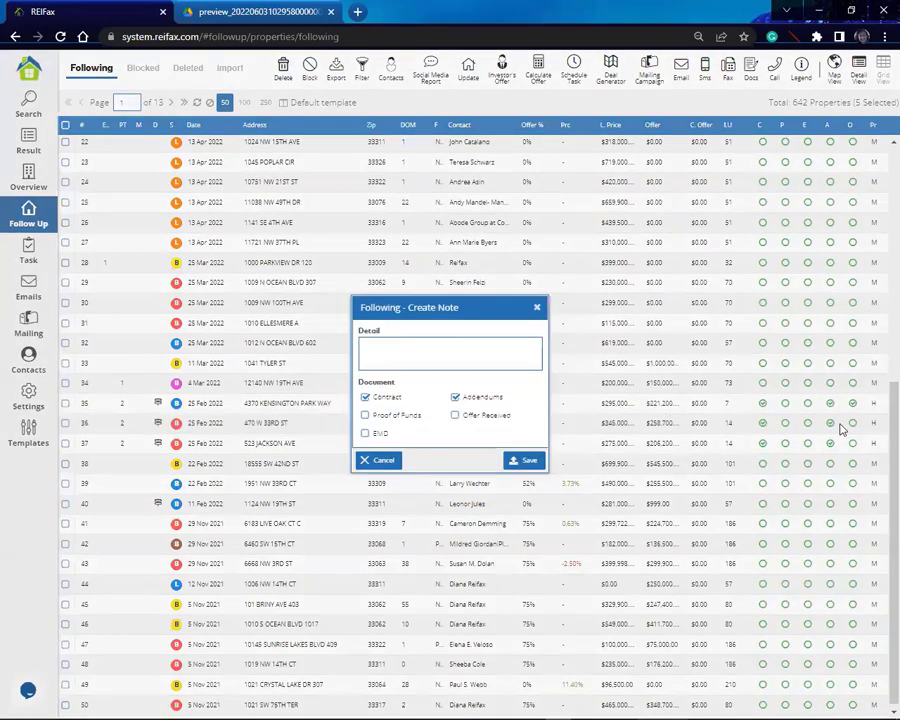
pyautogui.click(455, 416)
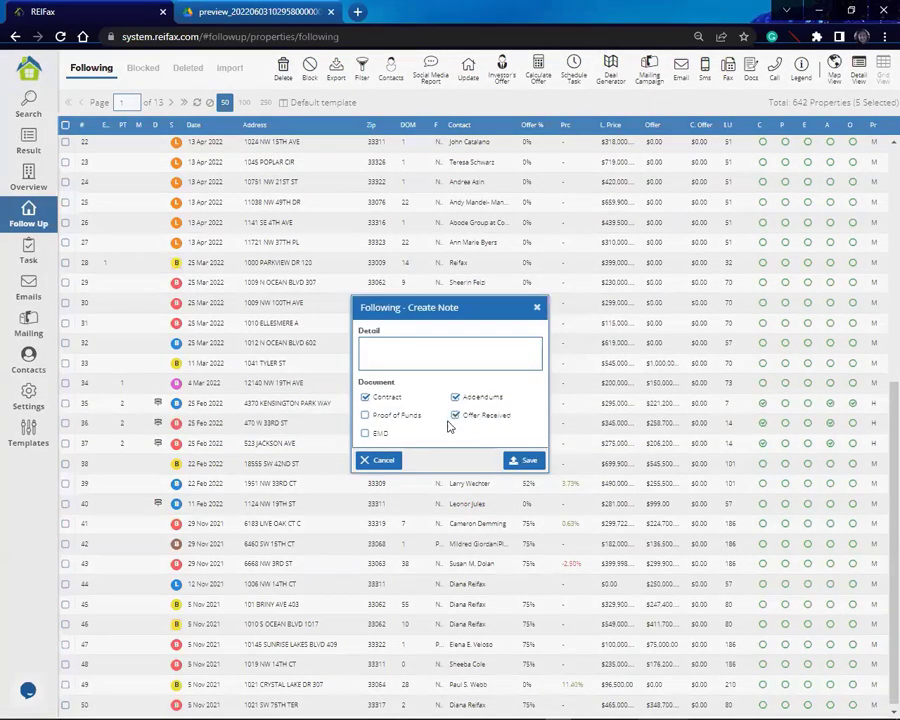
pyautogui.click(418, 345)
pyautogui.write('They counter of')
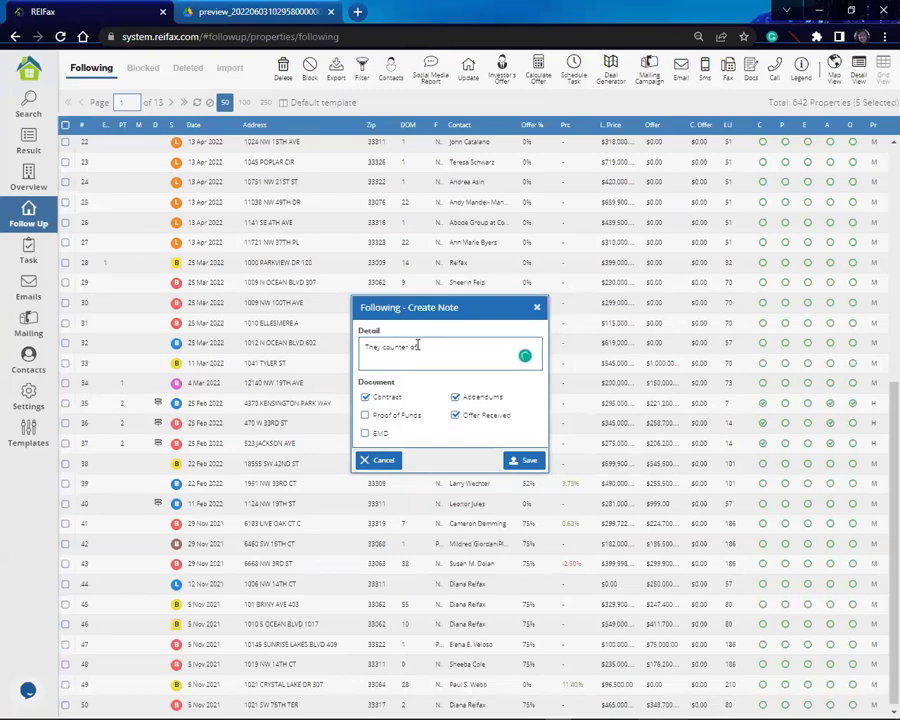
pyautogui.press('BackSpace')
pyautogui.press('BackSpace')
pyautogui.press('BackSpace')
pyautogui.press('BackSpace')
pyautogui.press('BackSpace')
pyautogui.press('BackSpace')
pyautogui.press('BackSpace')
pyautogui.press('BackSpace')
pyautogui.press('BackSpace')
pyautogui.press('BackSpace')
pyautogui.press('BackSpace')
pyautogui.write('red')
pyautogui.press('BackSpace')
pyautogui.press('BackSpace')
pyautogui.press('BackSpace')
pyautogui.write('did not accept offer counter offer sent')
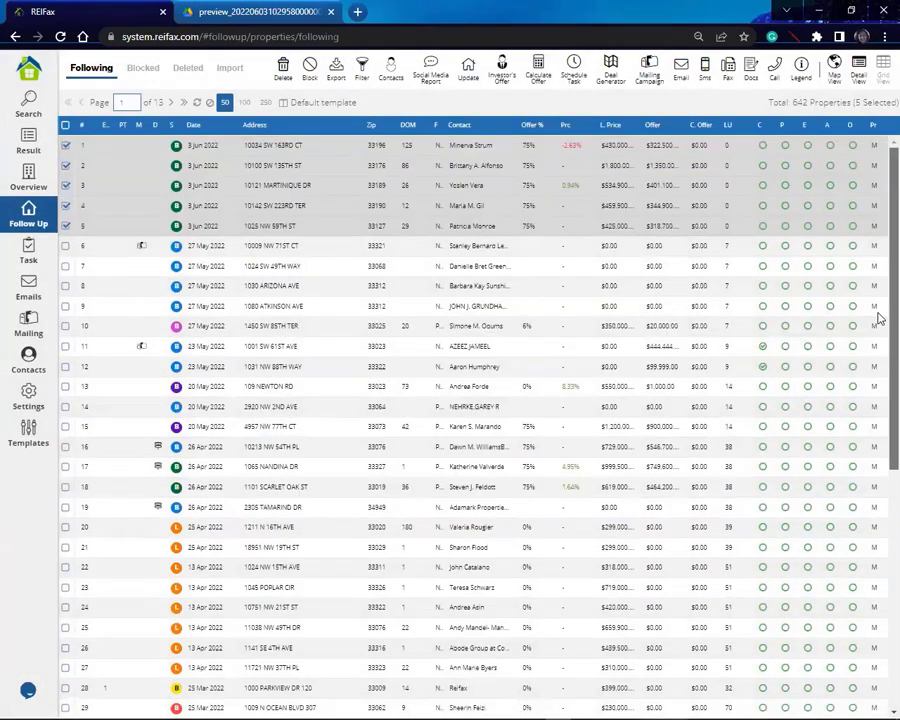
# View the follow history of property 36, then return to the Follow Up list
pyautogui.scroll(-5, 877, 315)
pyautogui.scroll(-1, 870, 495)
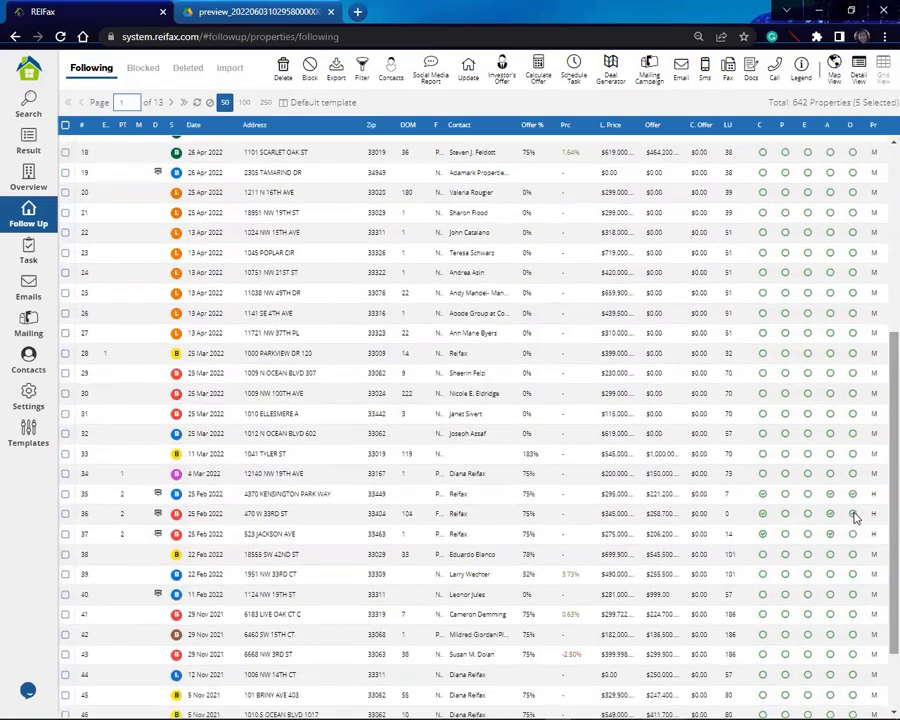
pyautogui.rightClick(358, 511)
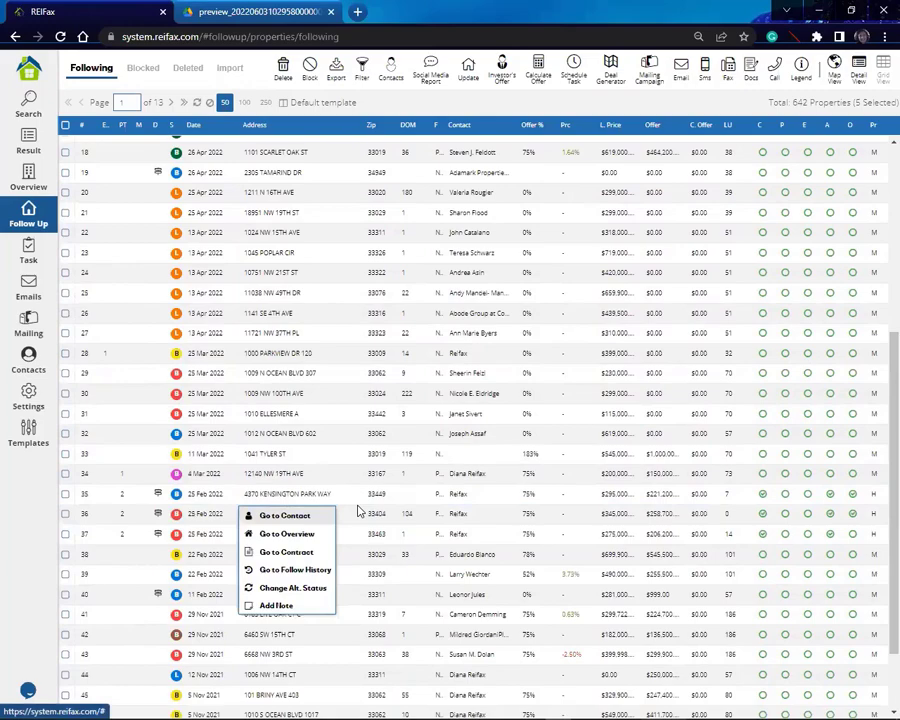
pyautogui.click(296, 572)
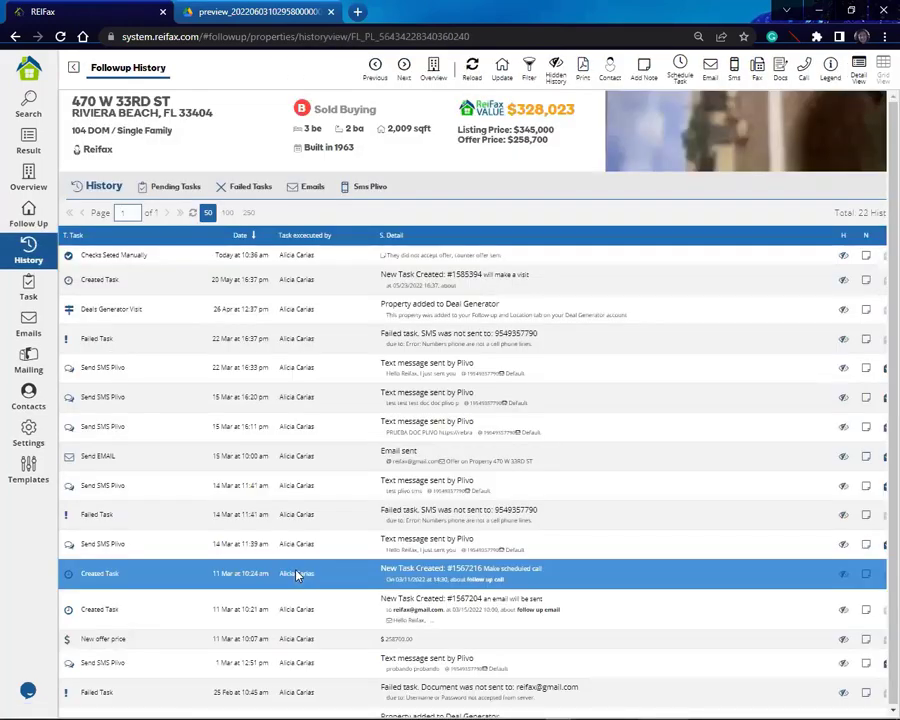
pyautogui.hotkey('alt', 'Left')
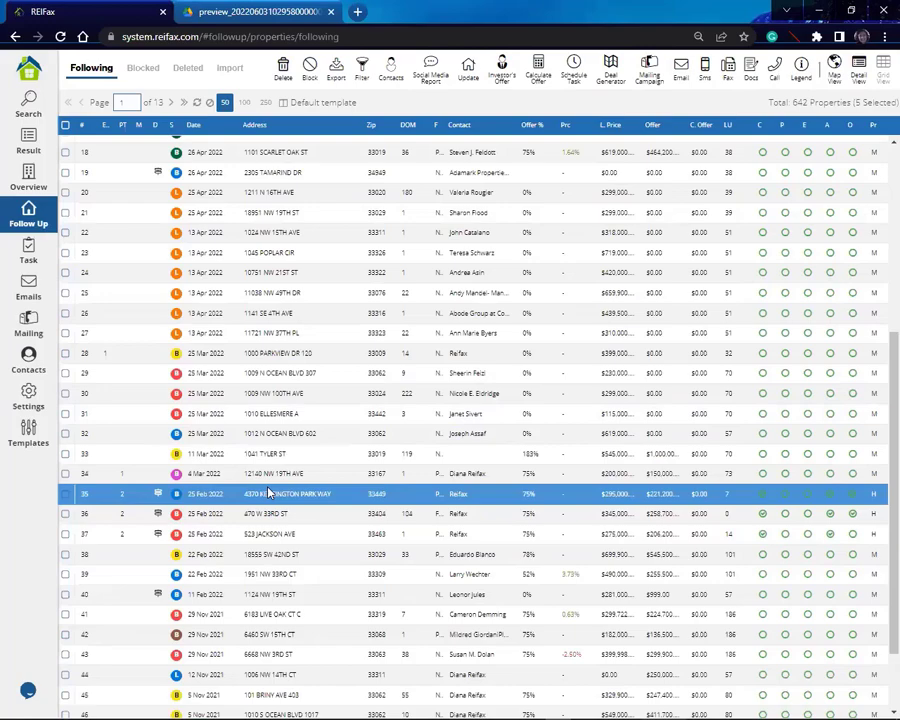
# View the assigned contact details for property 36 and close them
pyautogui.click(281, 531)
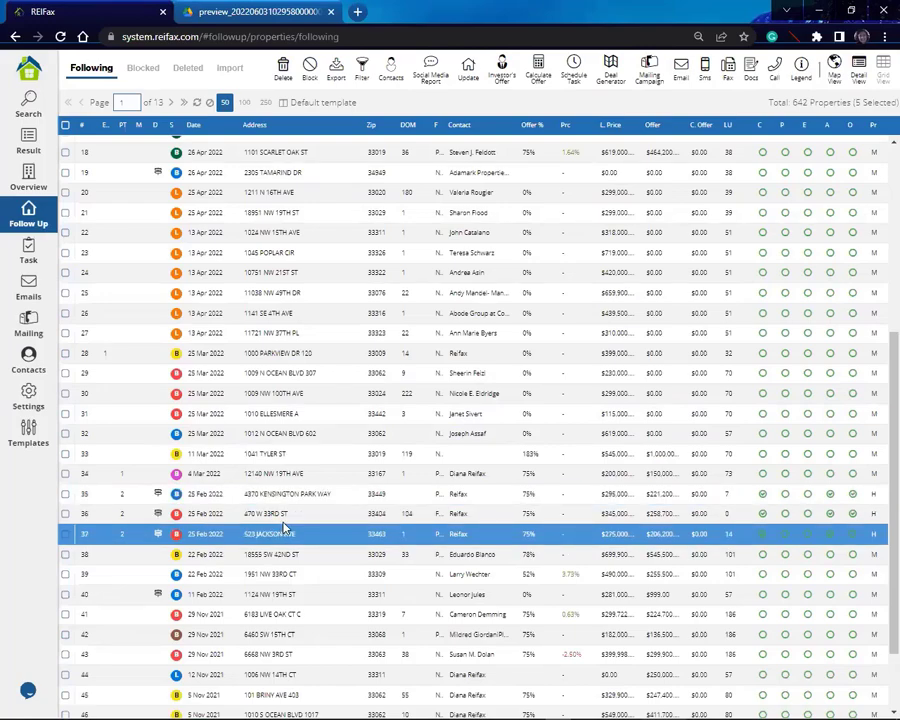
pyautogui.click(282, 520)
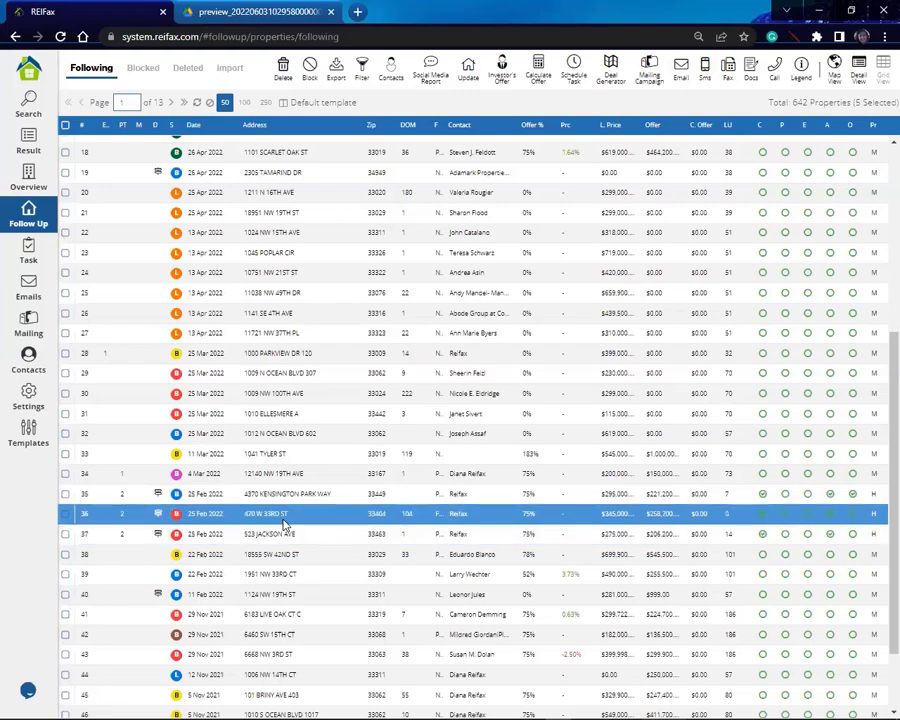
pyautogui.rightClick(280, 500)
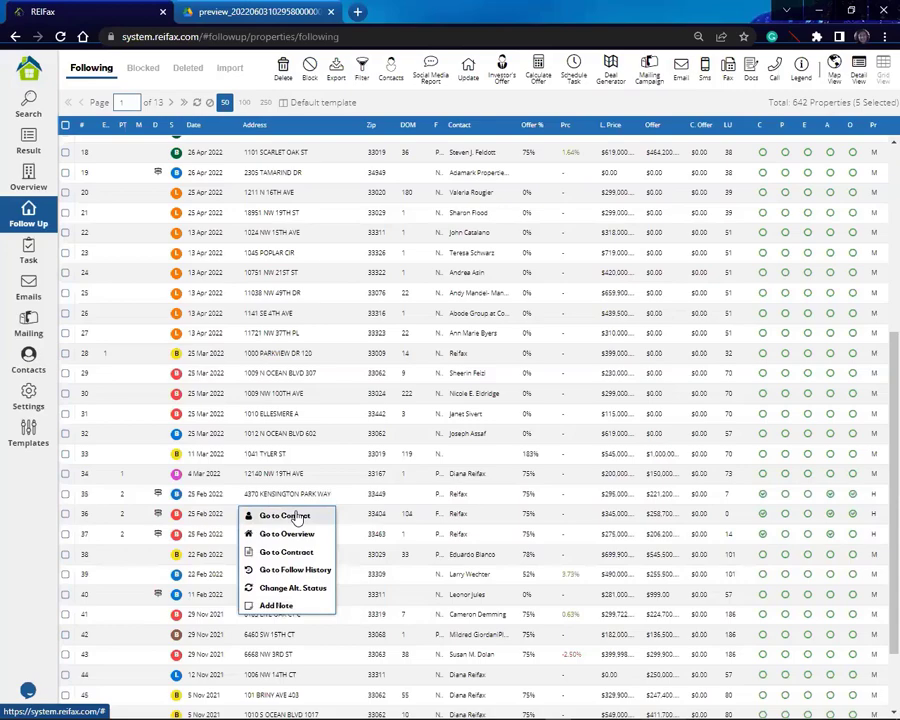
pyautogui.click(290, 516)
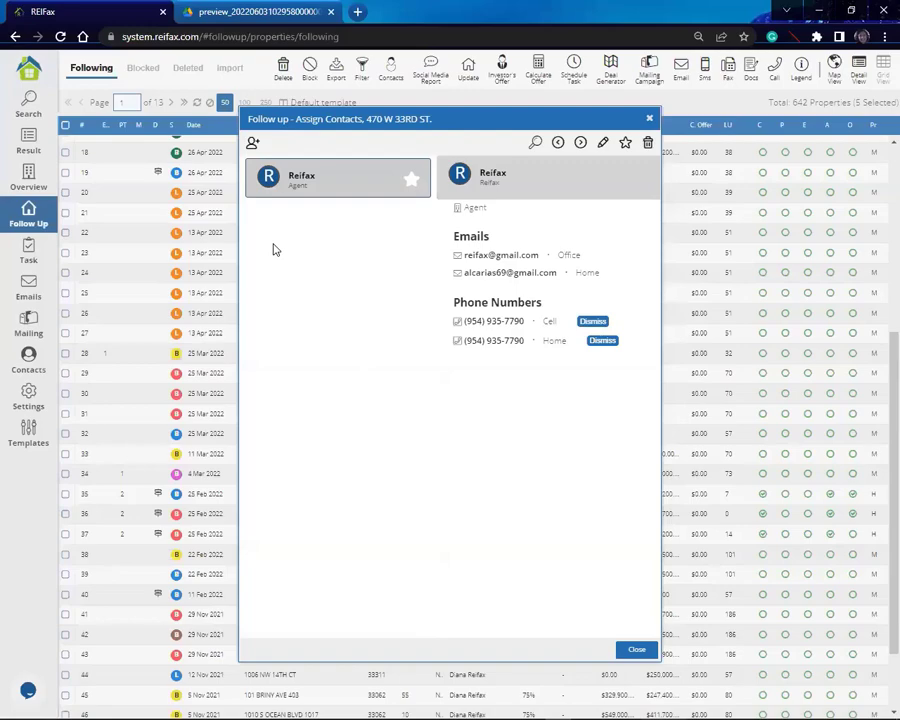
pyautogui.press('Escape')
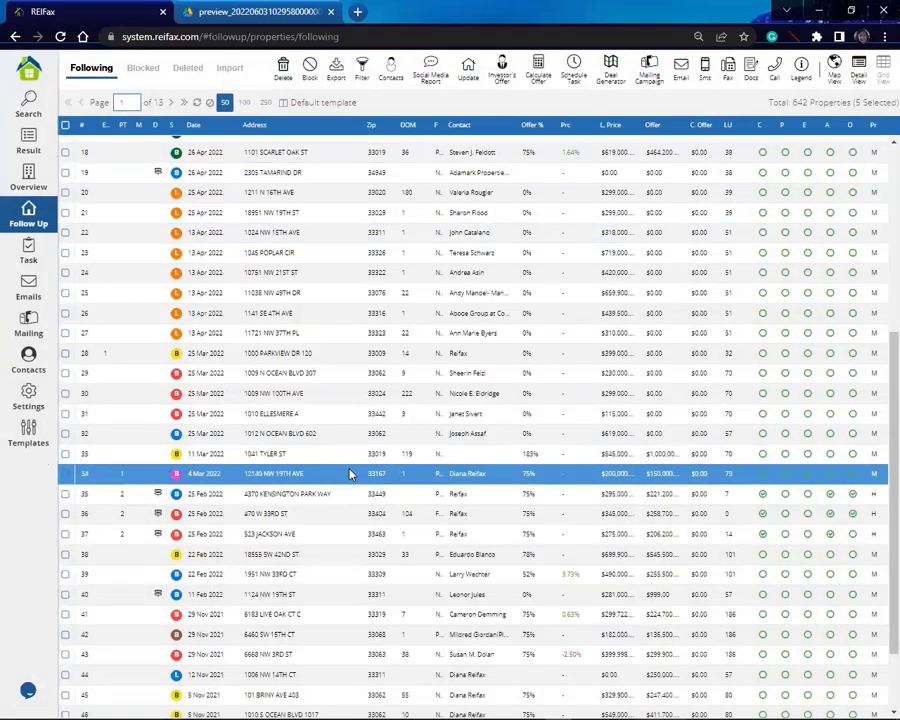
# Open the contract of property 37 from the Follow Up list and return to the REIFax page
pyautogui.click(346, 518)
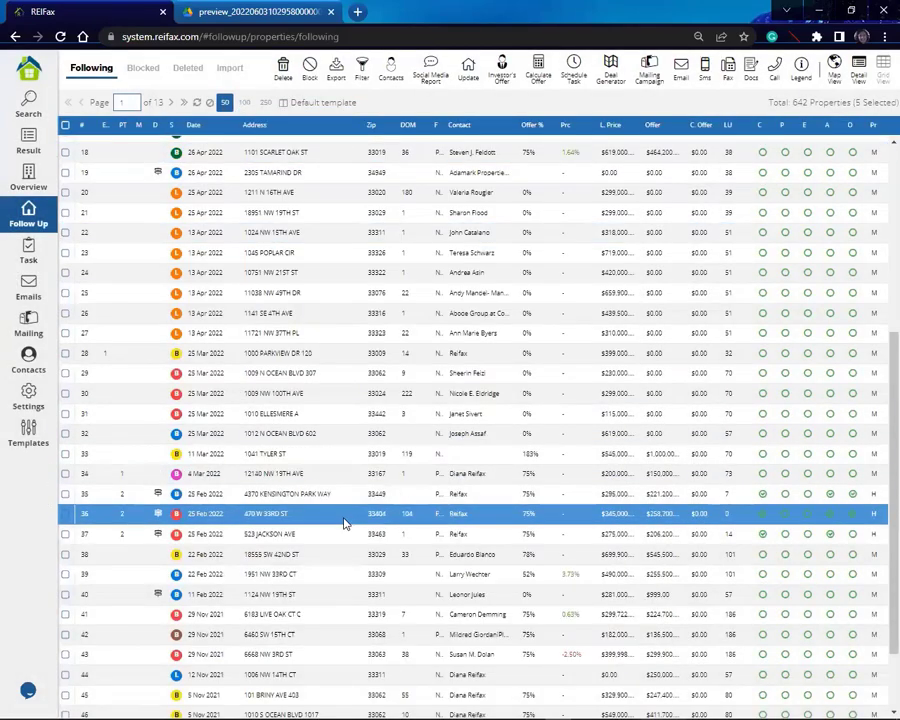
pyautogui.rightClick(298, 529)
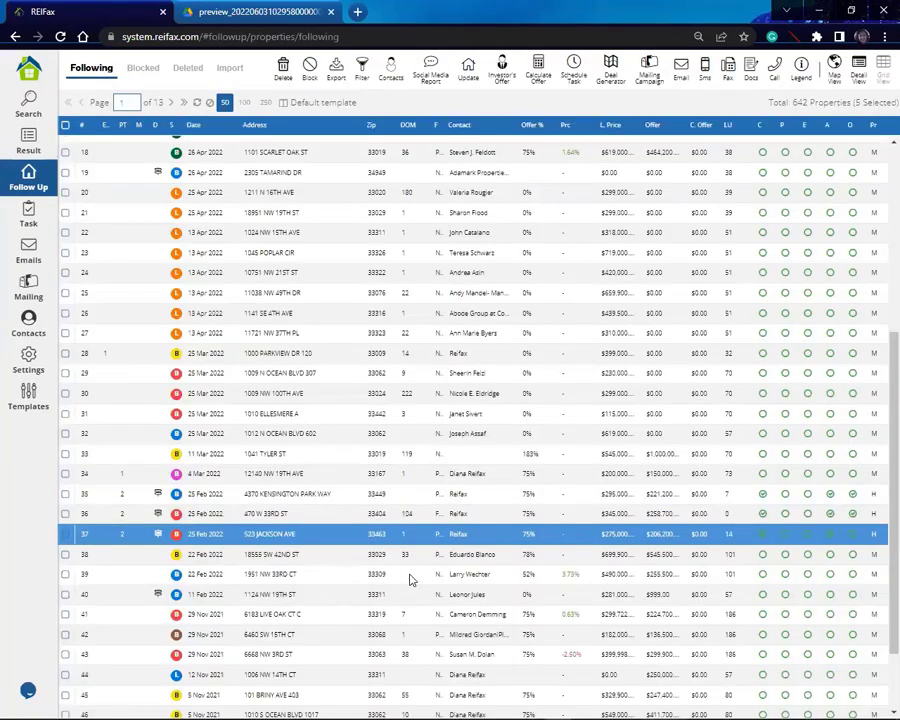
pyautogui.rightClick(410, 578)
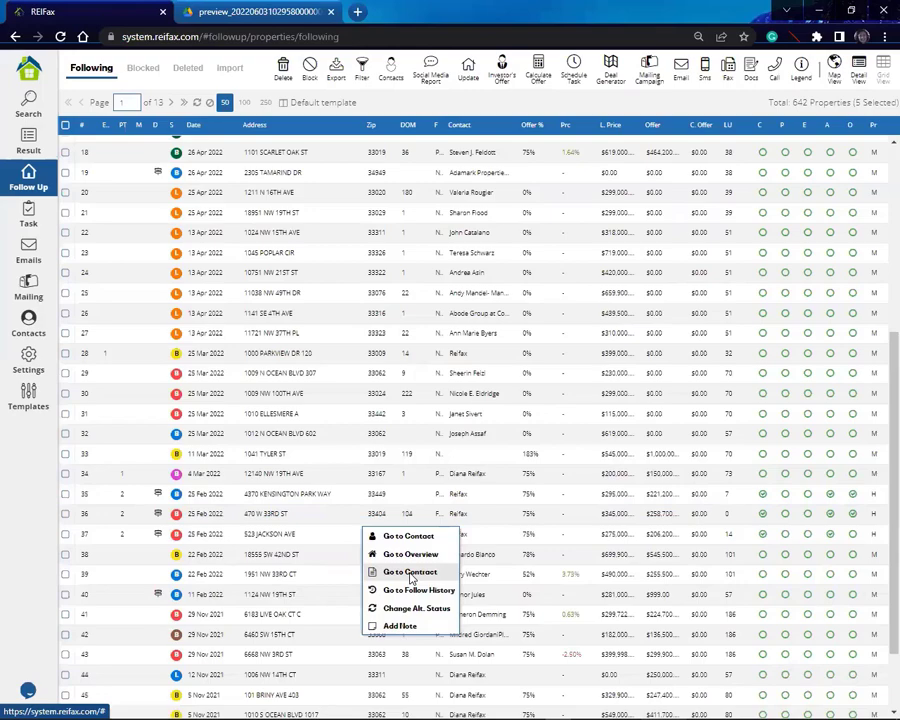
pyautogui.click(411, 575)
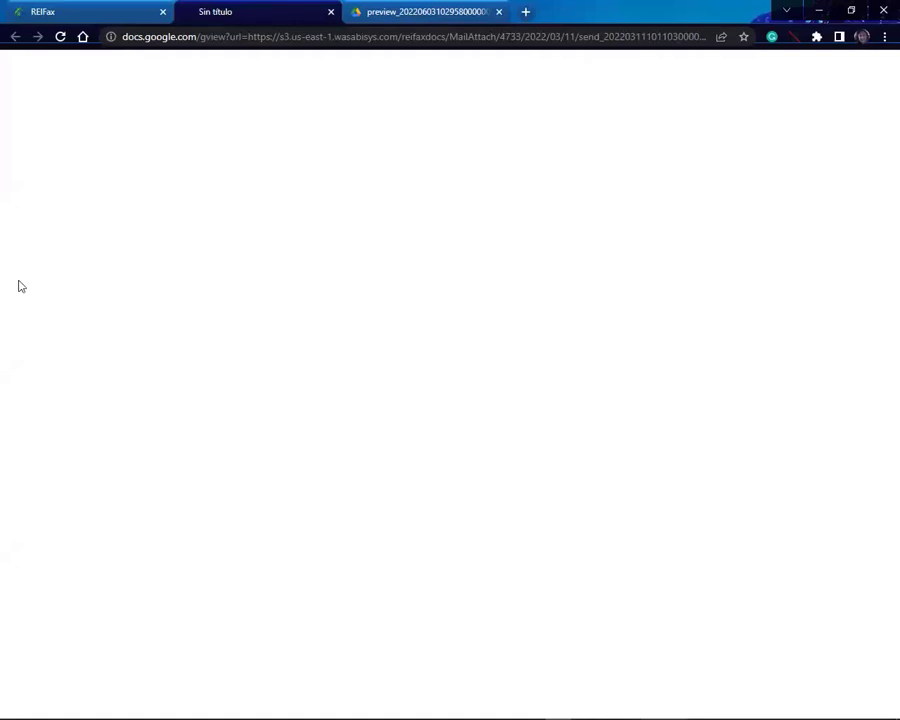
pyautogui.click(95, 12)
# Open the follow history of property 37 and examine its February entries, from being added to follow-up through the failed document task
pyautogui.click(323, 524)
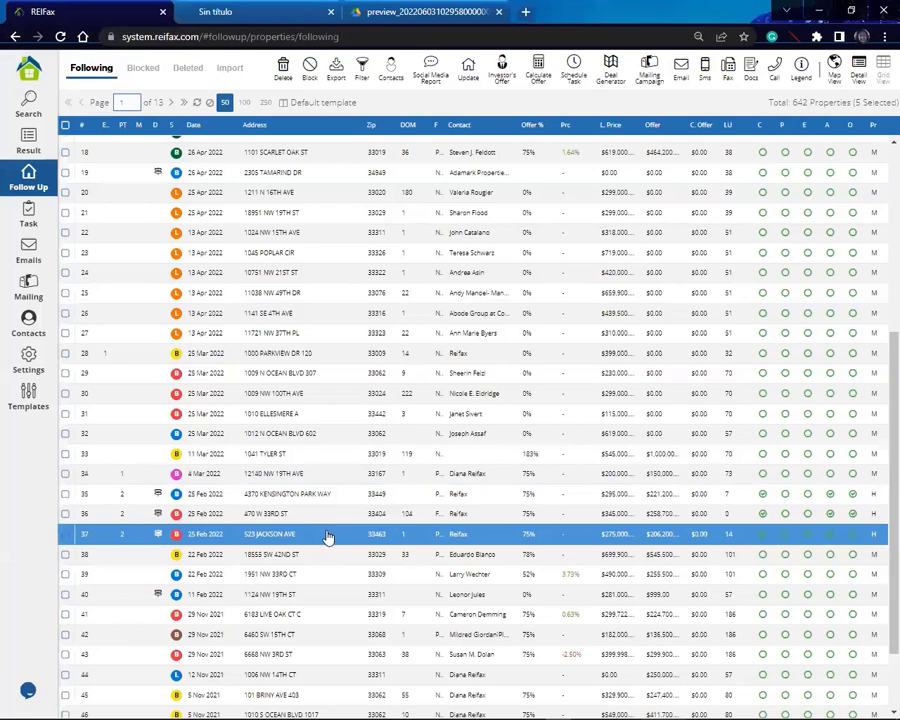
pyautogui.rightClick(327, 537)
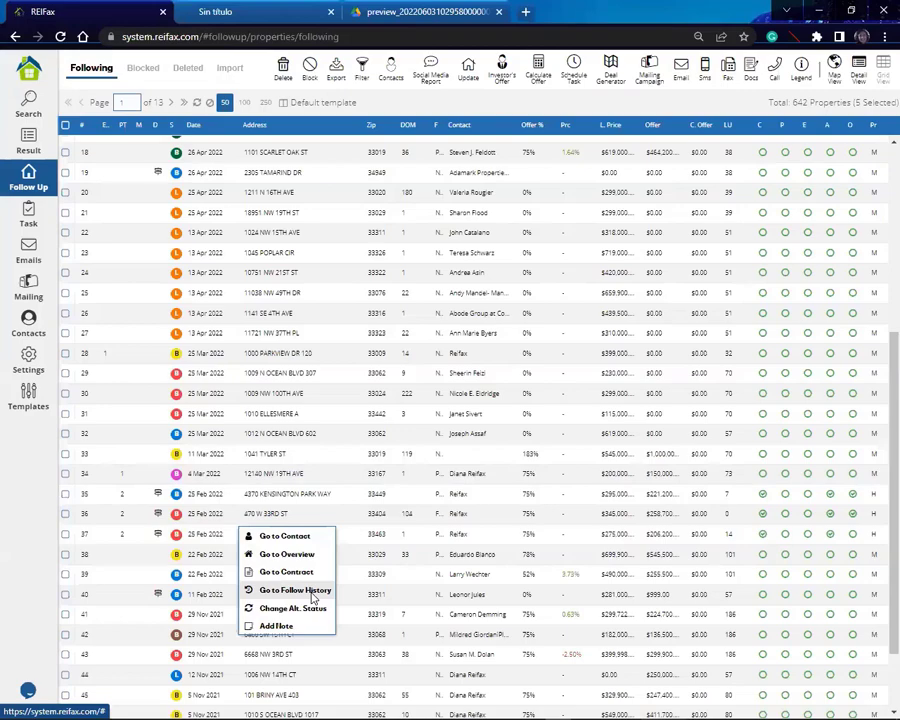
pyautogui.click(312, 596)
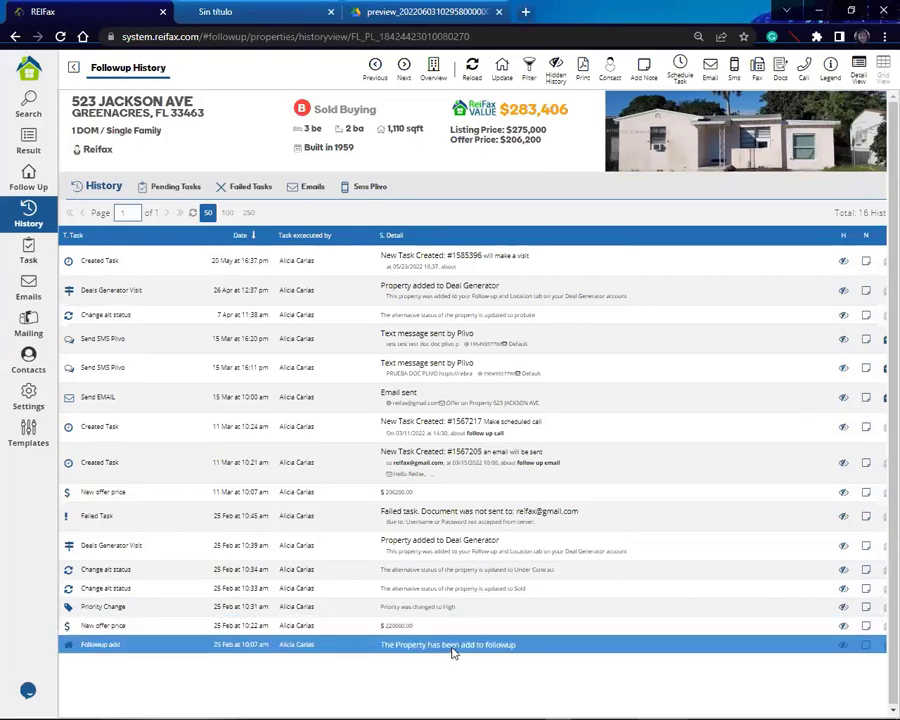
pyautogui.click(428, 628)
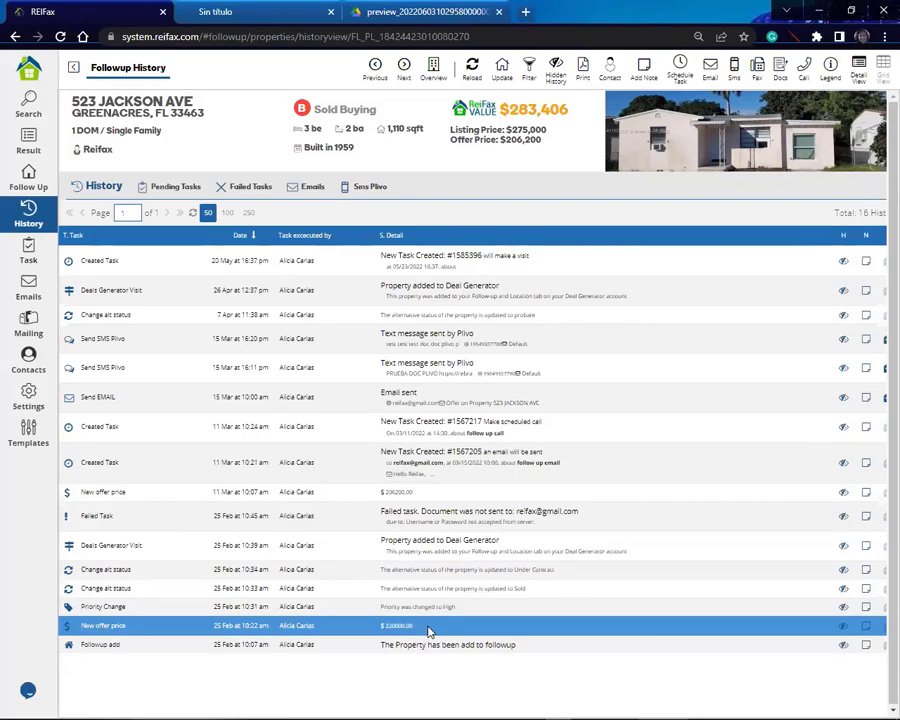
pyautogui.click(431, 609)
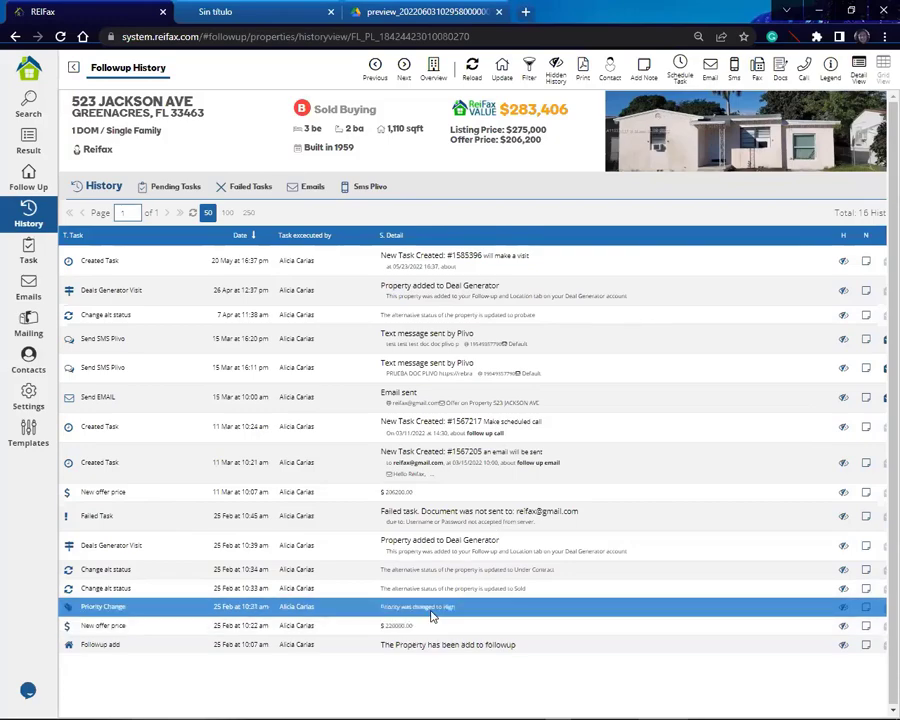
pyautogui.click(434, 590)
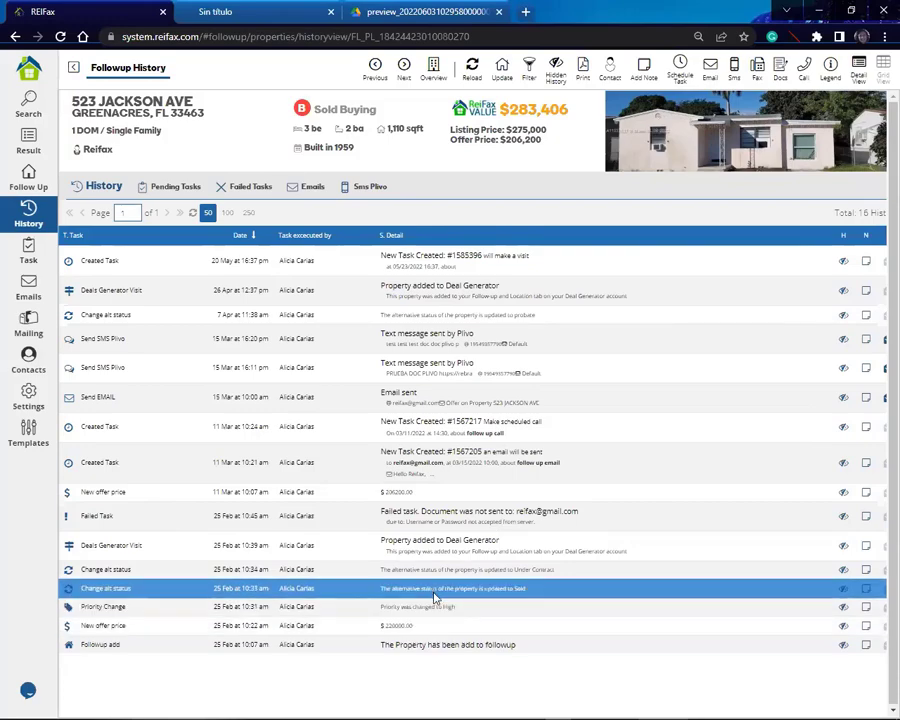
pyautogui.click(433, 552)
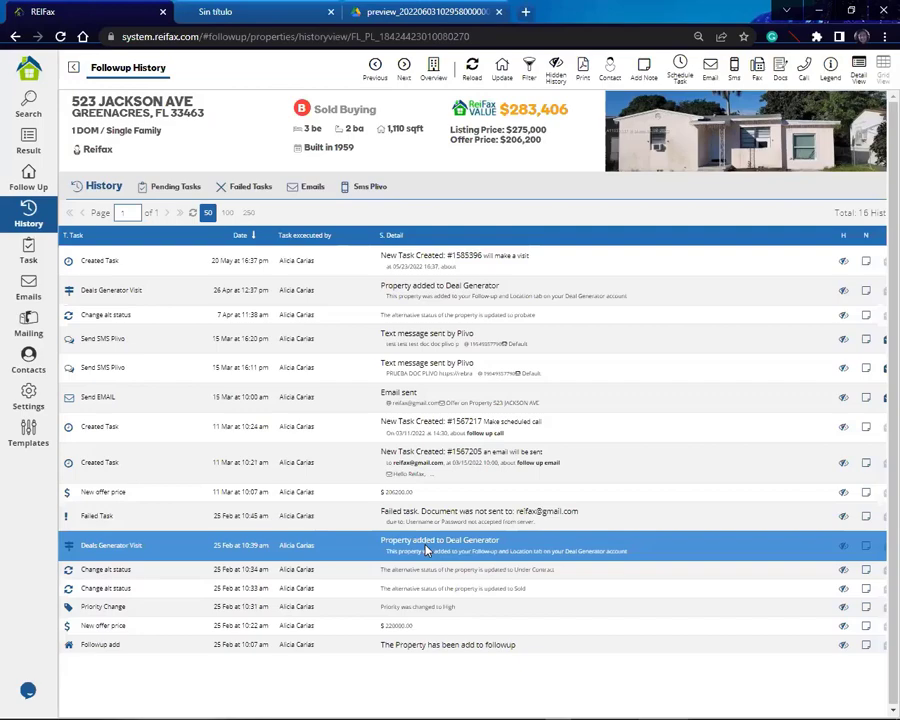
pyautogui.click(414, 515)
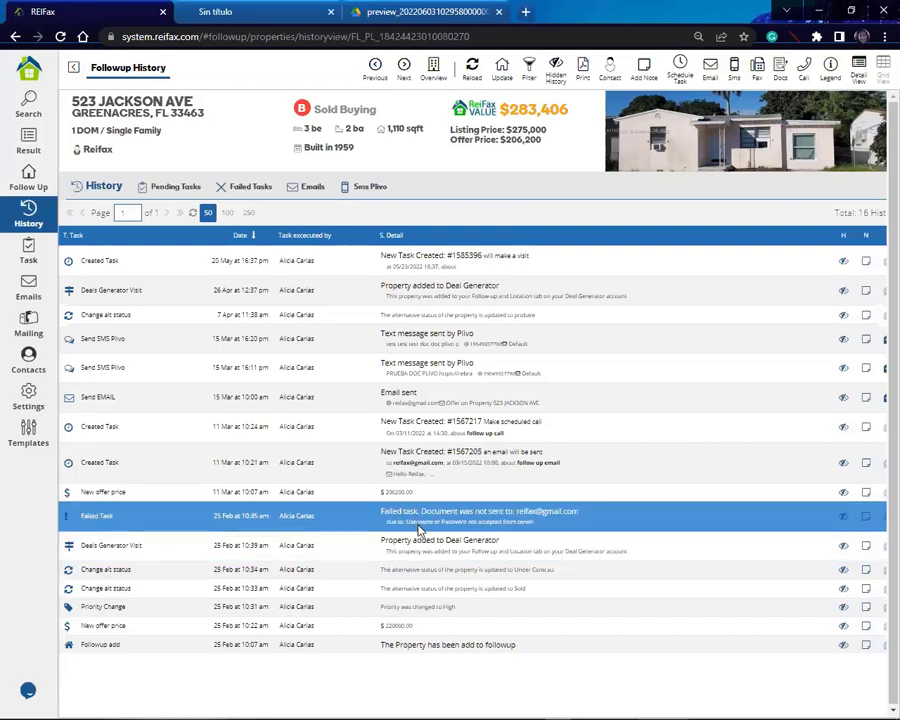
# Examine the March to May history entries of property 37, covering the offer price, created tasks, email, text messages and status change
pyautogui.click(400, 493)
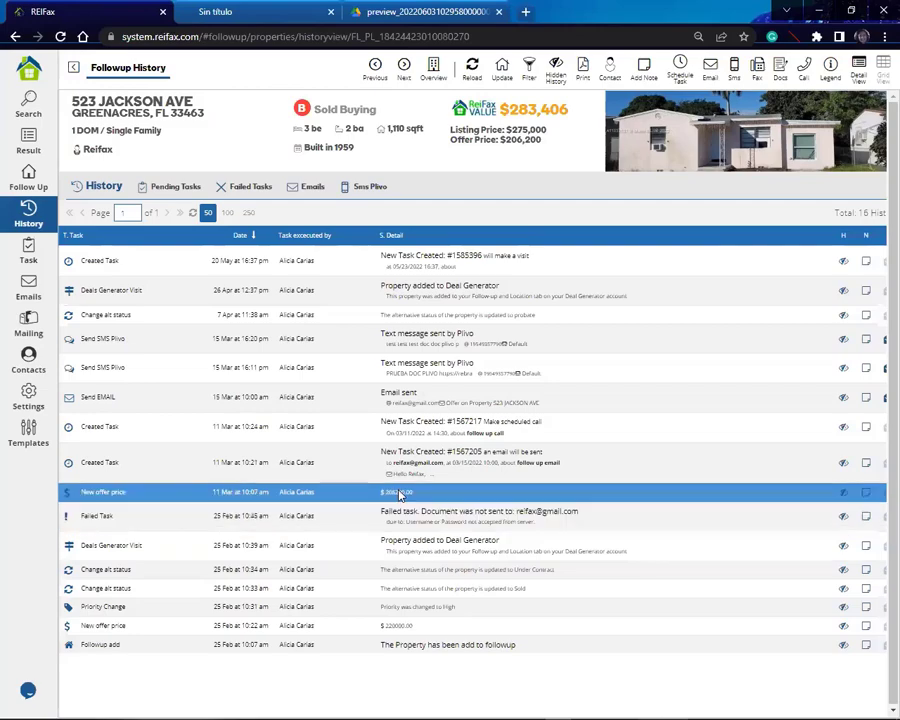
pyautogui.click(406, 463)
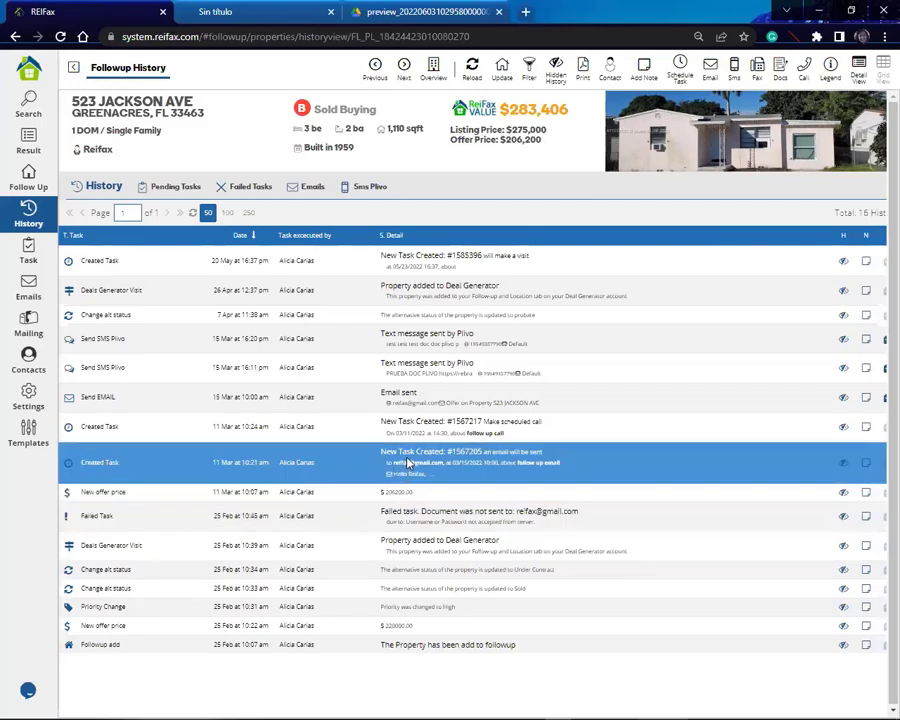
pyautogui.click(396, 400)
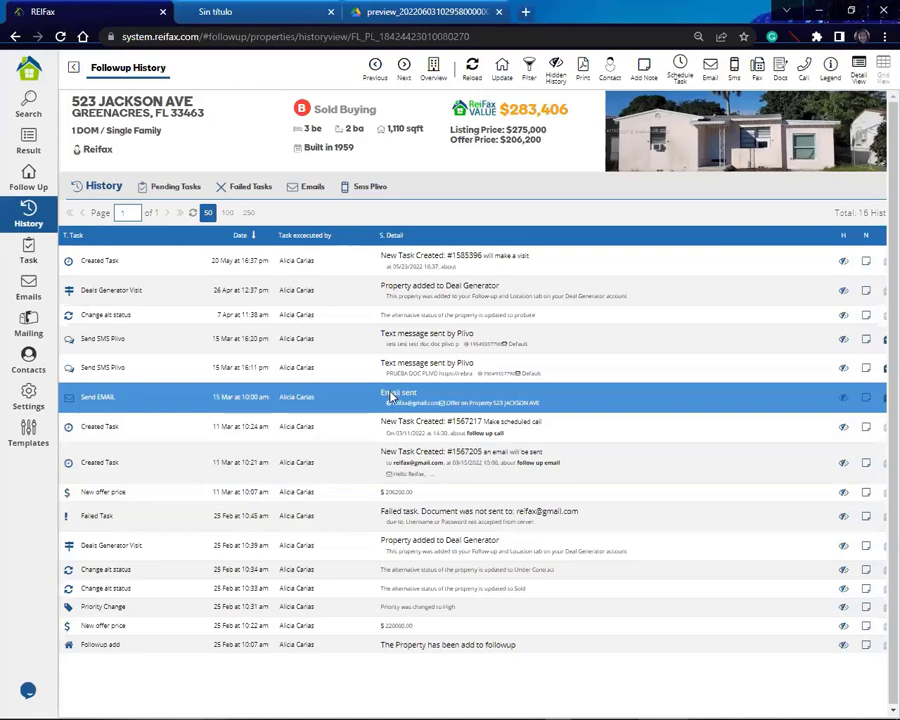
pyautogui.click(393, 372)
pyautogui.click(410, 313)
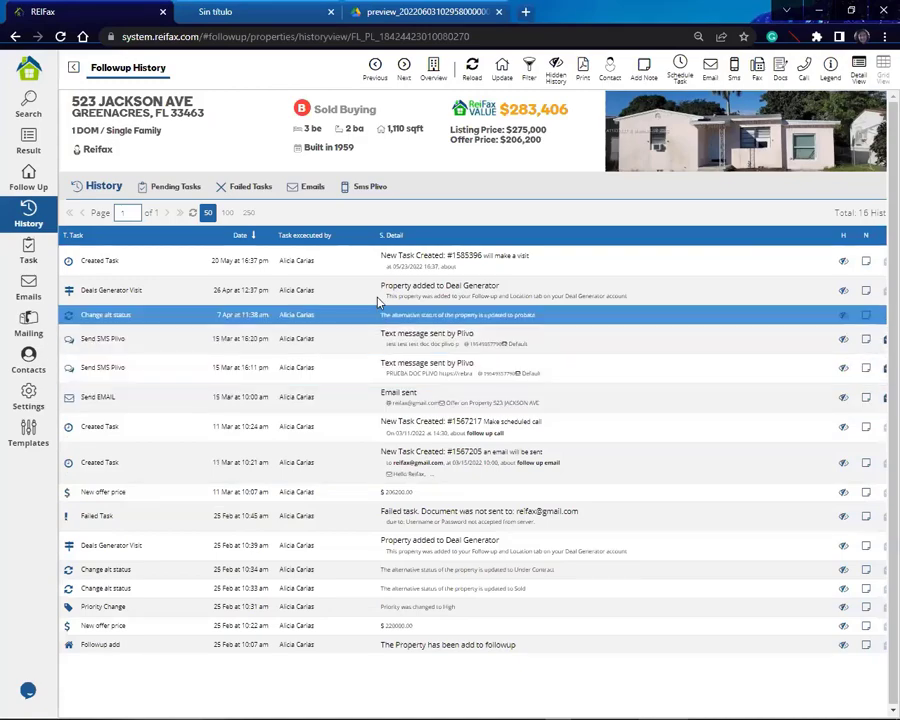
pyautogui.click(436, 342)
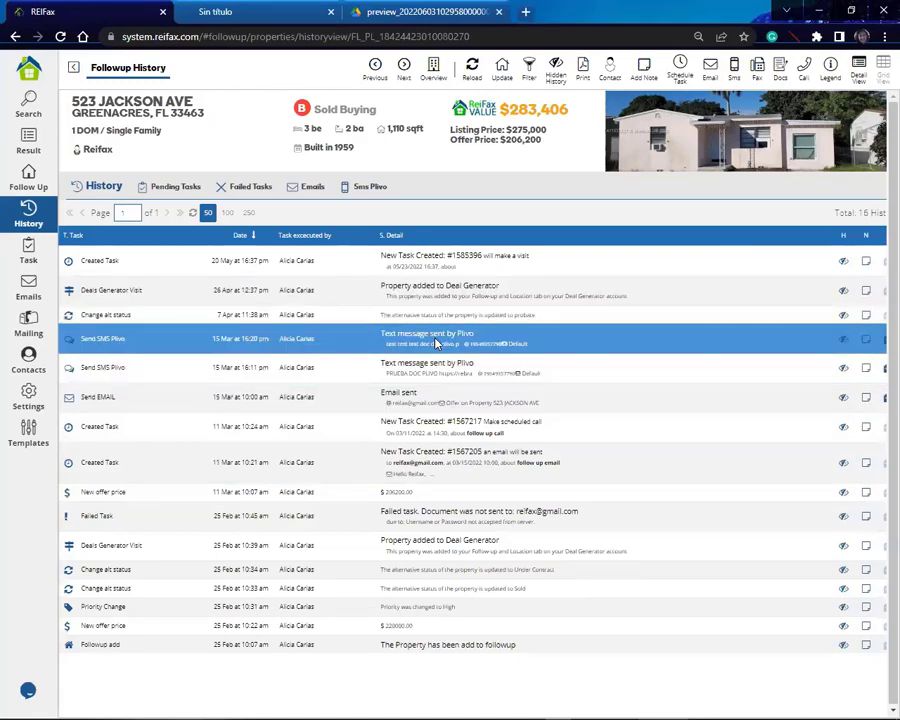
pyautogui.click(438, 315)
pyautogui.click(440, 293)
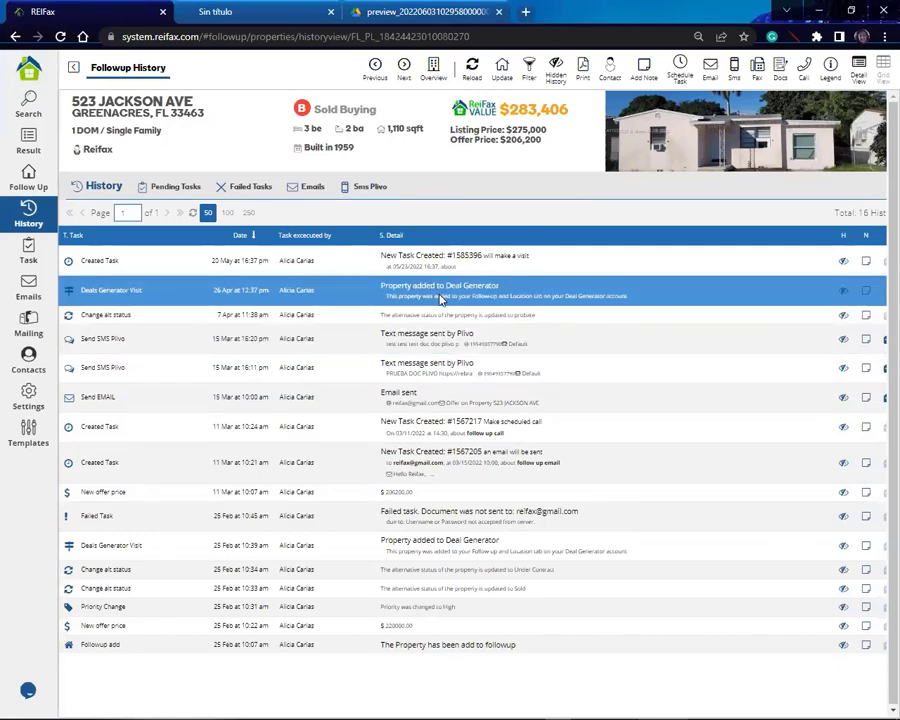
pyautogui.click(445, 265)
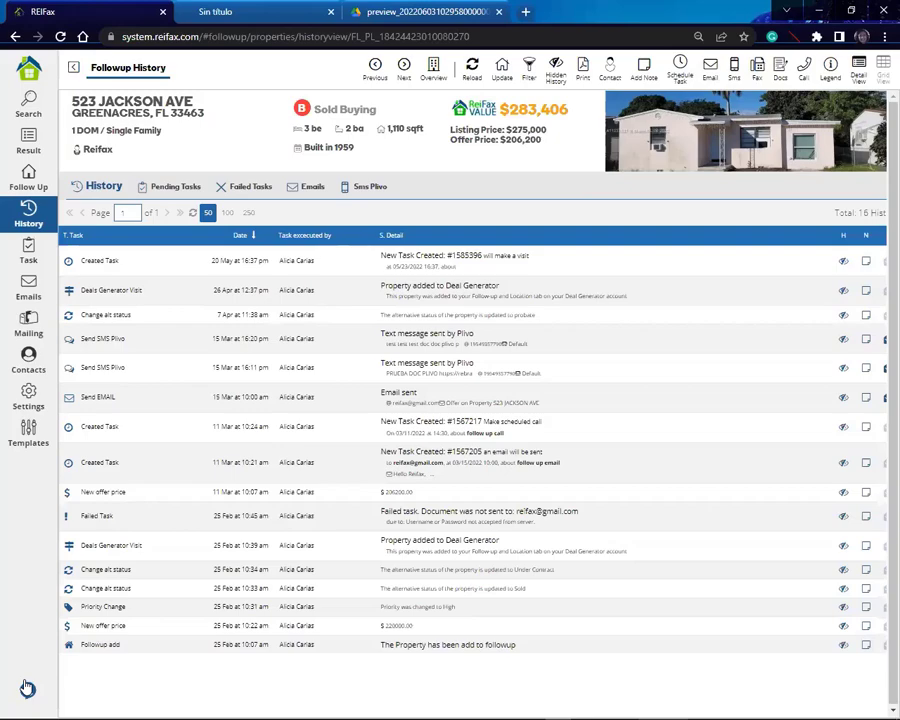
# Review the pending tasks and the failed tasks recorded for property 37
pyautogui.click(173, 189)
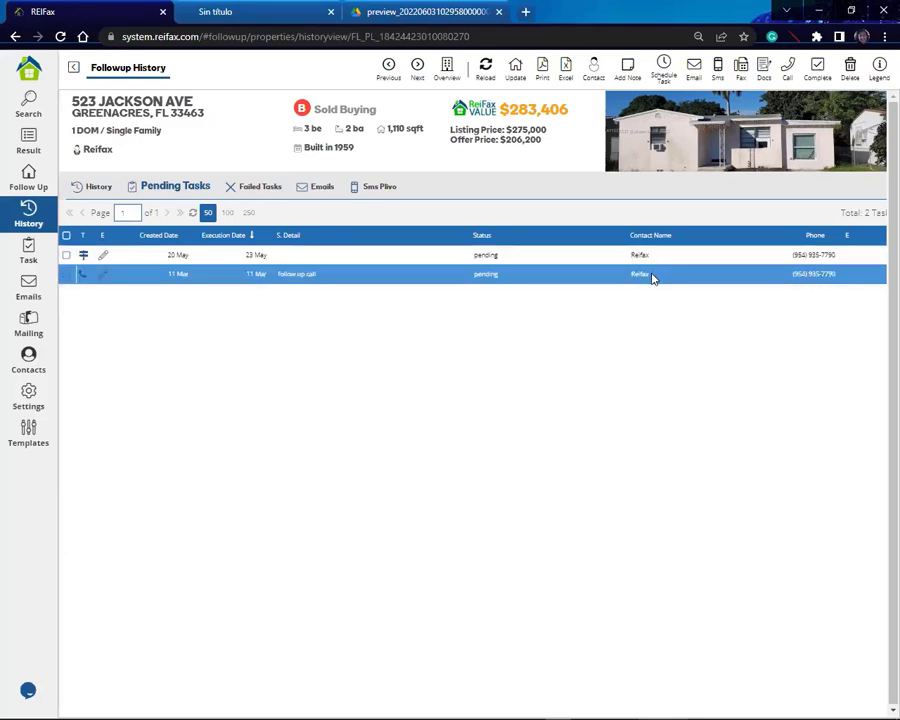
pyautogui.click(225, 254)
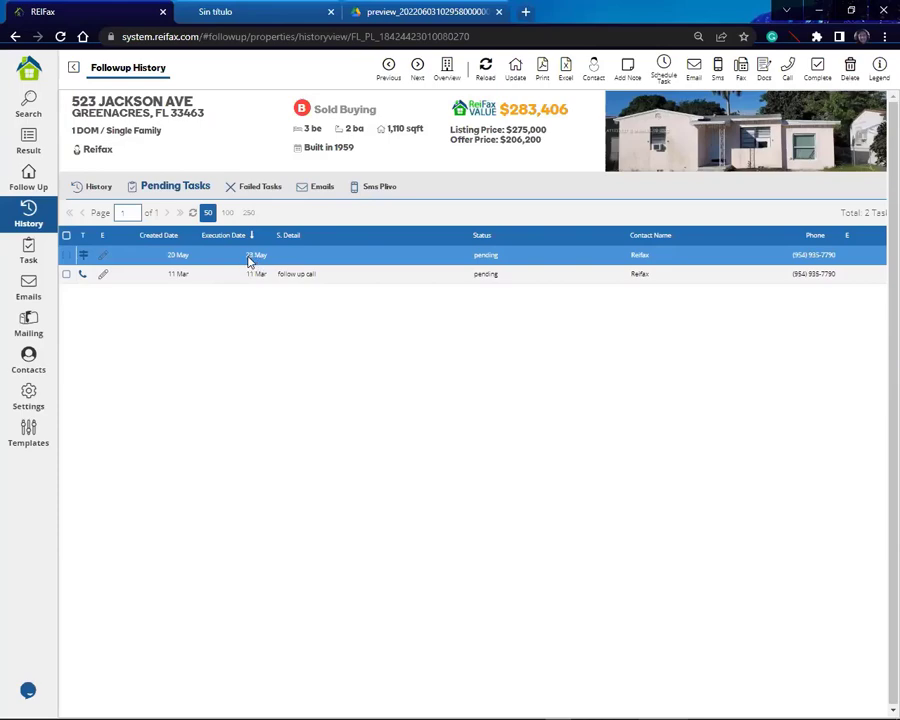
pyautogui.click(259, 188)
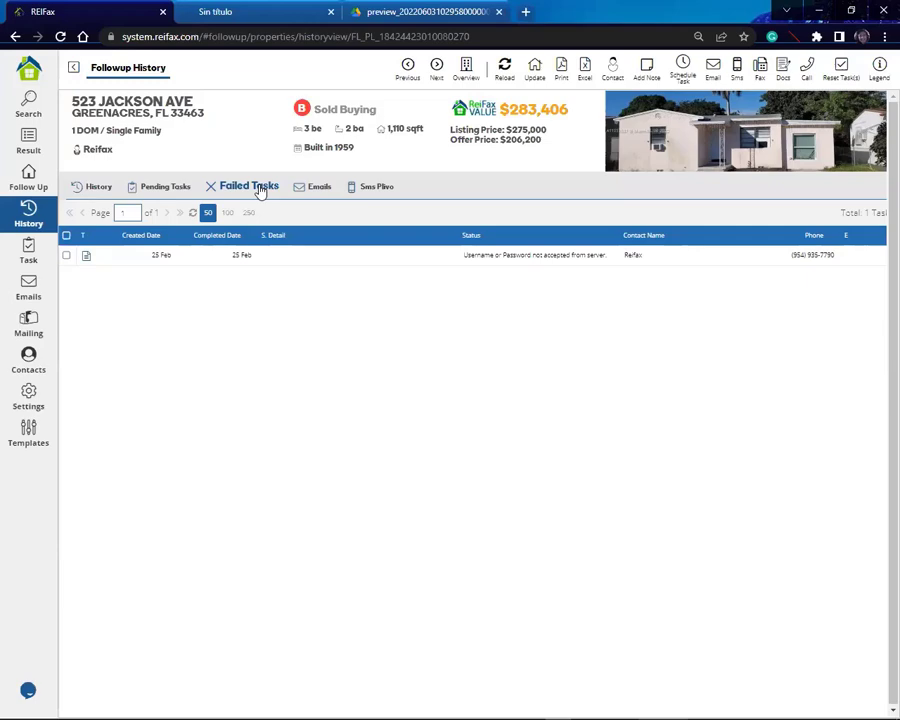
pyautogui.click(296, 257)
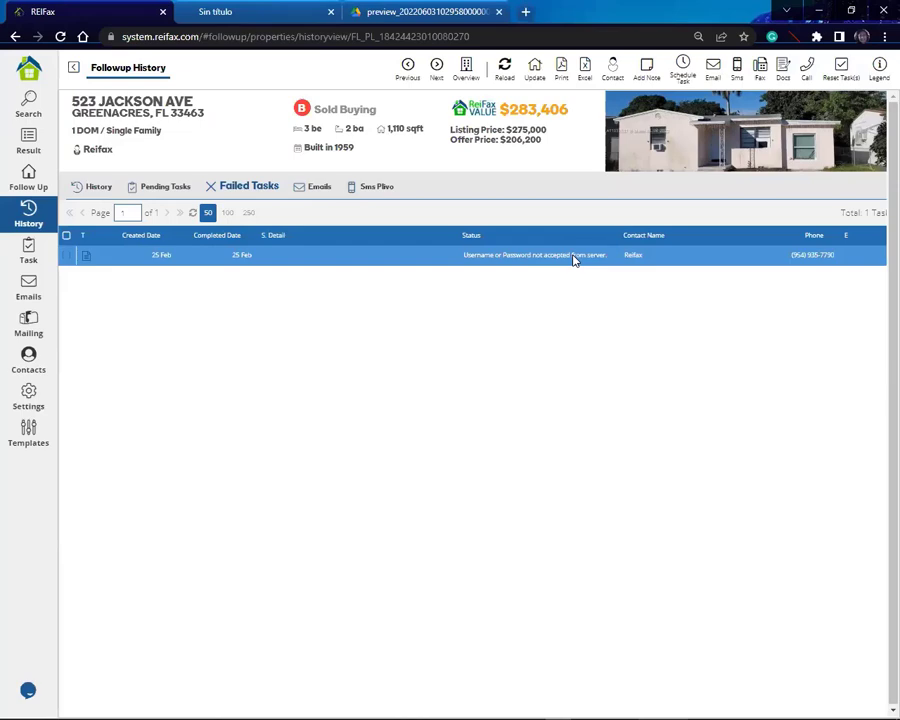
# Check the emails and Sms Plivo records of property 37, then return to the Follow Up list
pyautogui.click(317, 190)
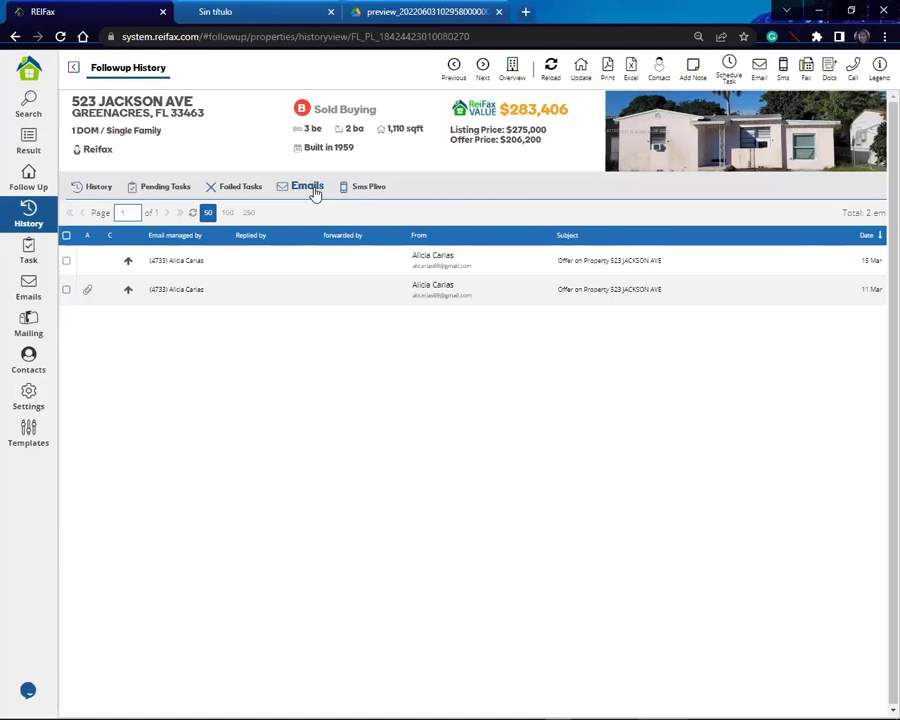
pyautogui.click(368, 188)
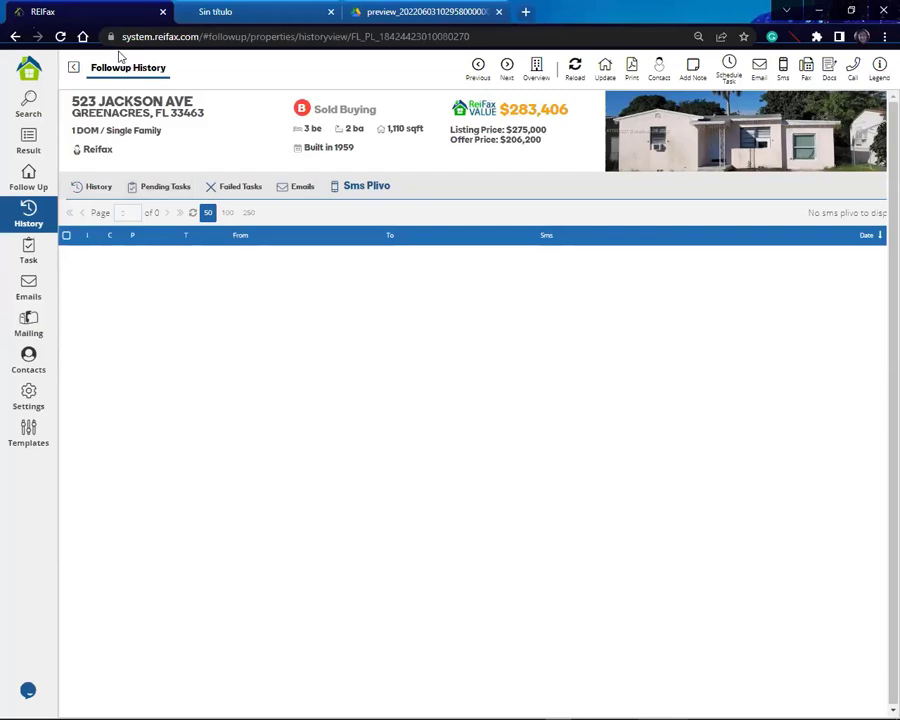
pyautogui.click(74, 67)
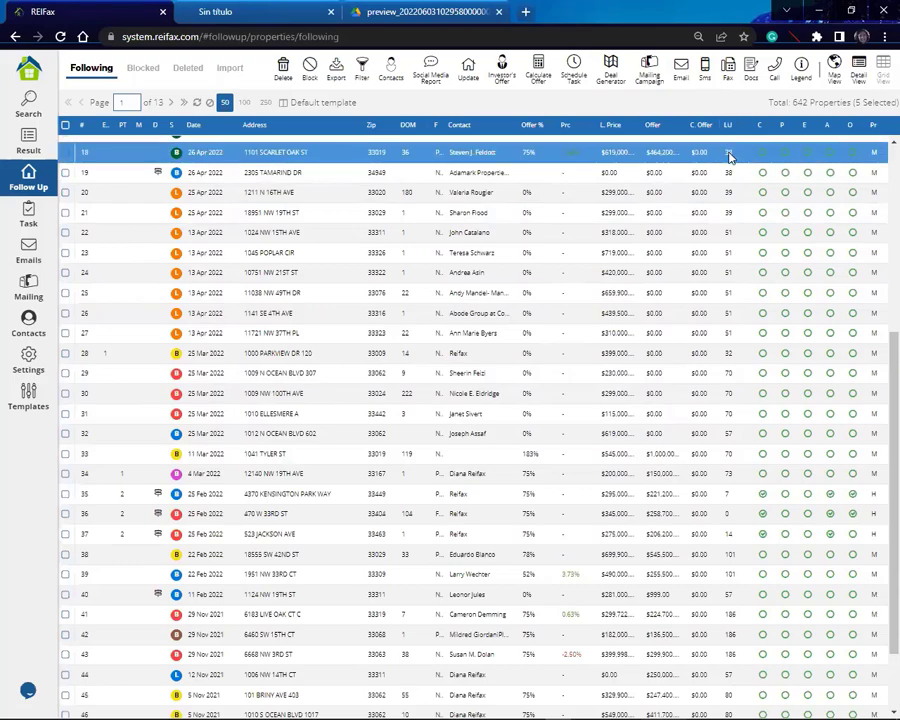
# Examine the last-update (LU) values of properties 19 to 23 in the Follow Up list
pyautogui.click(726, 176)
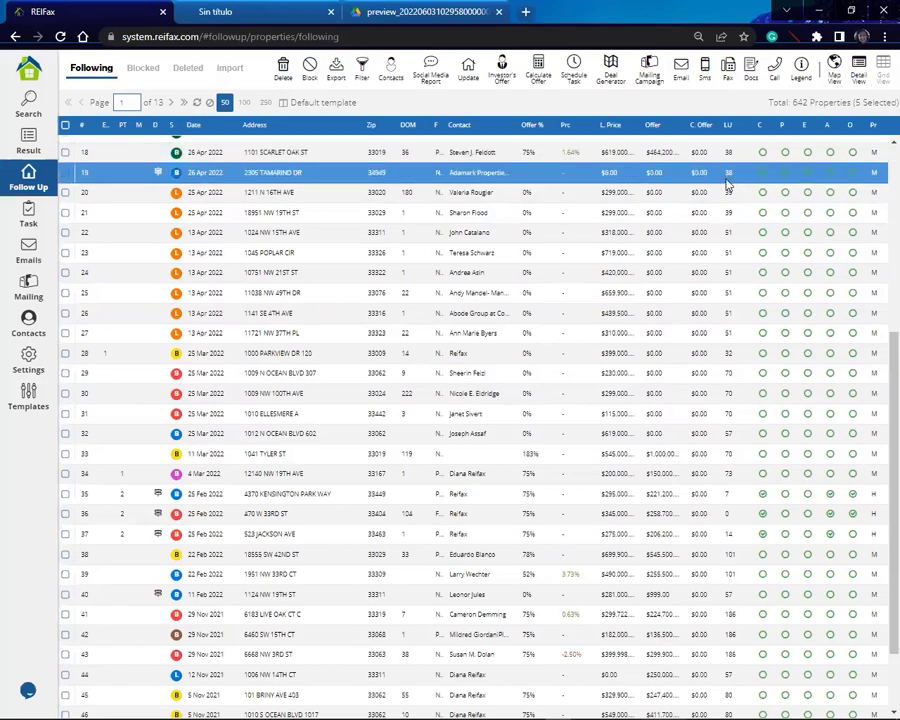
pyautogui.click(728, 215)
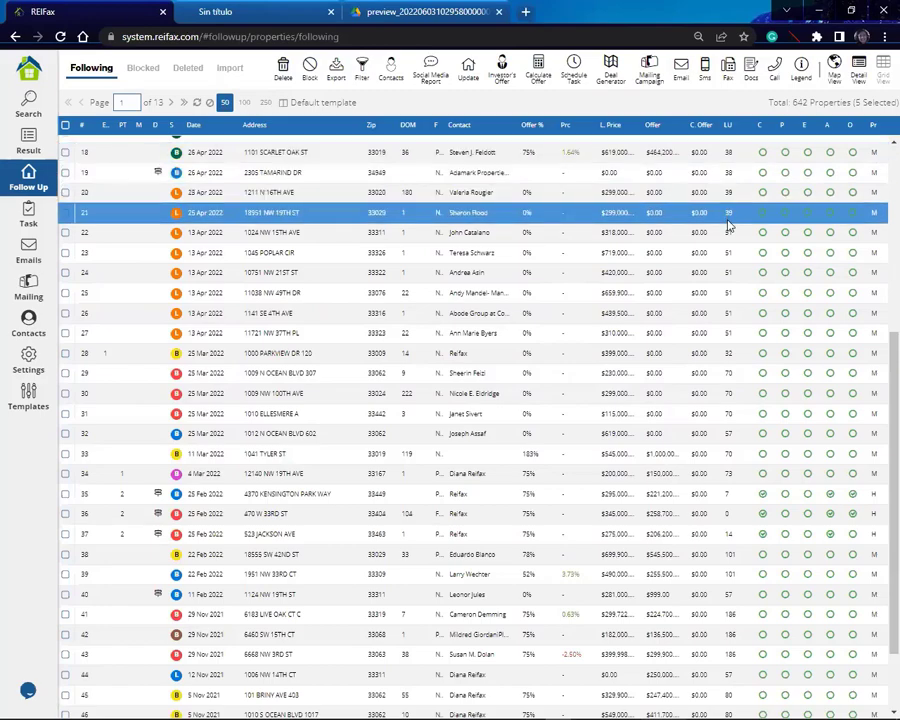
pyautogui.click(727, 234)
pyautogui.click(728, 253)
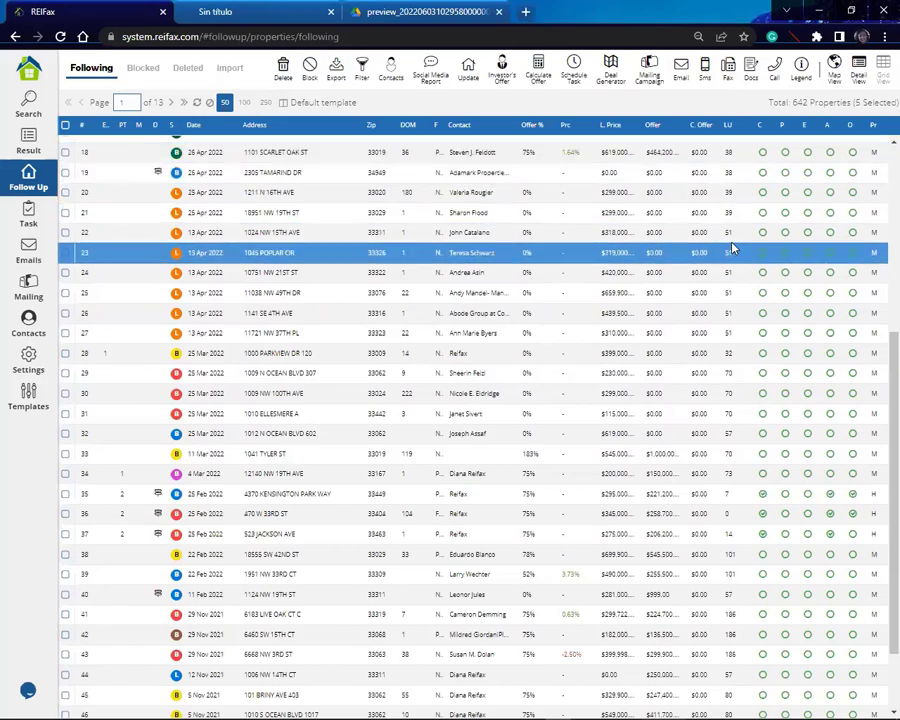
pyautogui.click(733, 233)
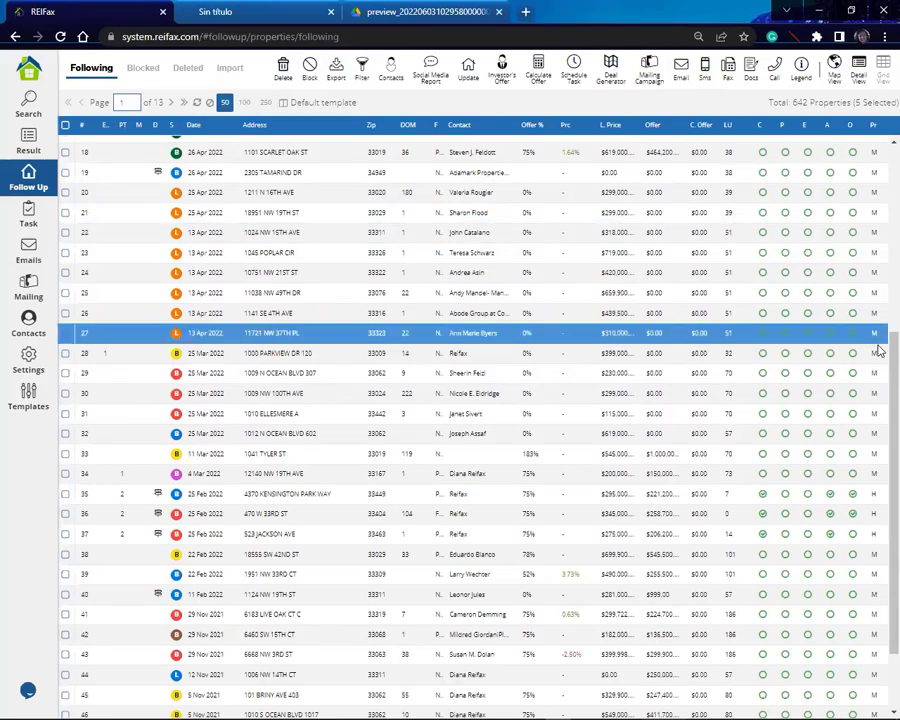
# Set the priority of the five selected properties to High
pyautogui.scroll(6, 879, 346)
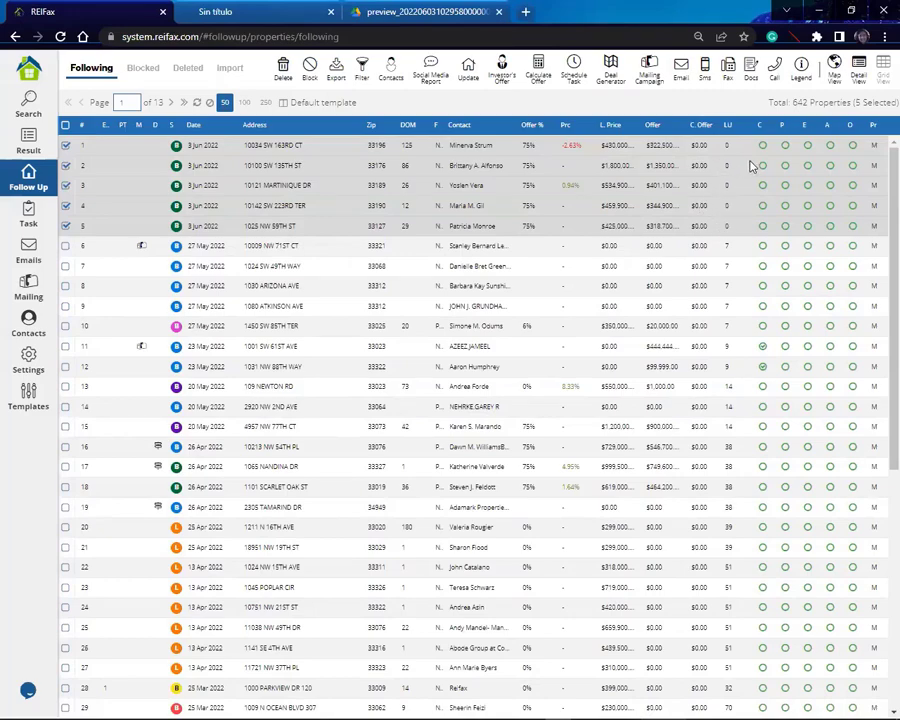
pyautogui.click(877, 149)
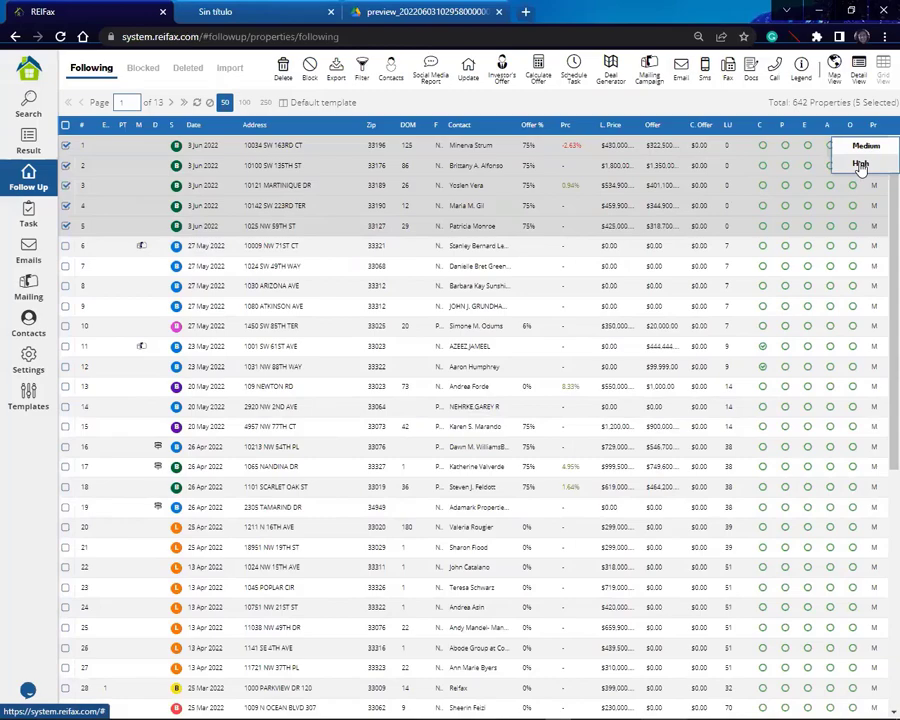
pyautogui.click(860, 165)
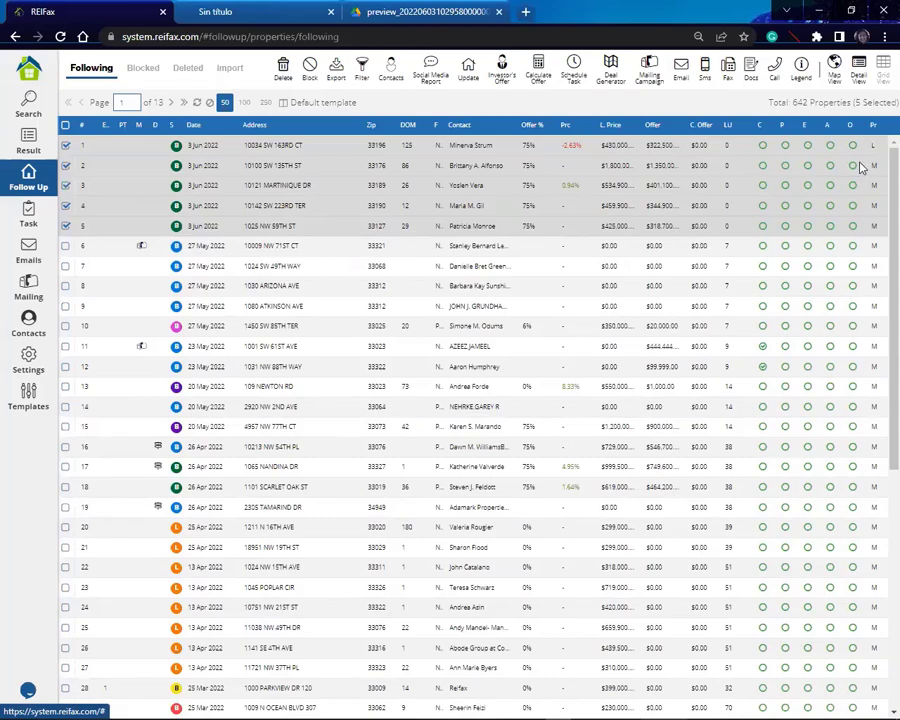
pyautogui.click(873, 167)
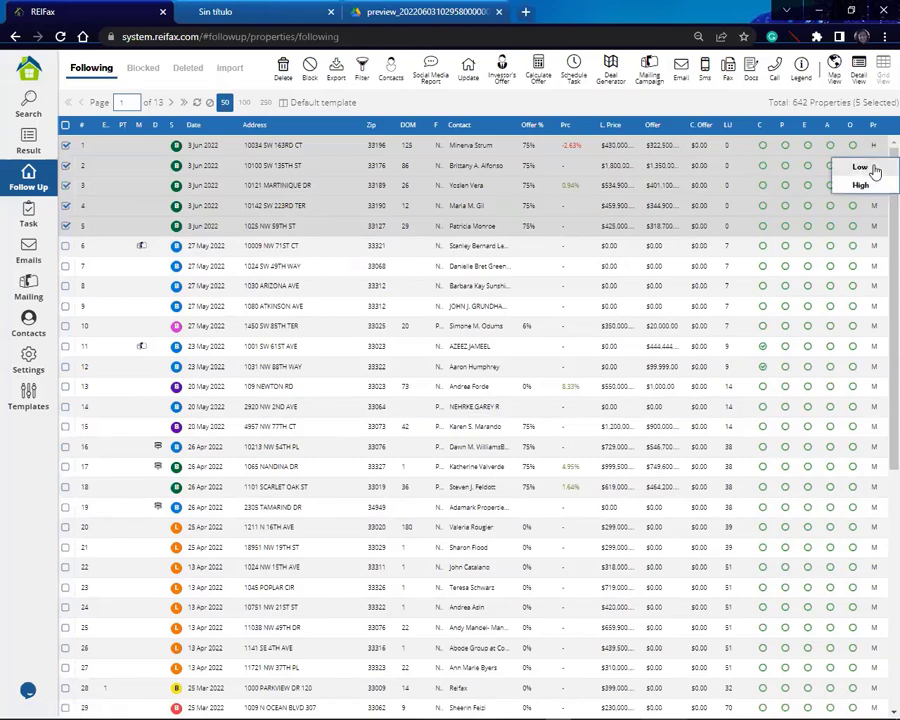
pyautogui.click(862, 185)
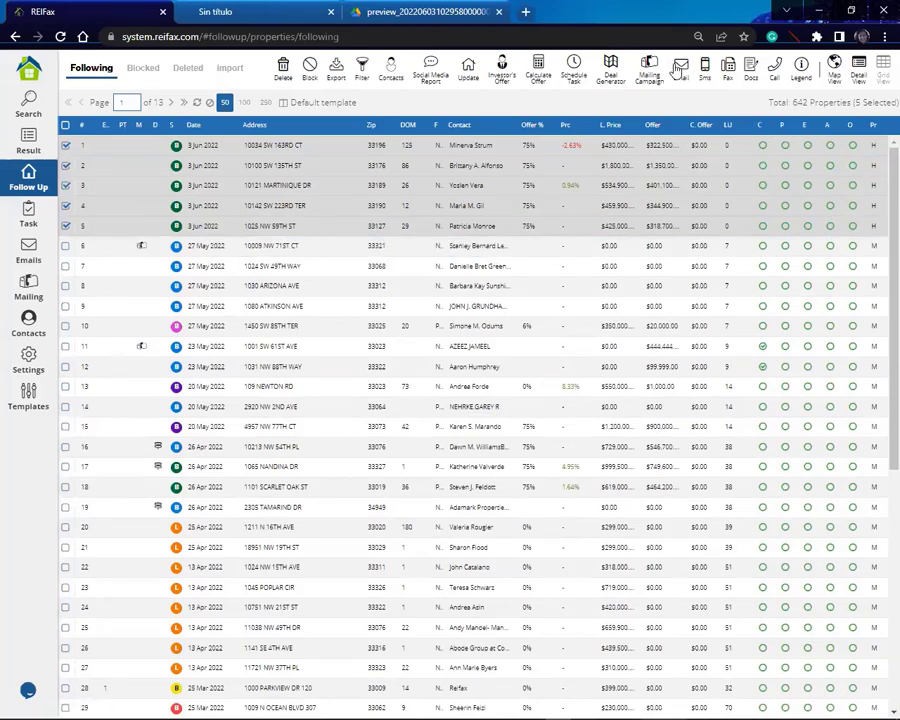
# Review the filter options available for followed properties, including priority, tasks, contract and custom fields, and close them without filtering
pyautogui.click(366, 70)
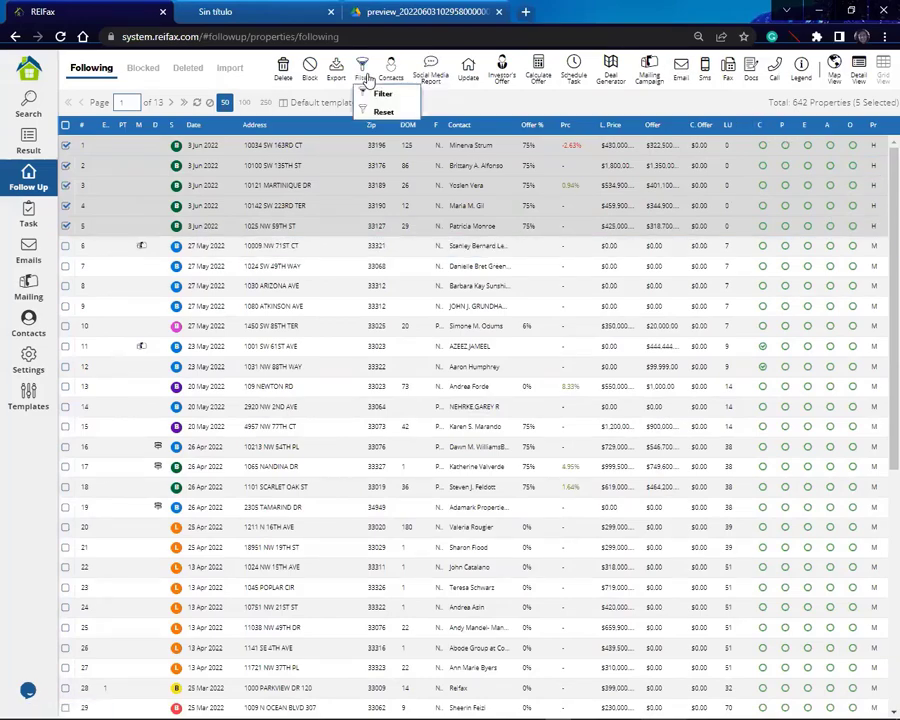
pyautogui.click(376, 94)
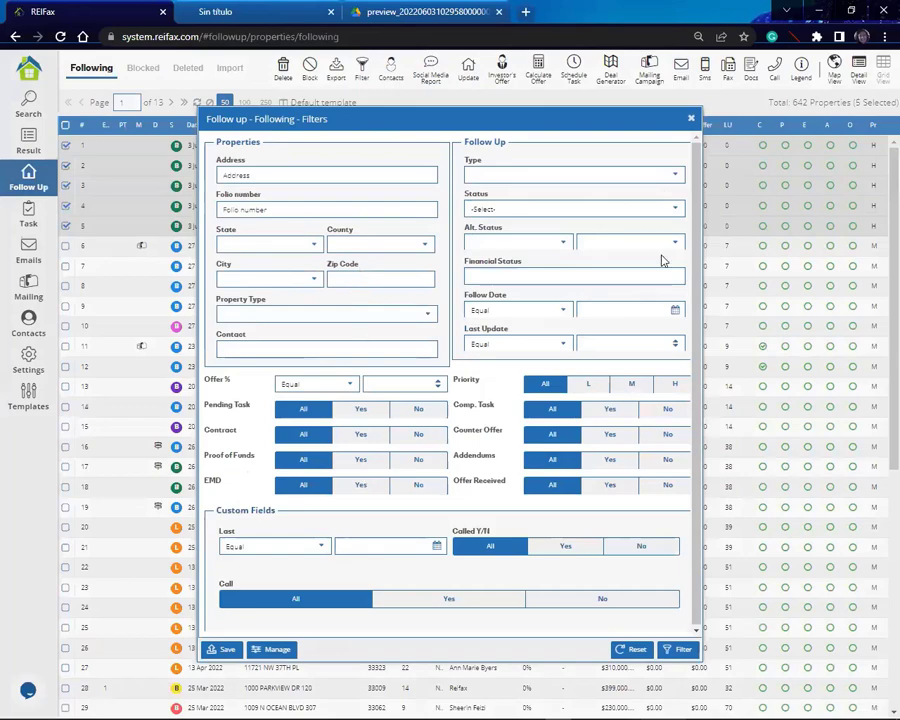
pyautogui.press('Escape')
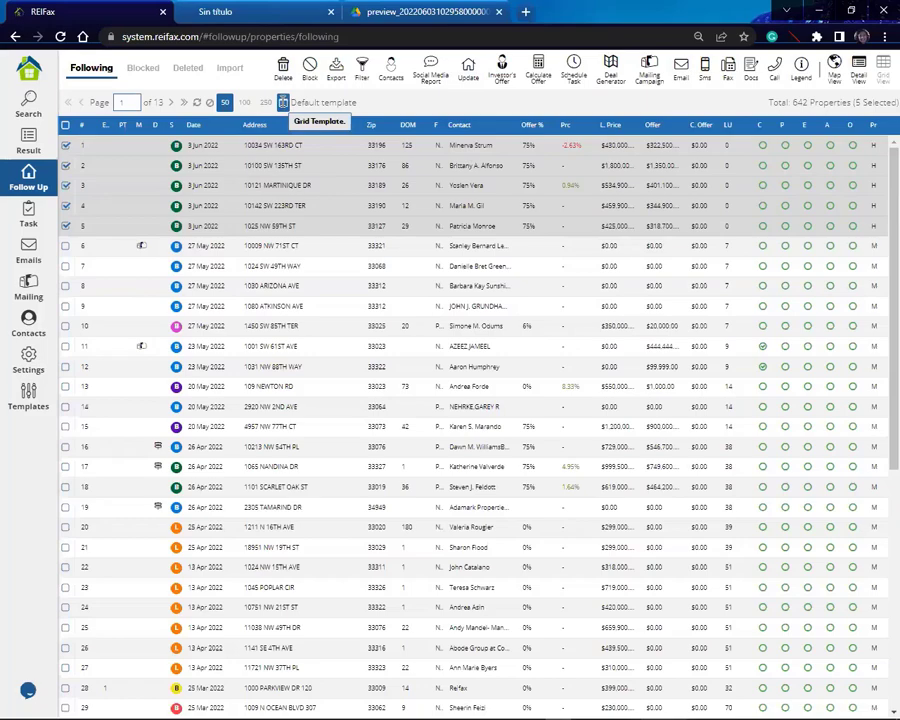
# Apply the Default Financial View grid template to the Follow Up list, and switch it to Default Status view
pyautogui.click(283, 103)
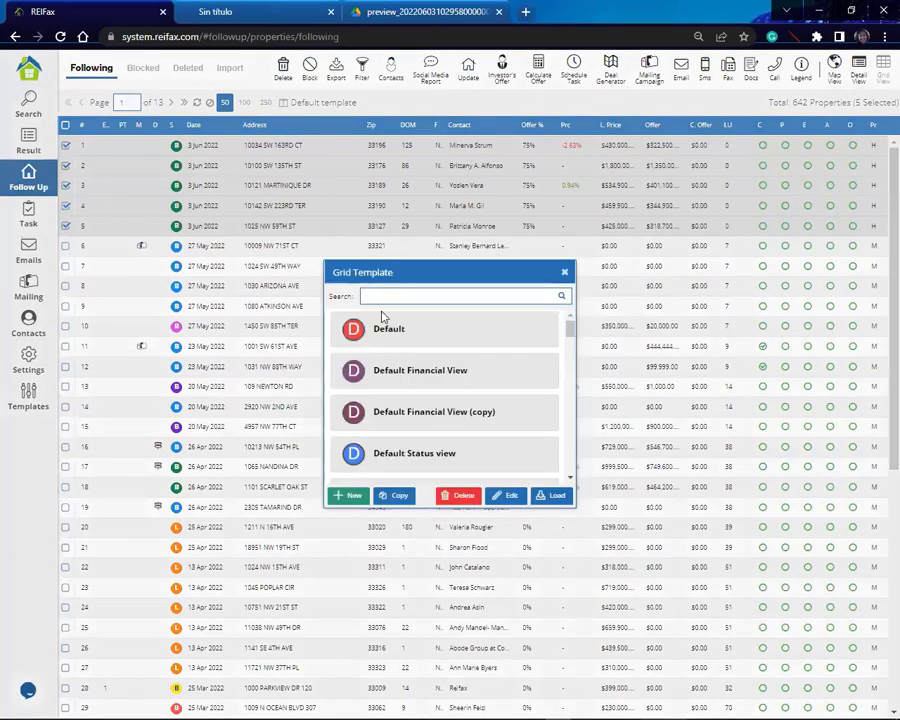
pyautogui.click(510, 363)
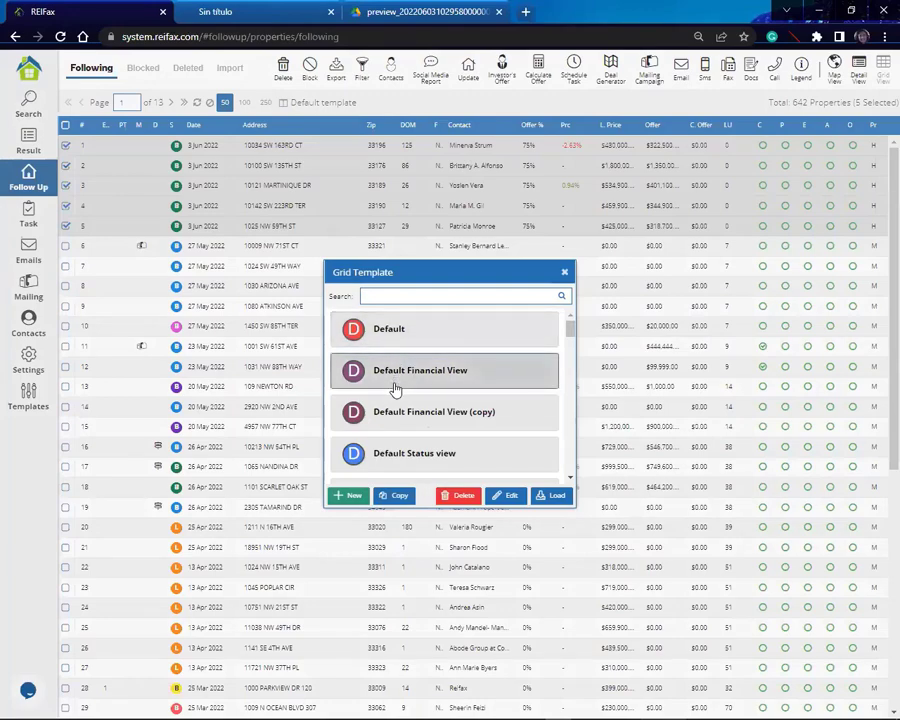
pyautogui.click(546, 337)
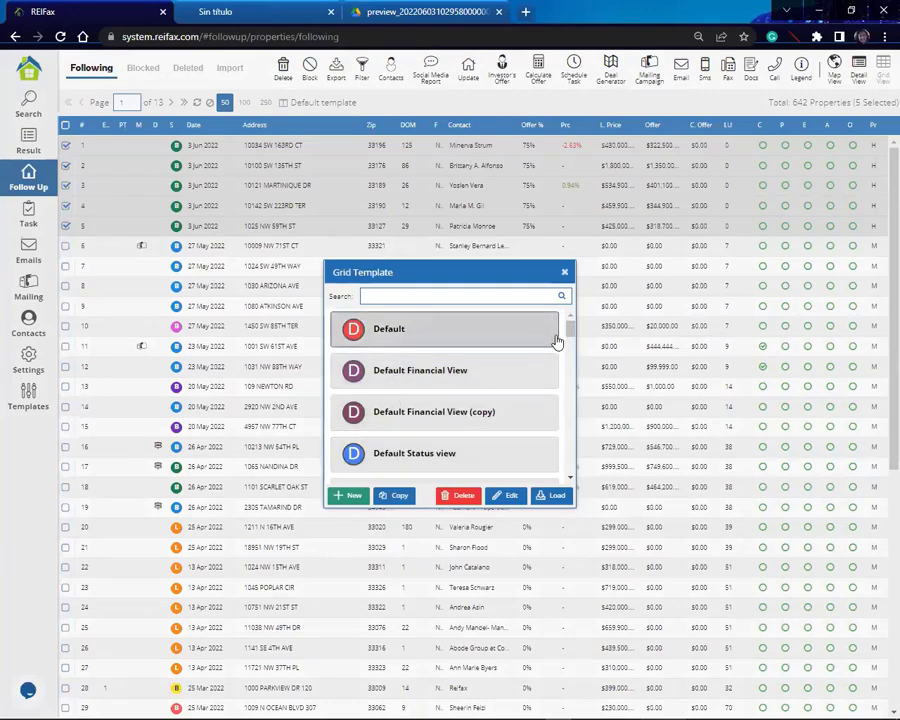
pyautogui.scroll(-1, 557, 342)
pyautogui.moveTo(566, 342); pyautogui.dragTo(568, 346)
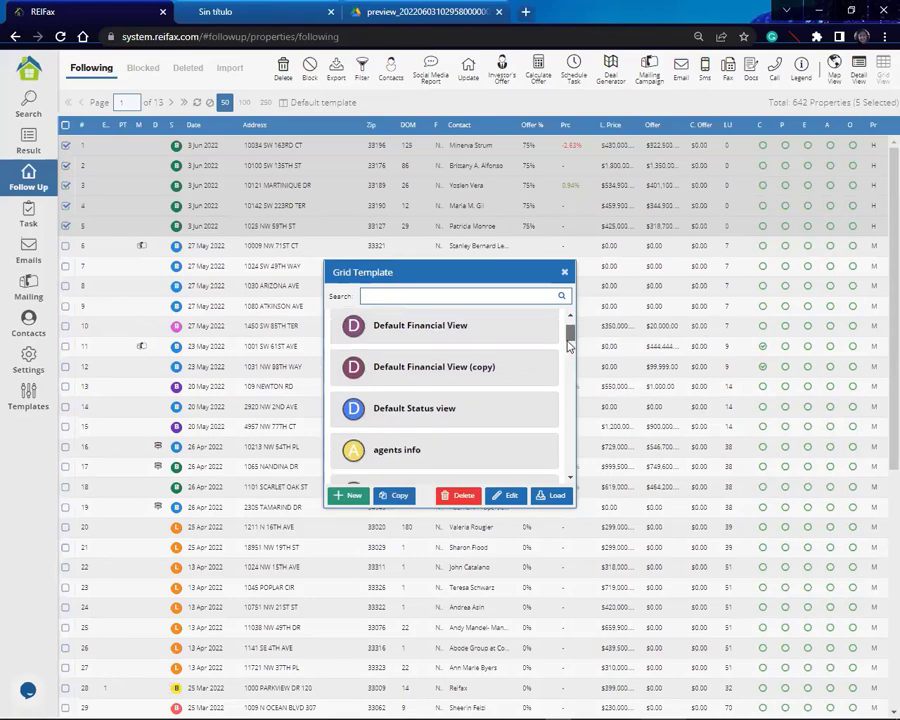
pyautogui.scroll(1, 567, 345)
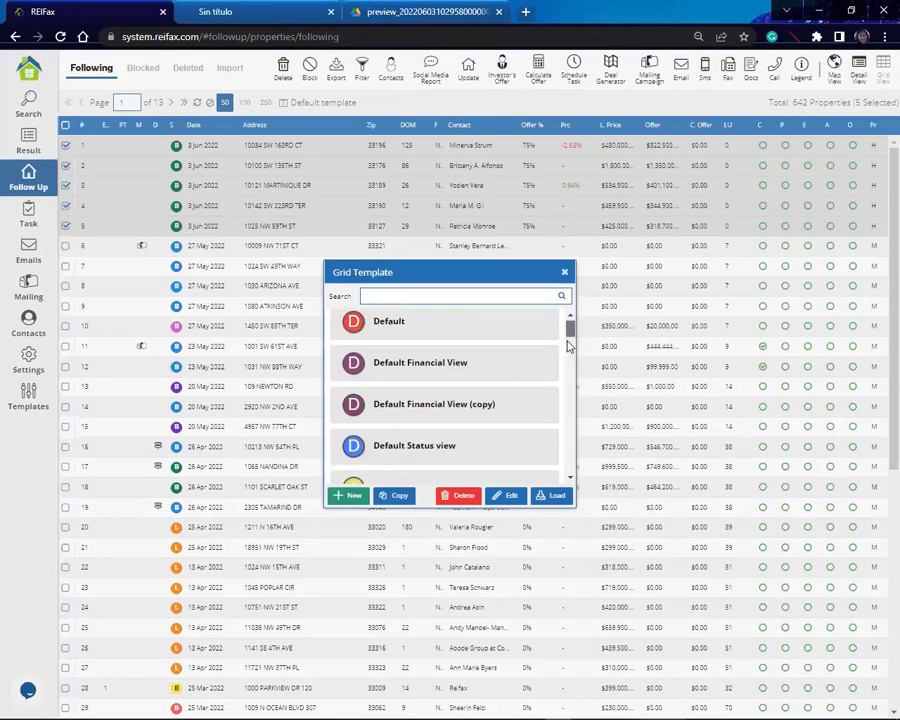
pyautogui.moveTo(568, 345)
pyautogui.mouseDown()
pyautogui.moveTo(567, 357)
pyautogui.moveTo(560, 335)
pyautogui.mouseUp()
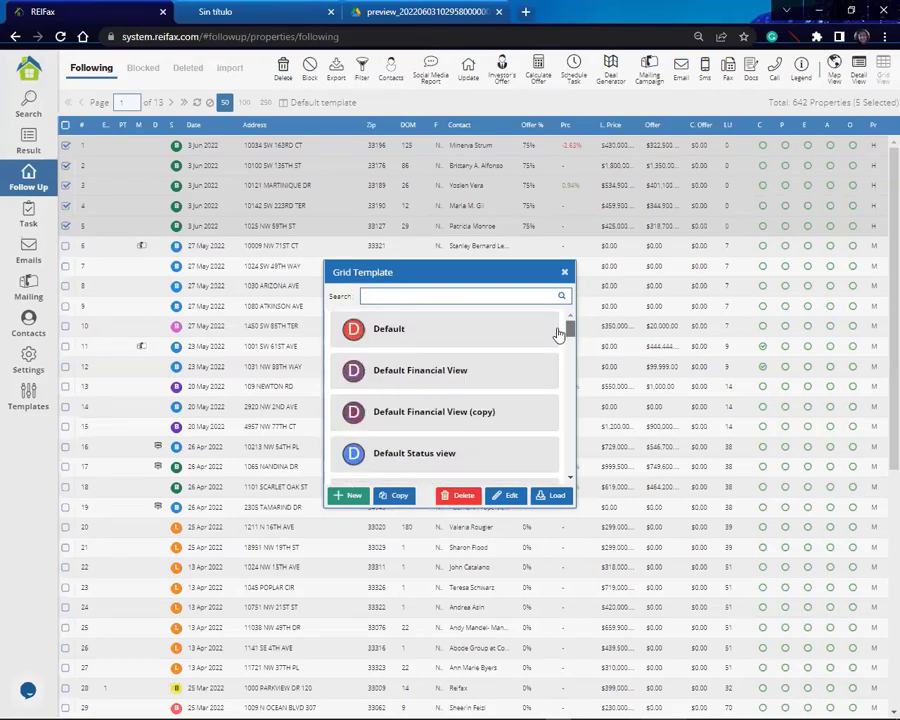
pyautogui.click(552, 335)
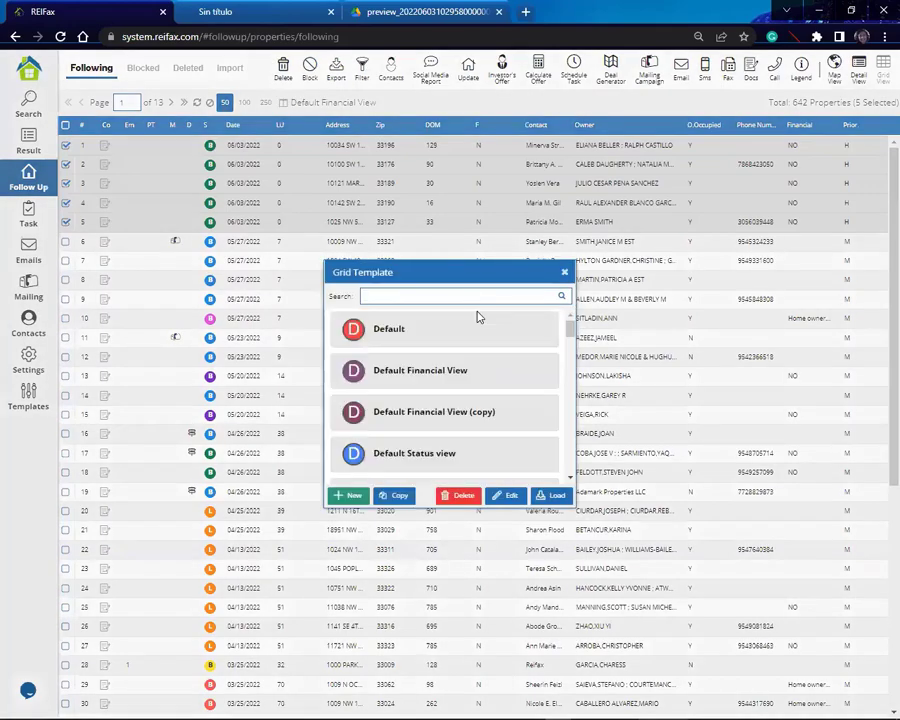
pyautogui.click(438, 460)
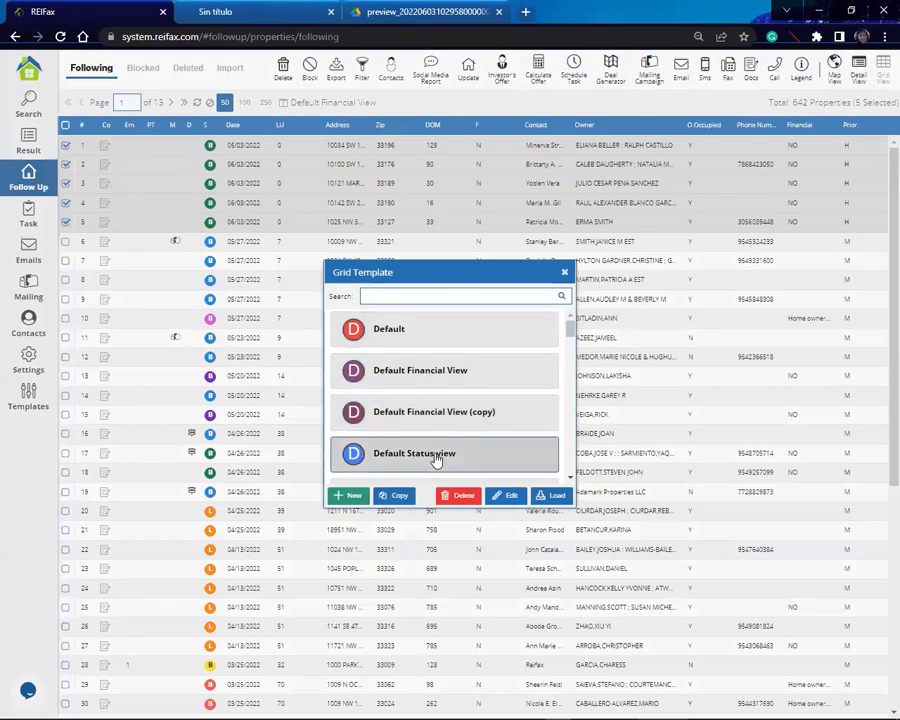
pyautogui.click(553, 495)
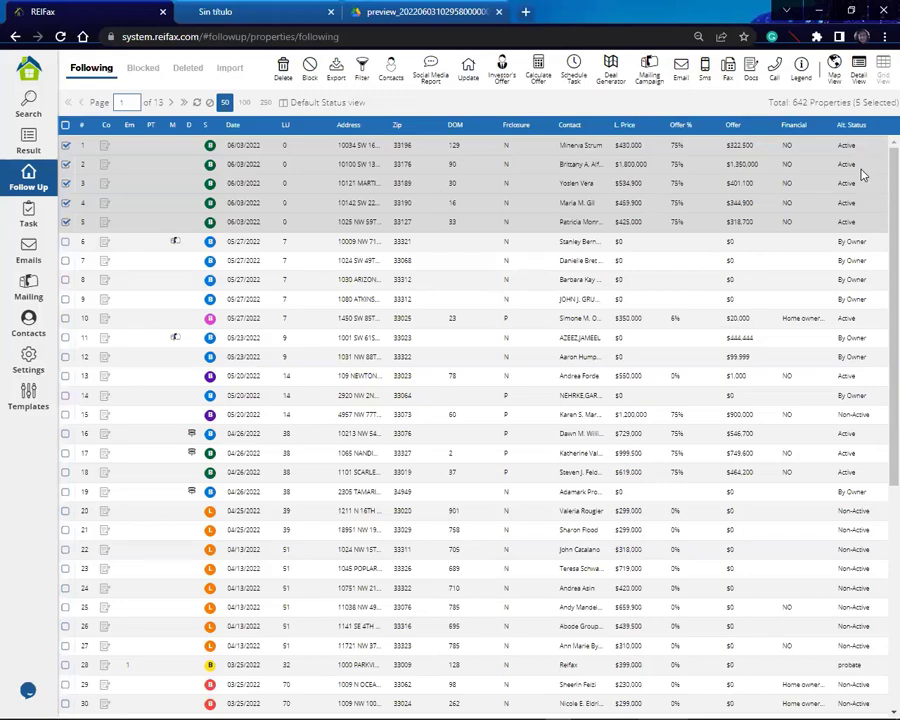
# Update the Alt. Status of the five selected properties to Backup Contract
pyautogui.click(66, 223)
pyautogui.click(469, 80)
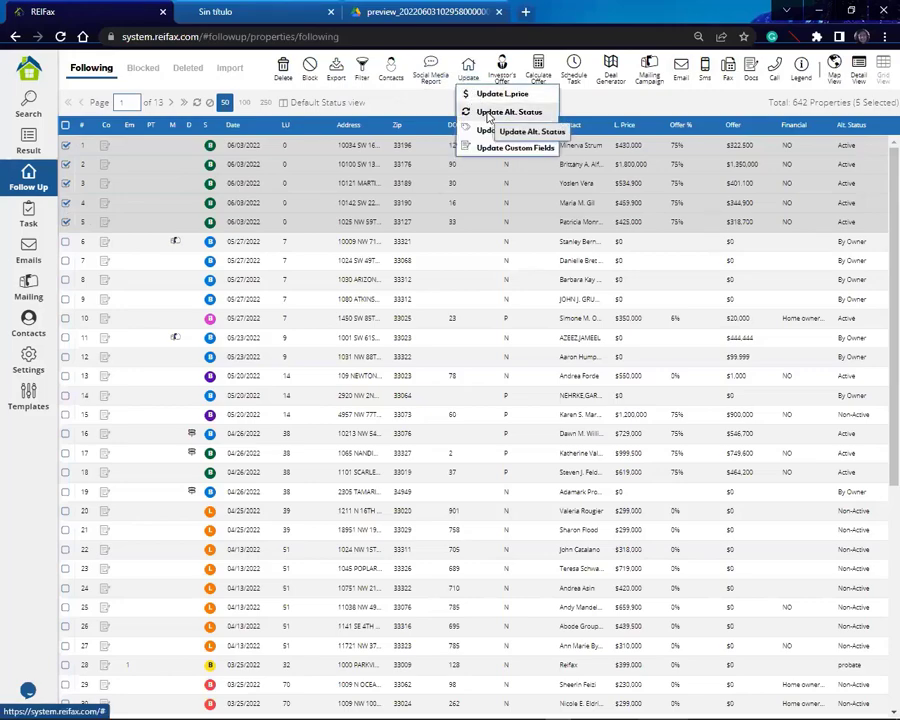
pyautogui.click(534, 384)
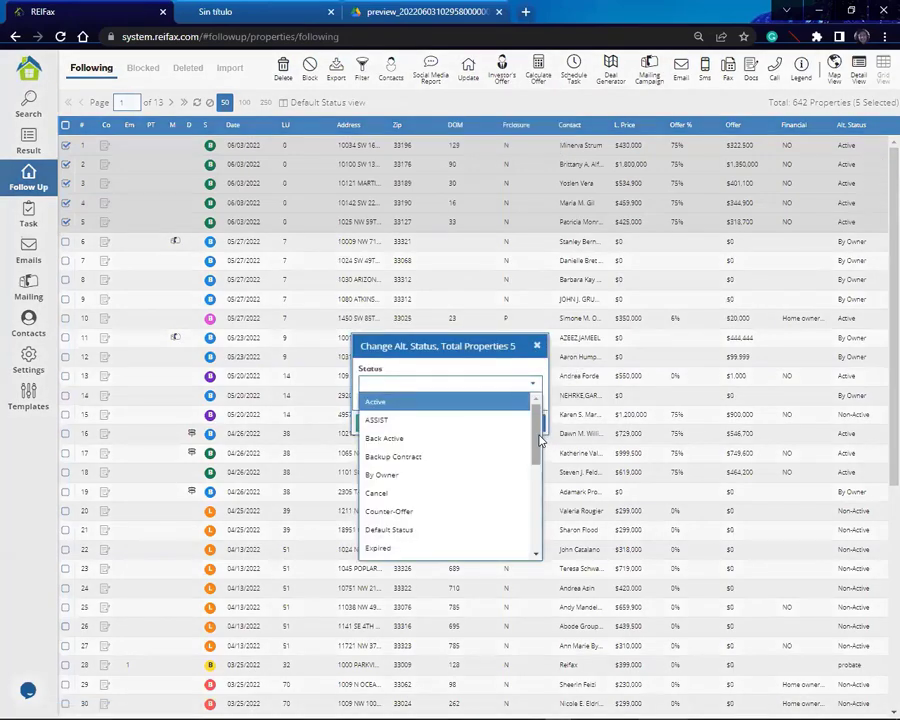
pyautogui.moveTo(539, 440); pyautogui.dragTo(539, 449)
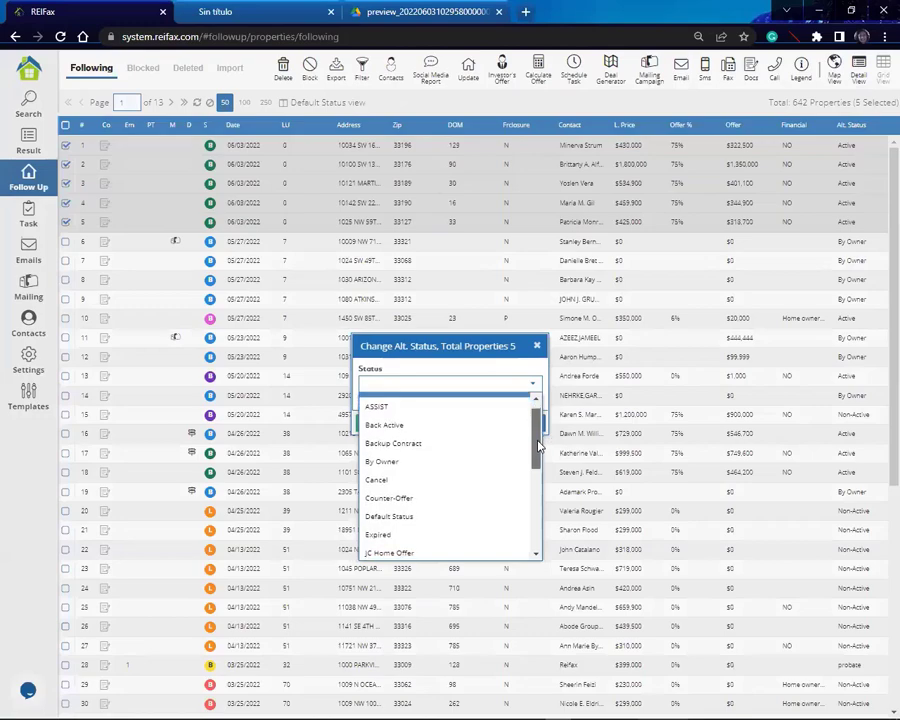
pyautogui.click(405, 447)
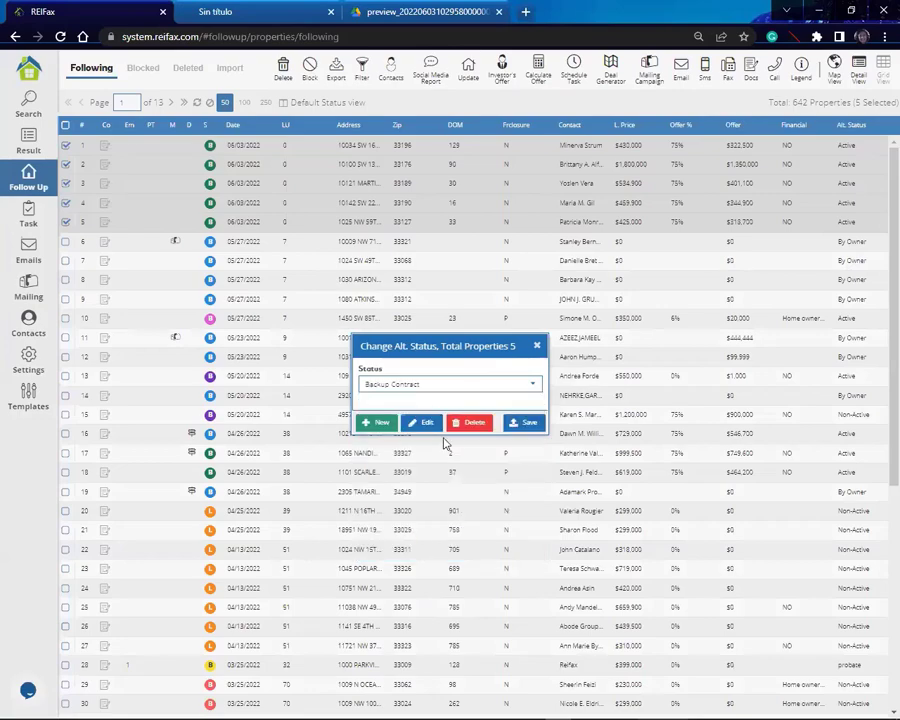
pyautogui.click(527, 426)
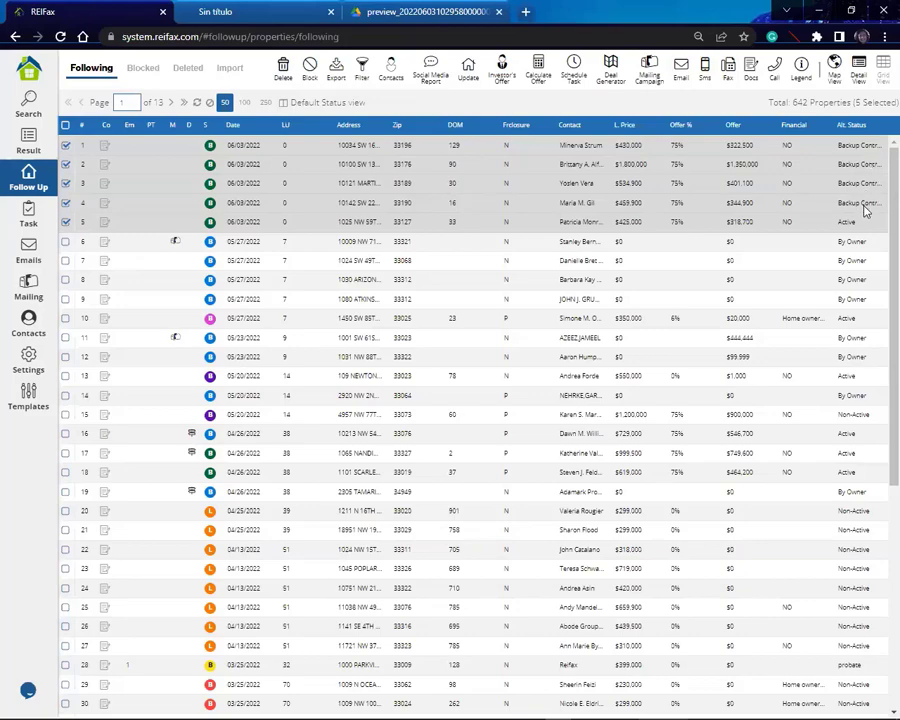
# Review all the statuses offered for changing the Alt. Status of the five selected properties
pyautogui.click(868, 241)
pyautogui.click(466, 78)
pyautogui.click(484, 112)
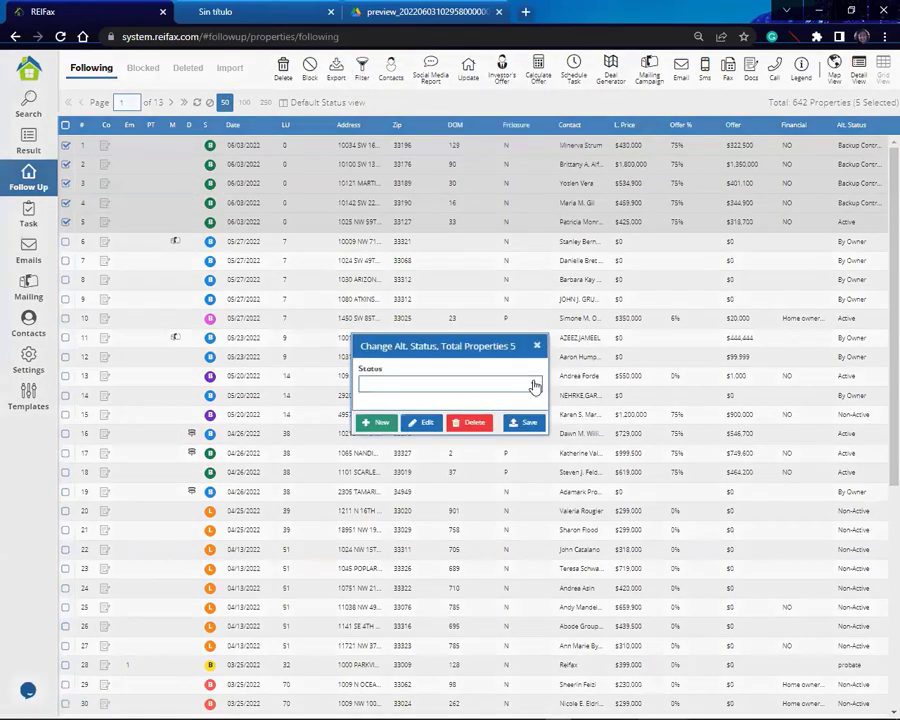
pyautogui.click(535, 386)
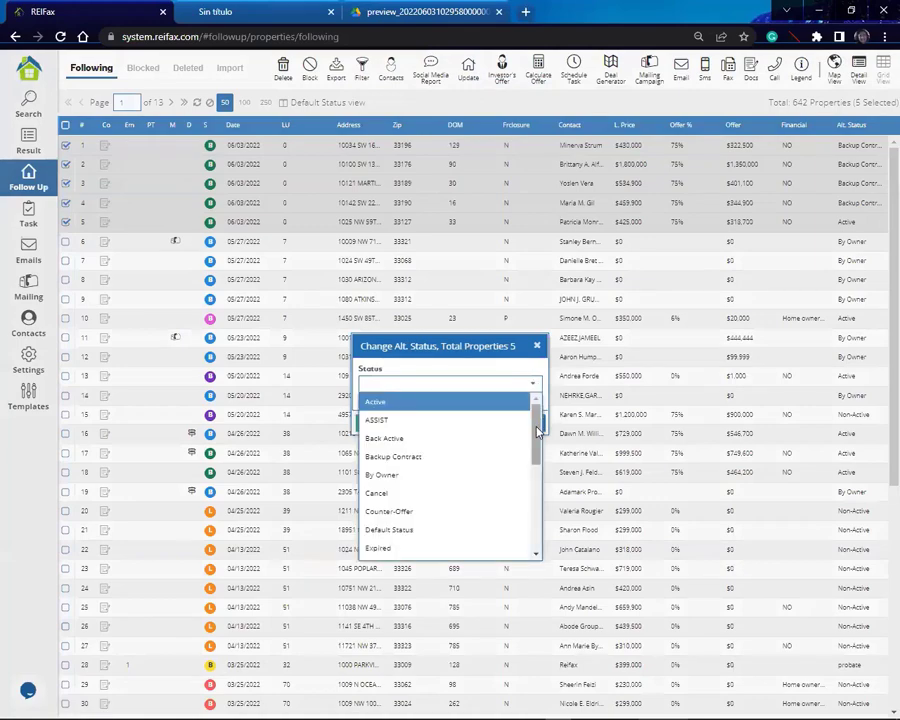
pyautogui.moveTo(537, 437); pyautogui.dragTo(534, 526)
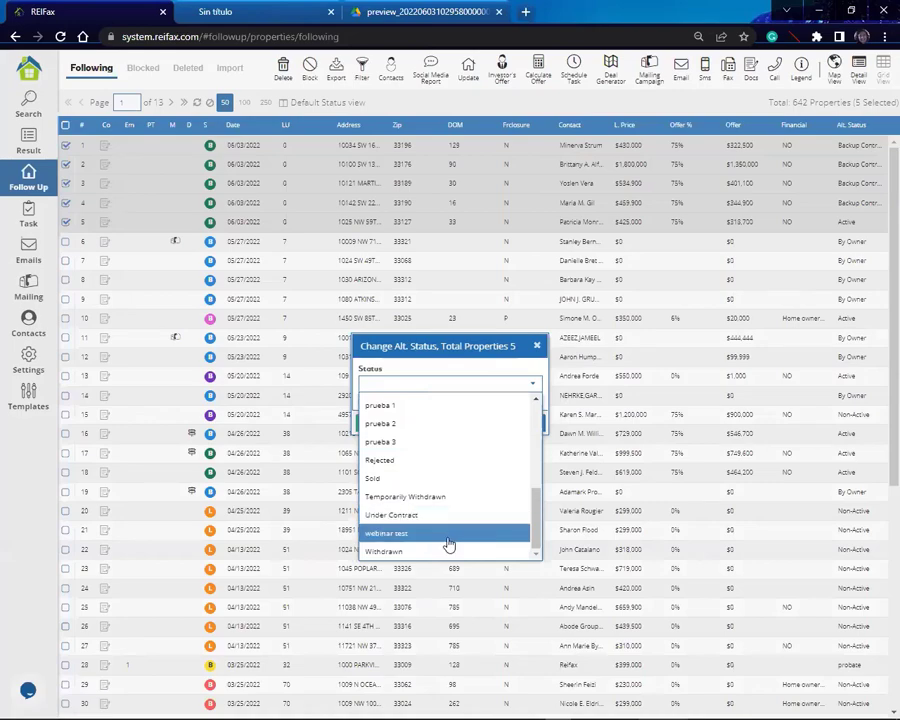
pyautogui.click(486, 370)
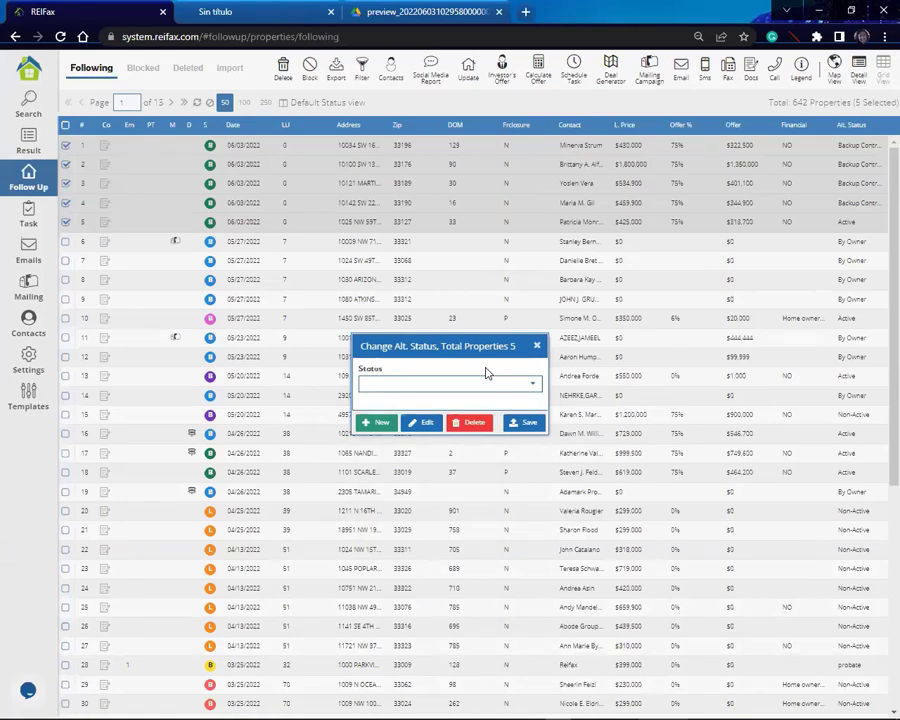
# Create a new Alt. Status named New New New and check for it among the available statuses
pyautogui.click(377, 423)
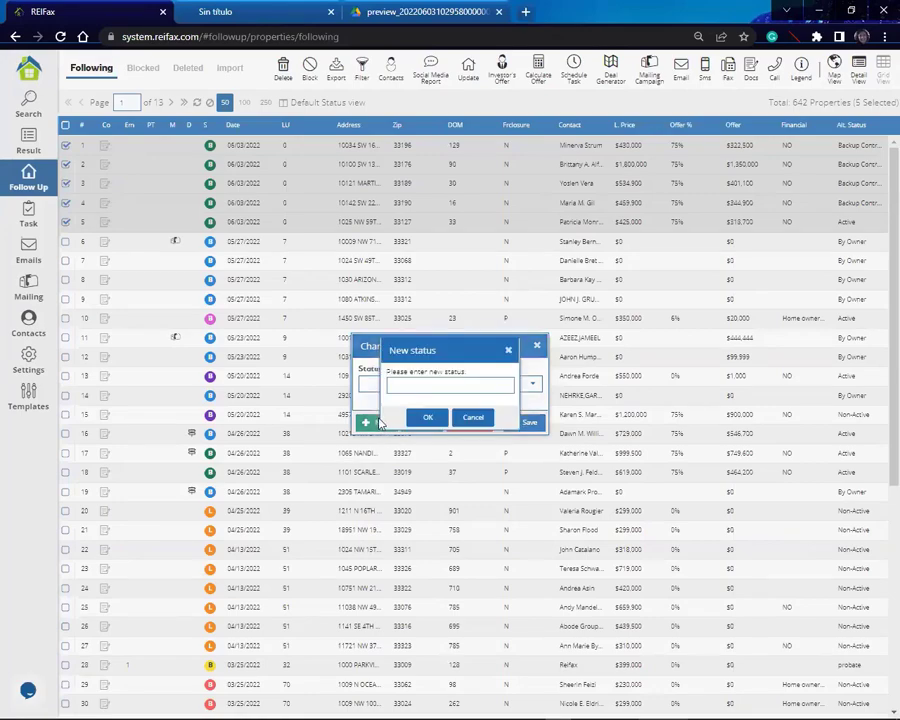
pyautogui.click(427, 383)
pyautogui.write('New New New')
pyautogui.click(438, 420)
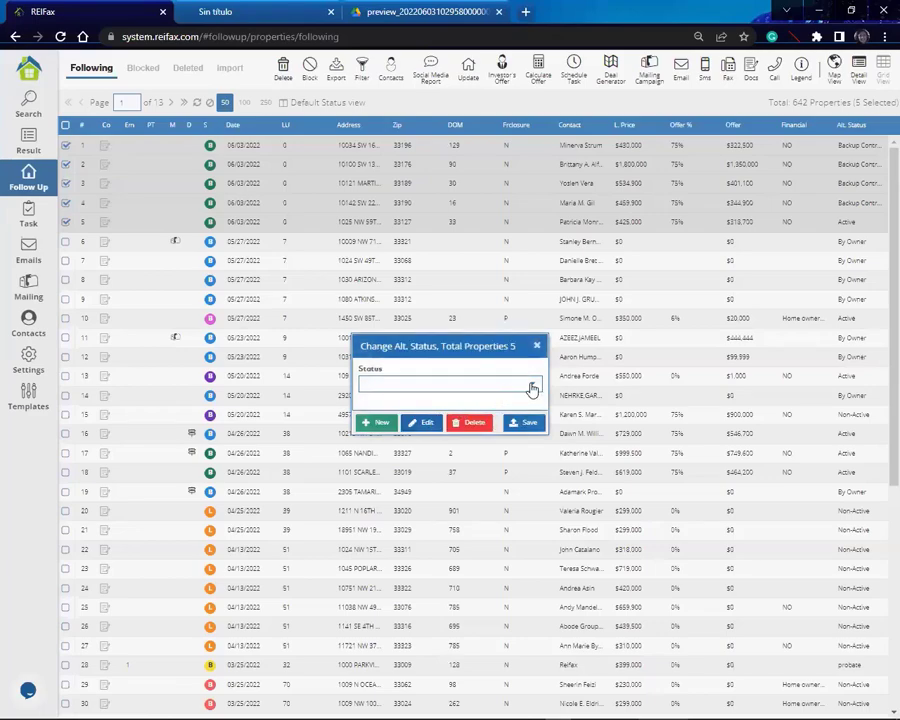
pyautogui.click(532, 388)
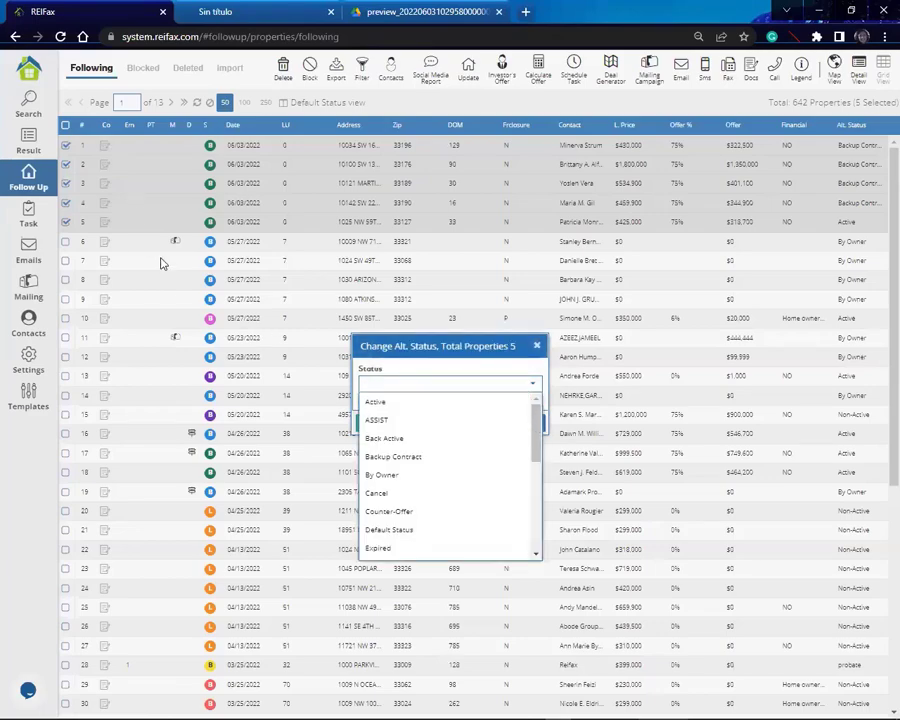
pyautogui.scroll(-1, 536, 447)
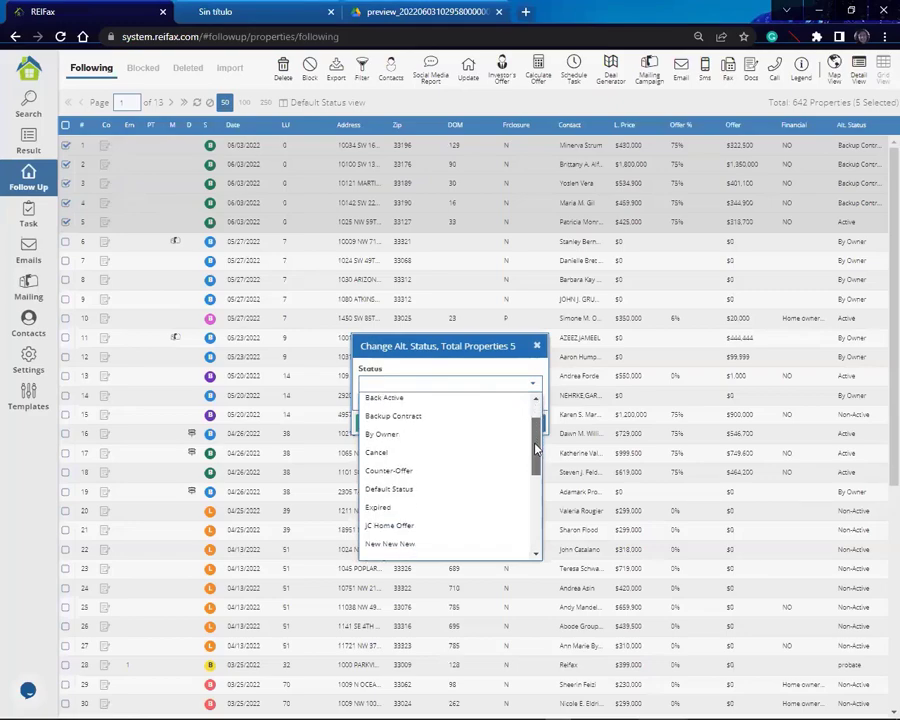
pyautogui.moveTo(535, 449); pyautogui.dragTo(536, 408)
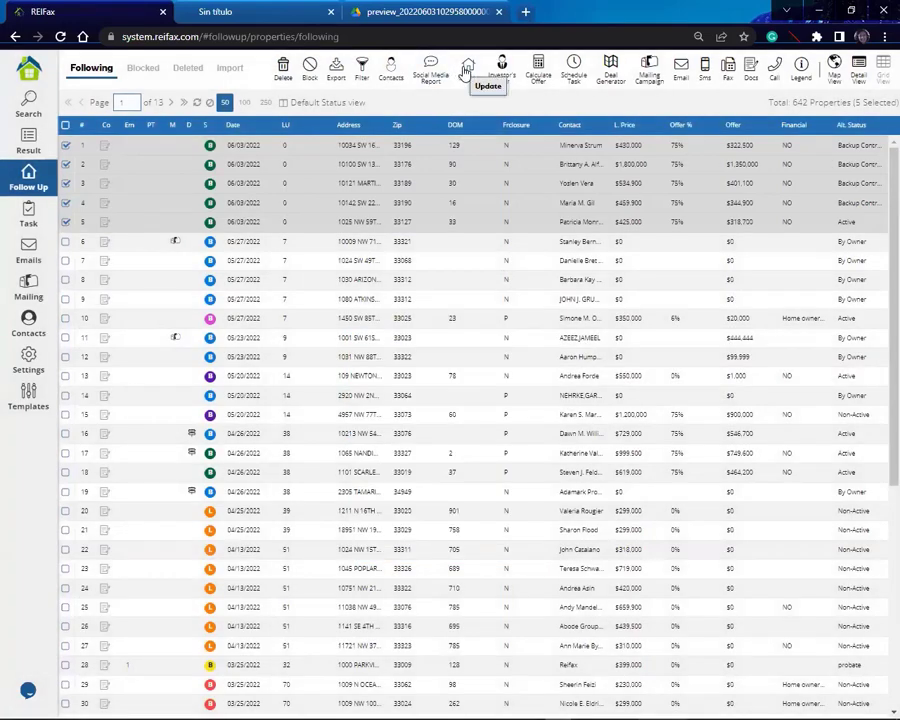
# Change the Alt. Status of the five selected properties to New New New
pyautogui.click(467, 71)
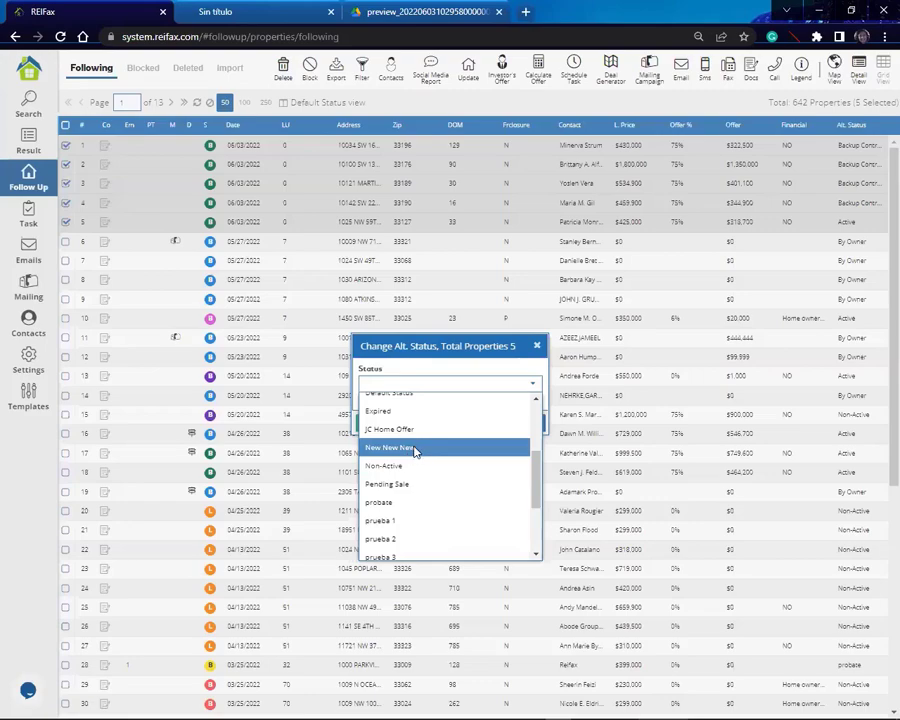
pyautogui.click(415, 448)
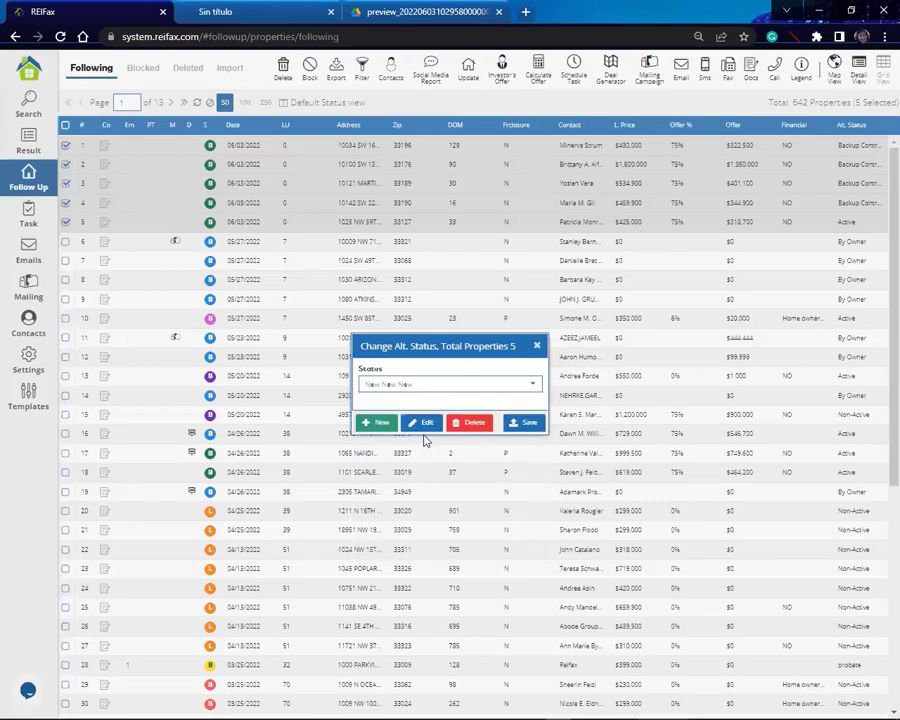
pyautogui.click(524, 423)
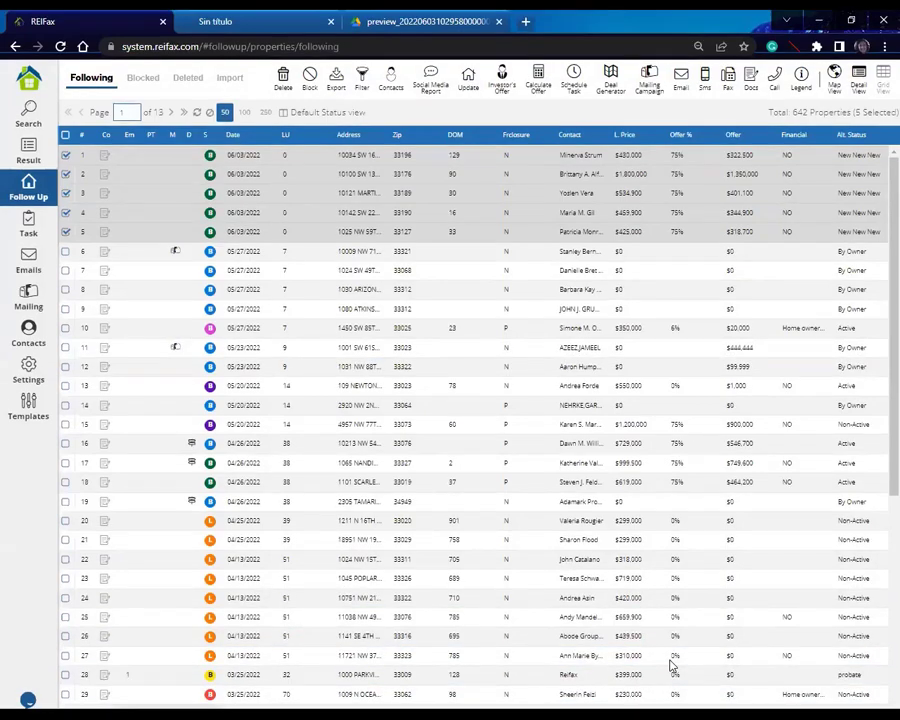
pyautogui.click(746, 481)
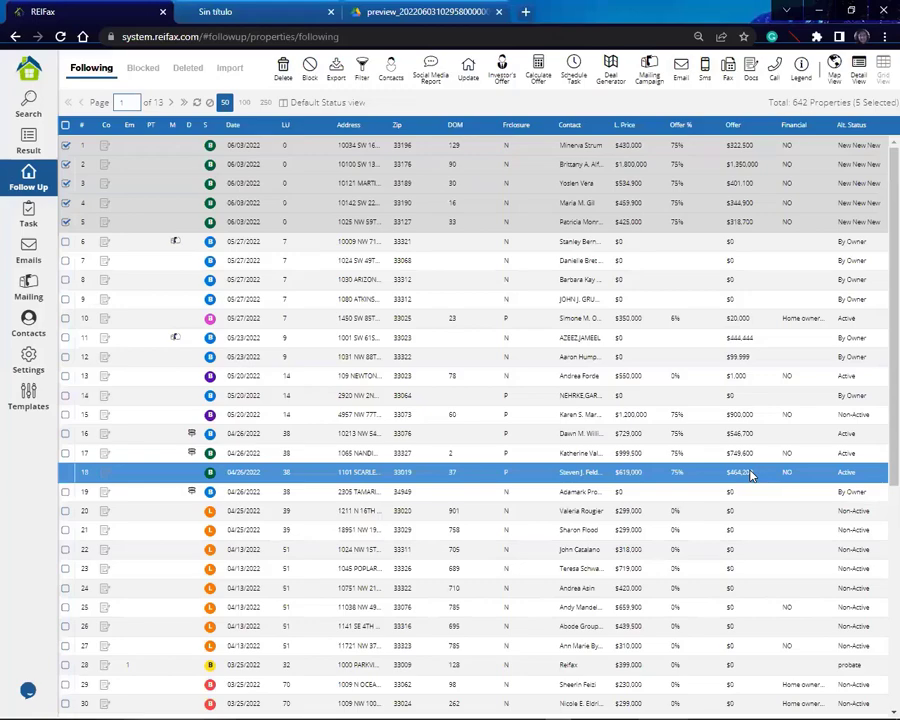
pyautogui.click(879, 272)
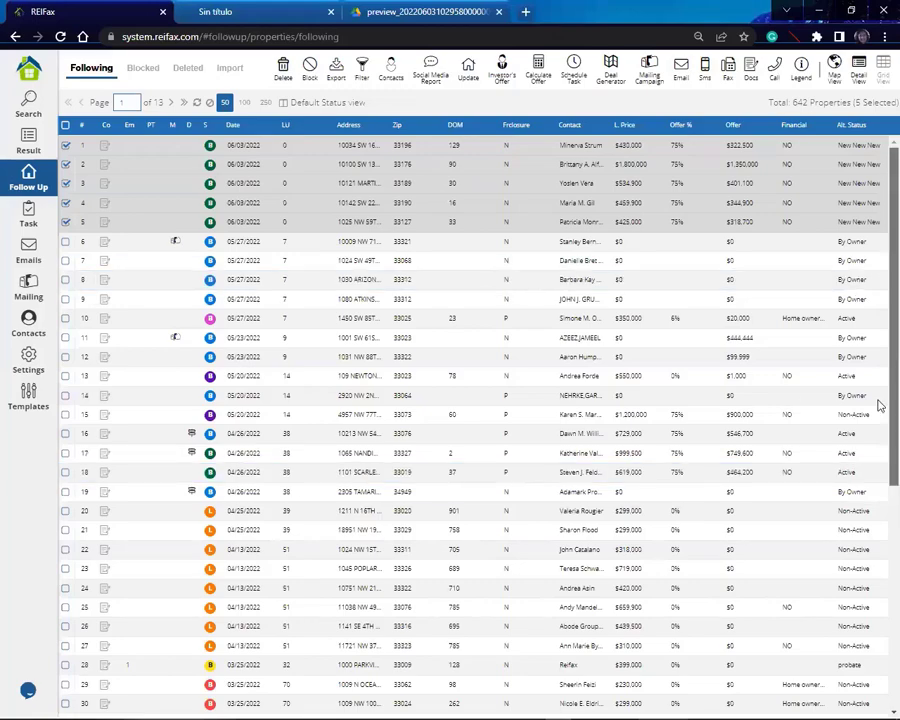
pyautogui.scroll(-5, 878, 404)
pyautogui.scroll(5, 878, 490)
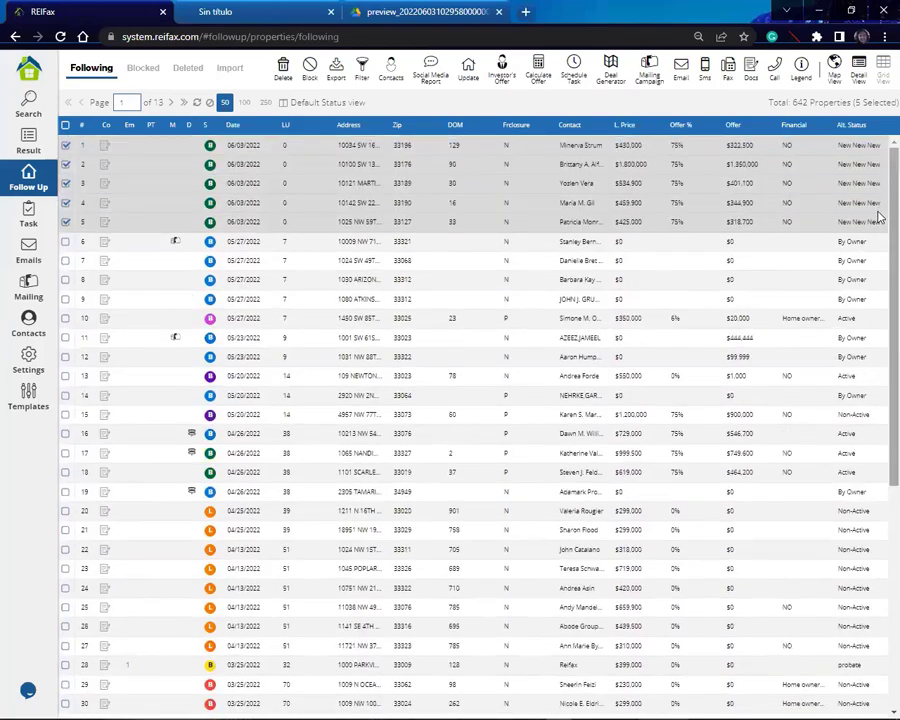
pyautogui.click(878, 281)
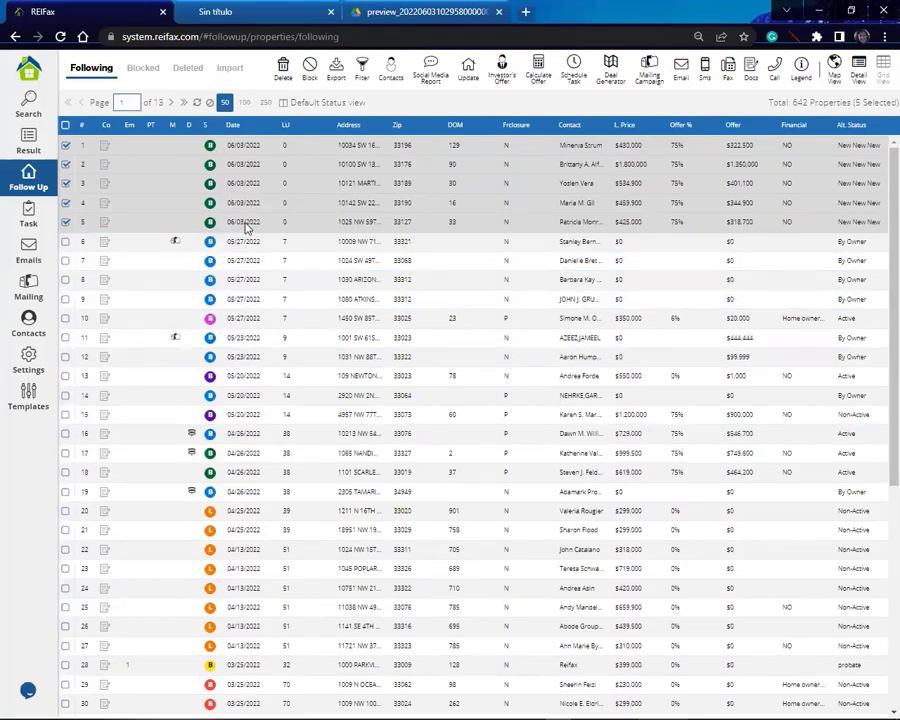
pyautogui.click(27, 148)
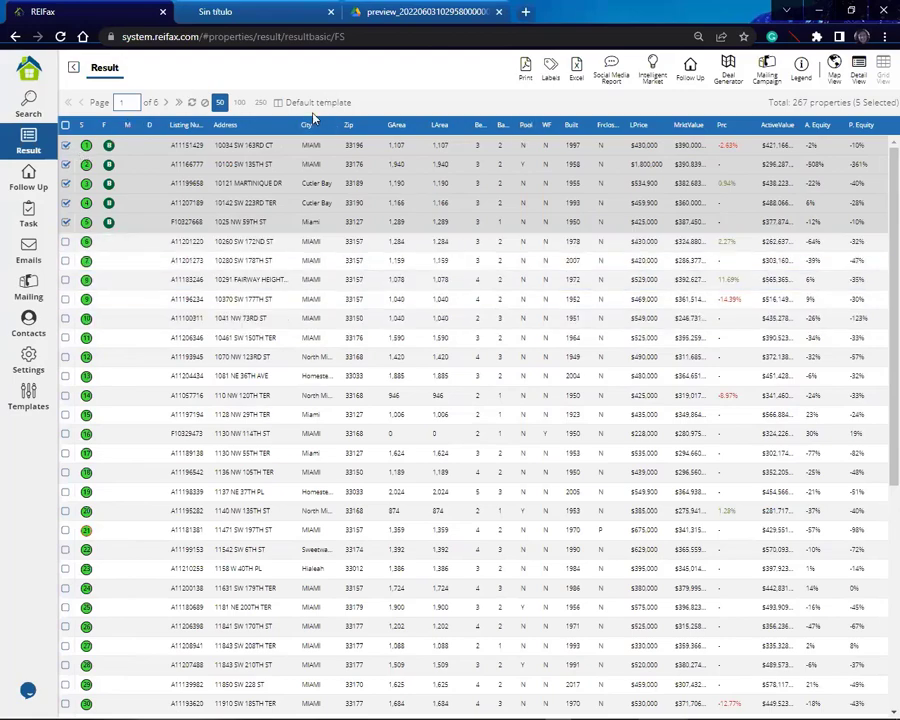
pyautogui.click(29, 185)
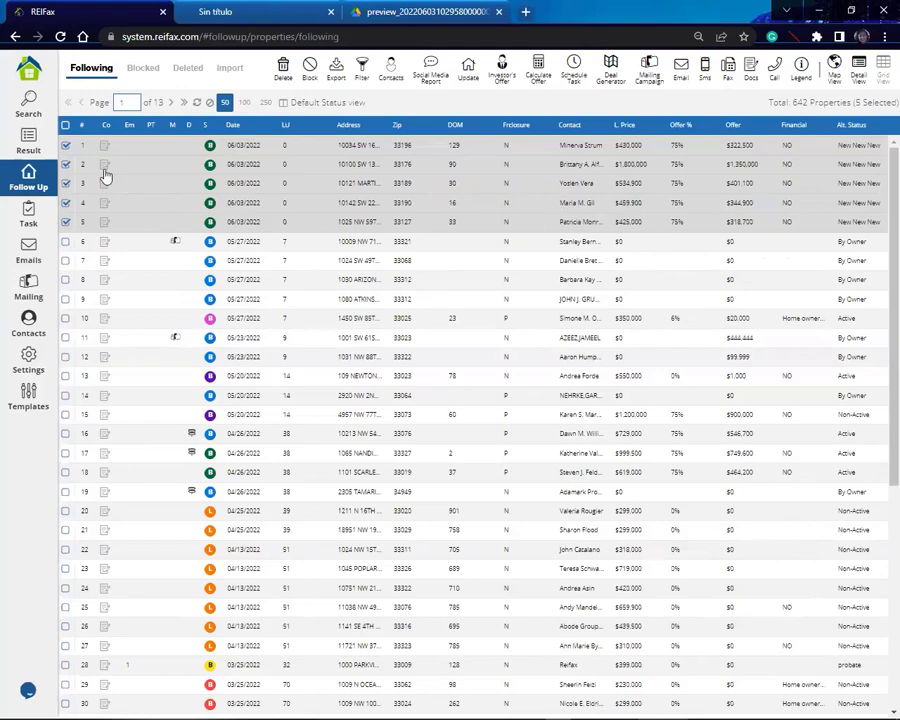
# Apply the Foreclosed Not for Sale grid template to the Follow Up list
pyautogui.click(65, 124)
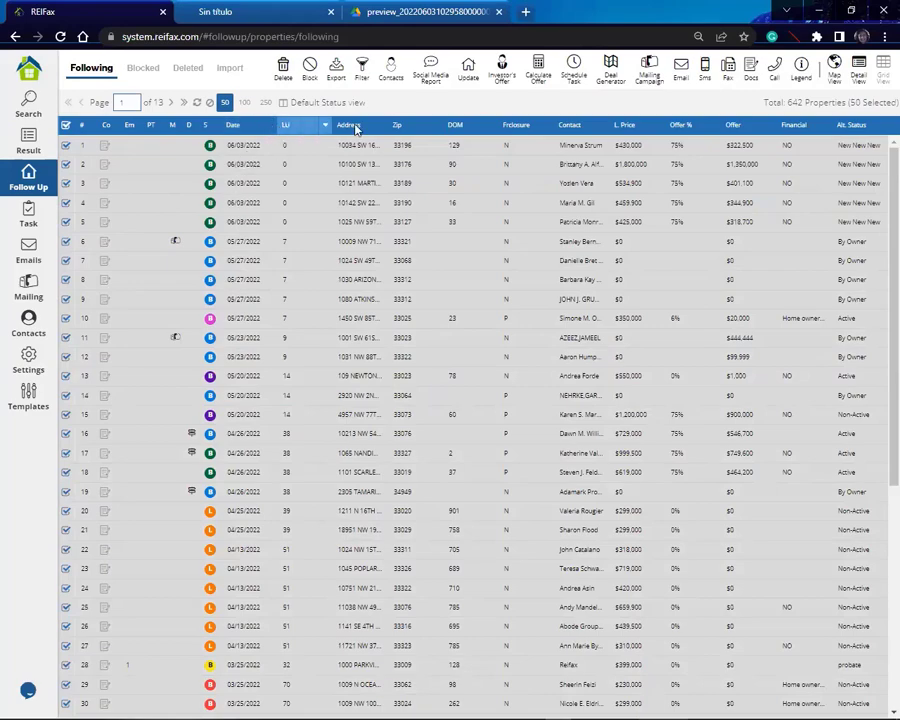
pyautogui.click(284, 105)
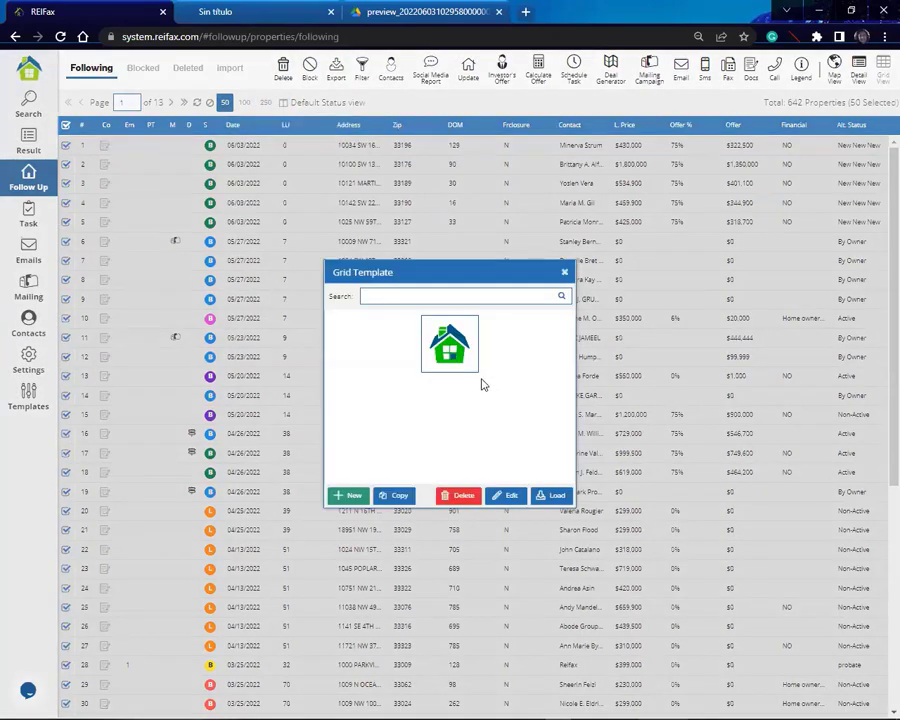
pyautogui.scroll(-5, 547, 343)
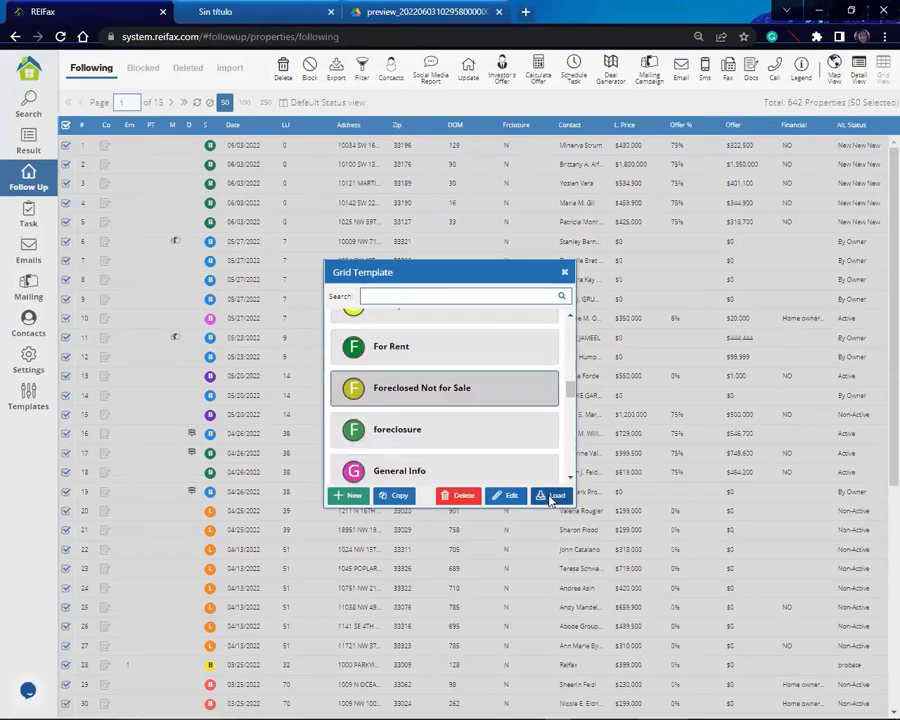
pyautogui.doubleClick(538, 380)
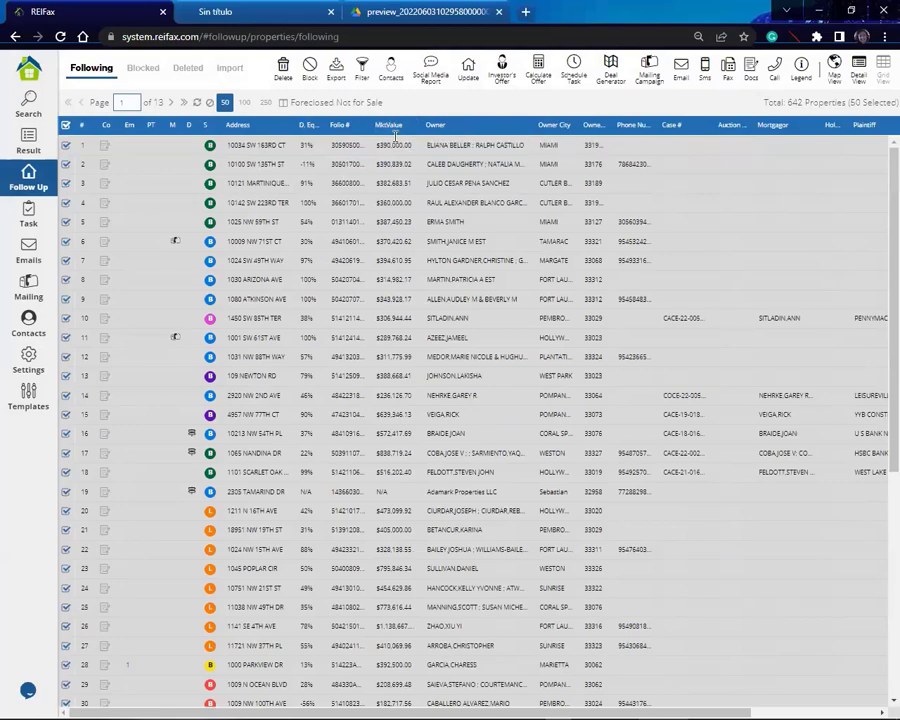
# Select only the first ten properties in the Follow Up list and export them to an Excel file
pyautogui.click(66, 126)
pyautogui.click(66, 146)
pyautogui.click(66, 165)
pyautogui.click(66, 184)
pyautogui.click(66, 203)
pyautogui.click(66, 223)
pyautogui.click(66, 242)
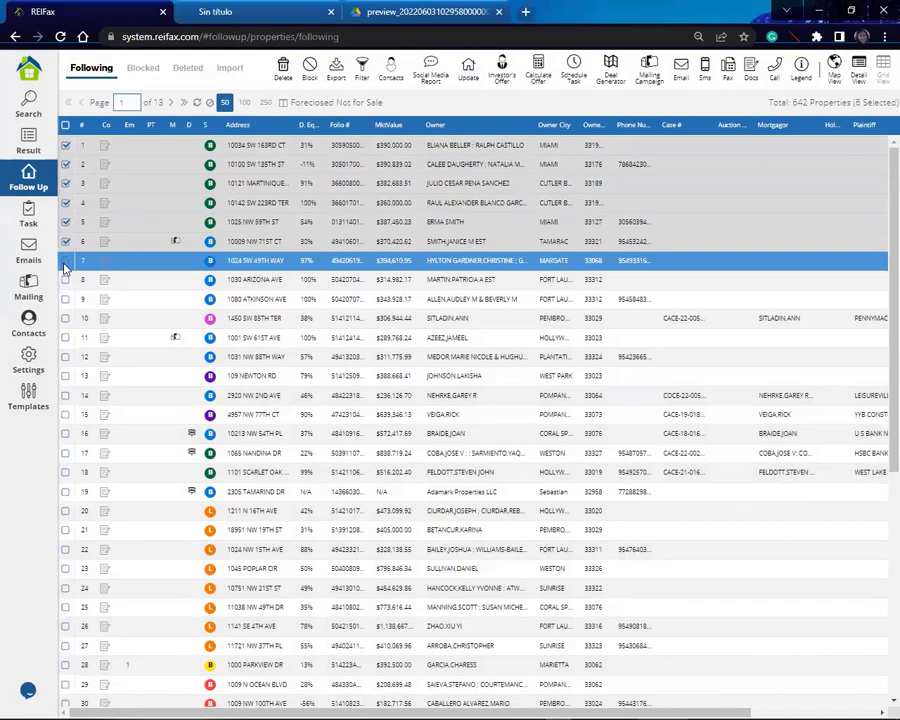
pyautogui.click(66, 261)
pyautogui.click(66, 280)
pyautogui.click(66, 299)
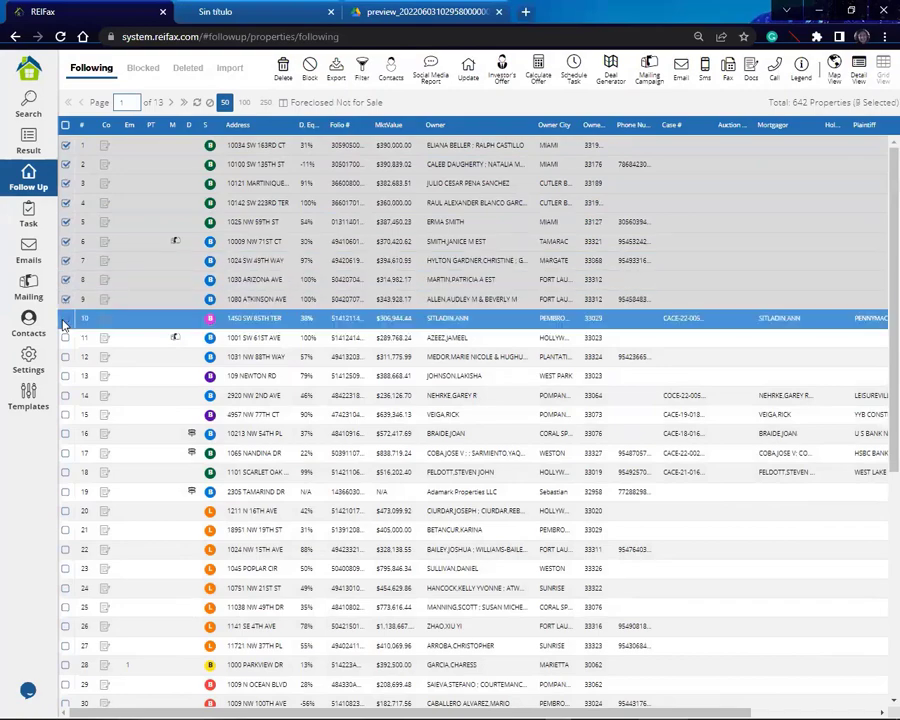
pyautogui.click(65, 318)
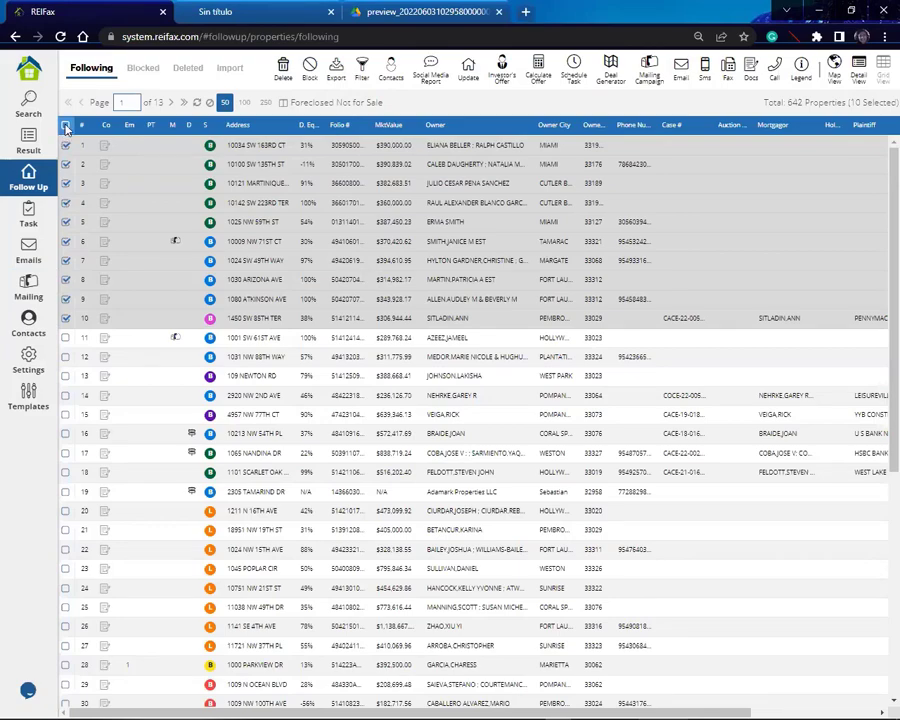
pyautogui.click(337, 68)
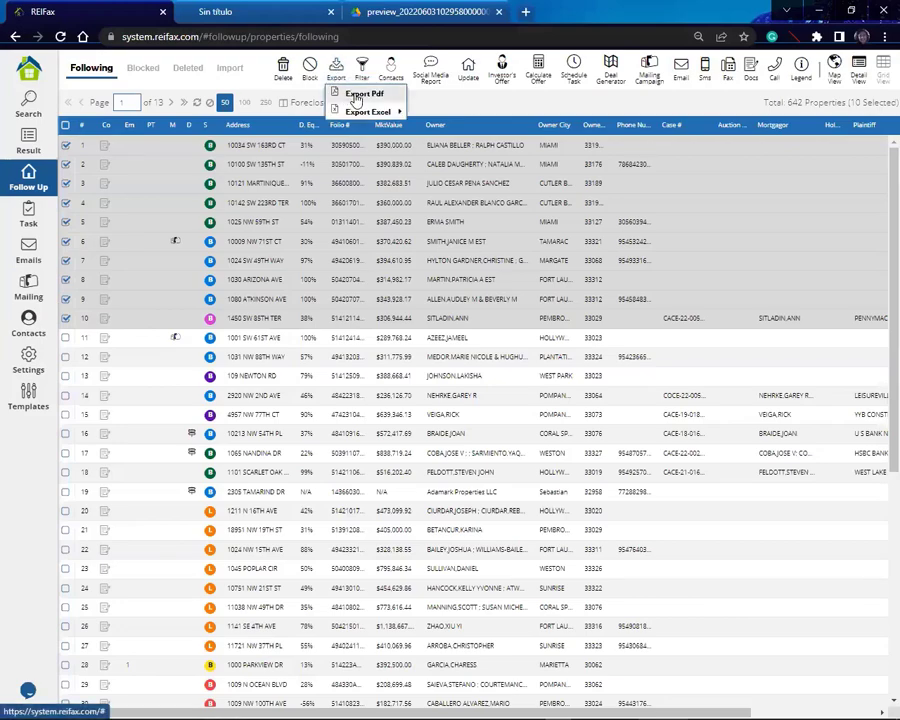
pyautogui.moveTo(410, 121)
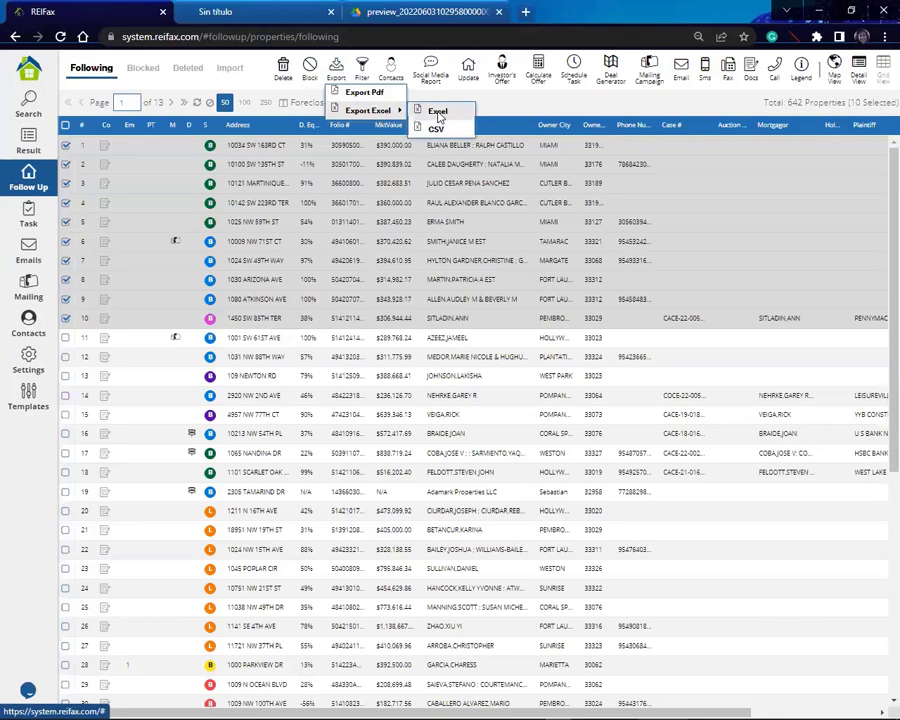
pyautogui.click(438, 112)
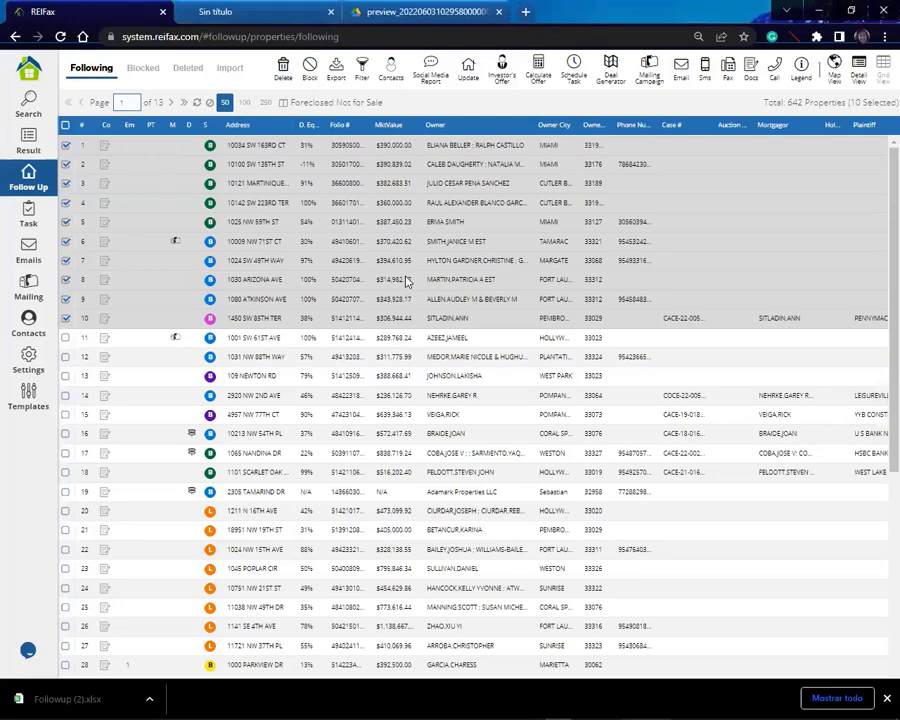
# Delete the ten selected properties from the Follow Up list
pyautogui.click(286, 72)
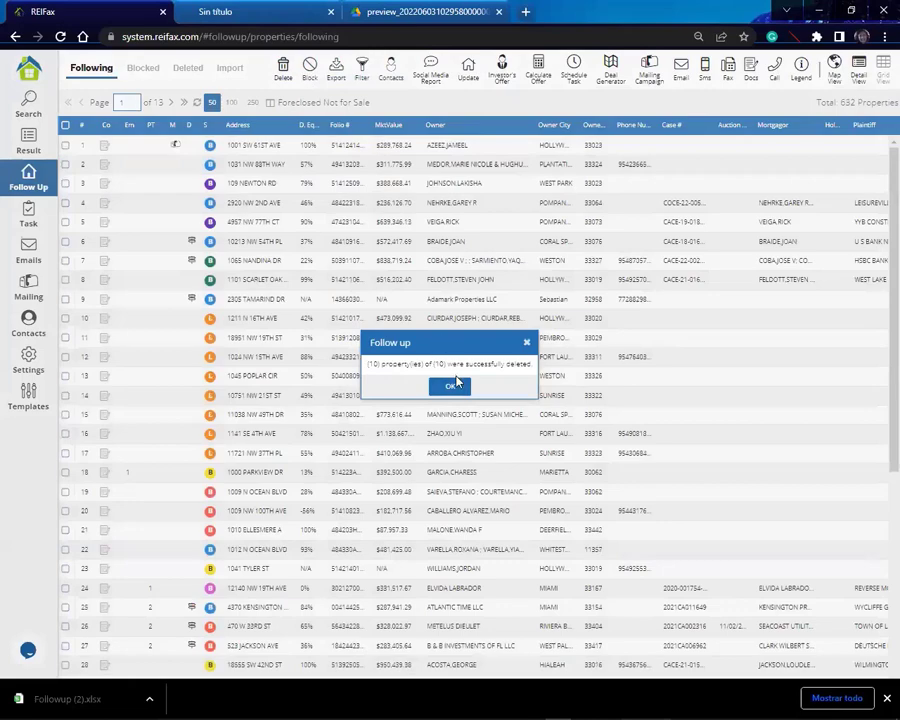
pyautogui.click(452, 387)
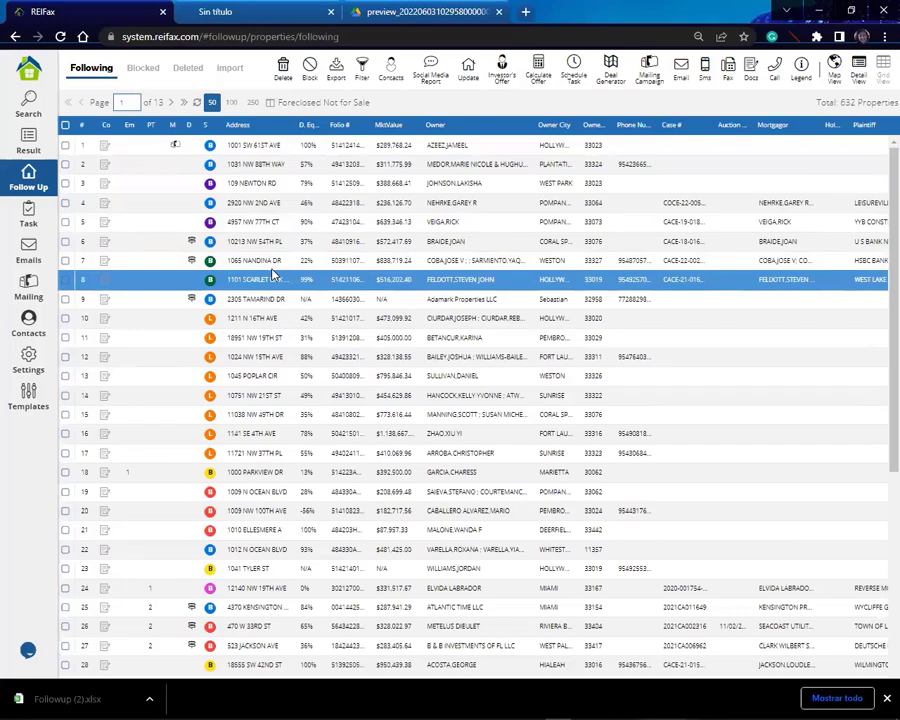
# Import the ten copied parcel IDs into Follow Up with state Florida and type Buying, and refresh the Following list
pyautogui.click(231, 70)
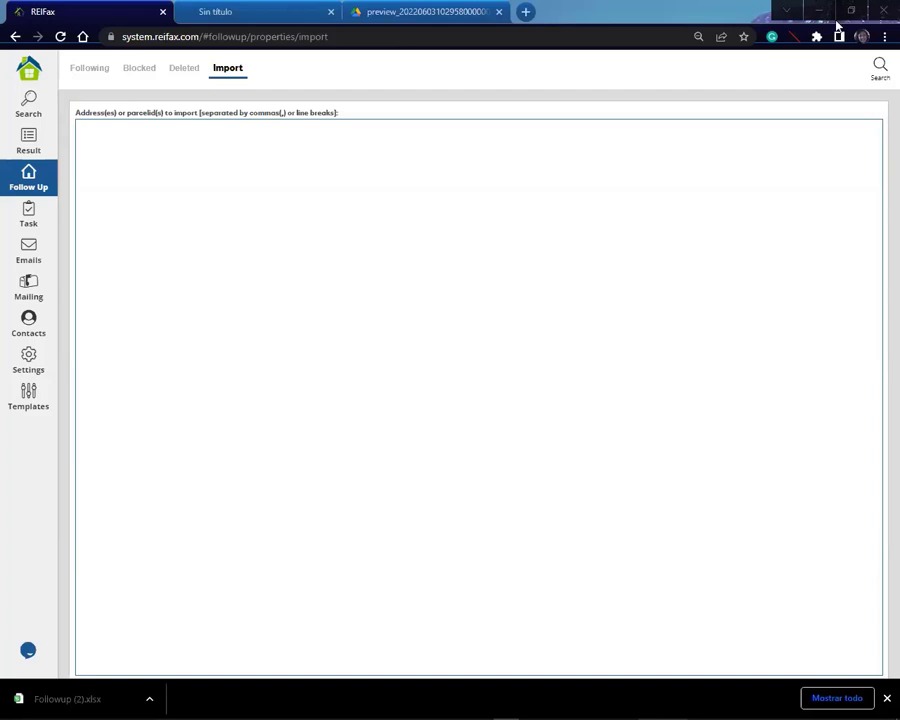
pyautogui.rightClick(157, 164)
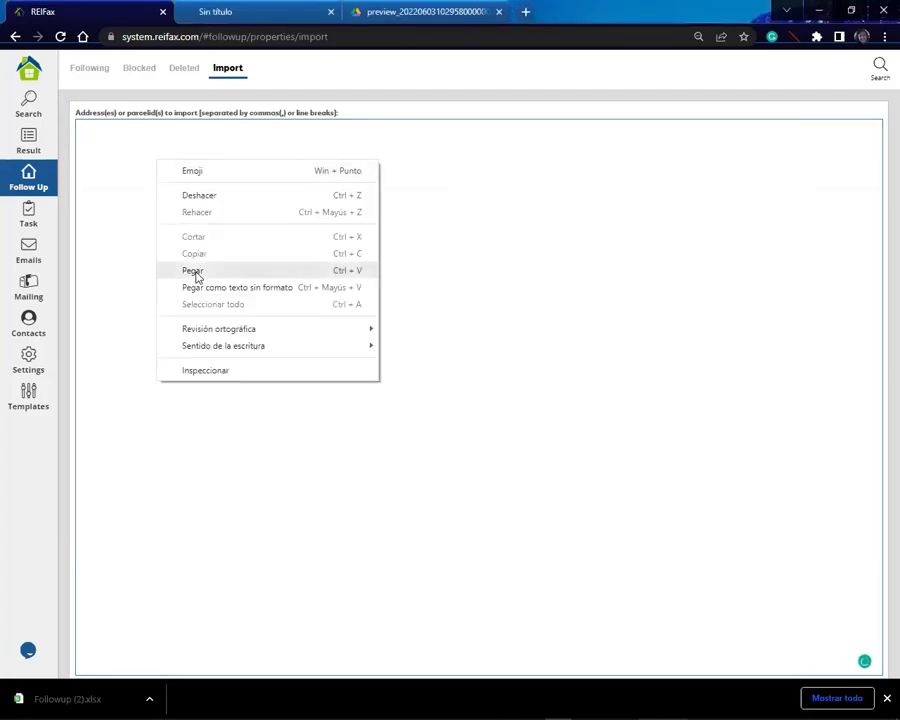
pyautogui.click(194, 271)
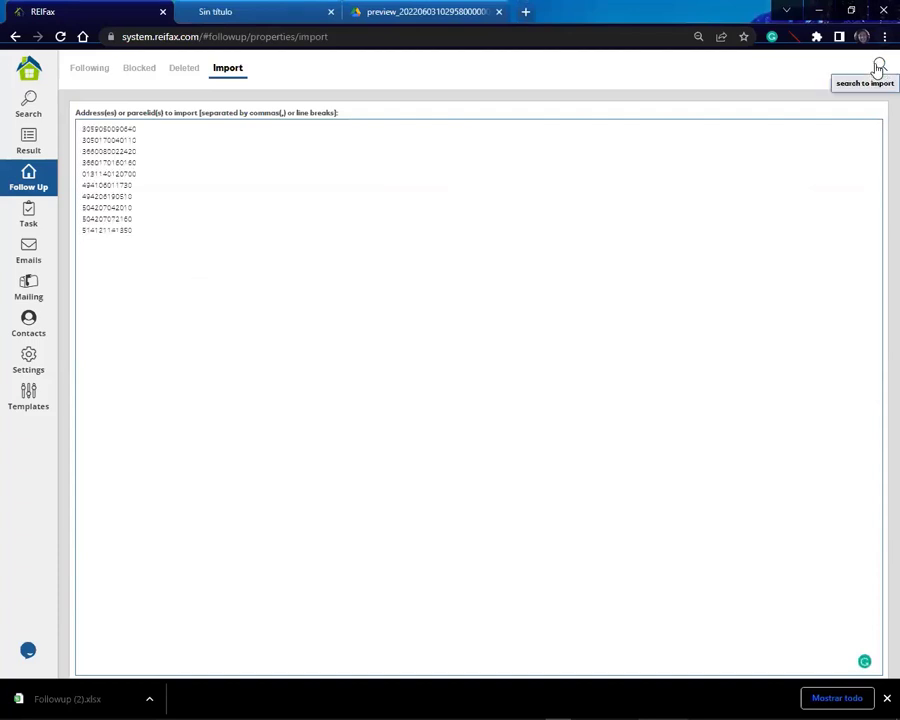
pyautogui.click(877, 66)
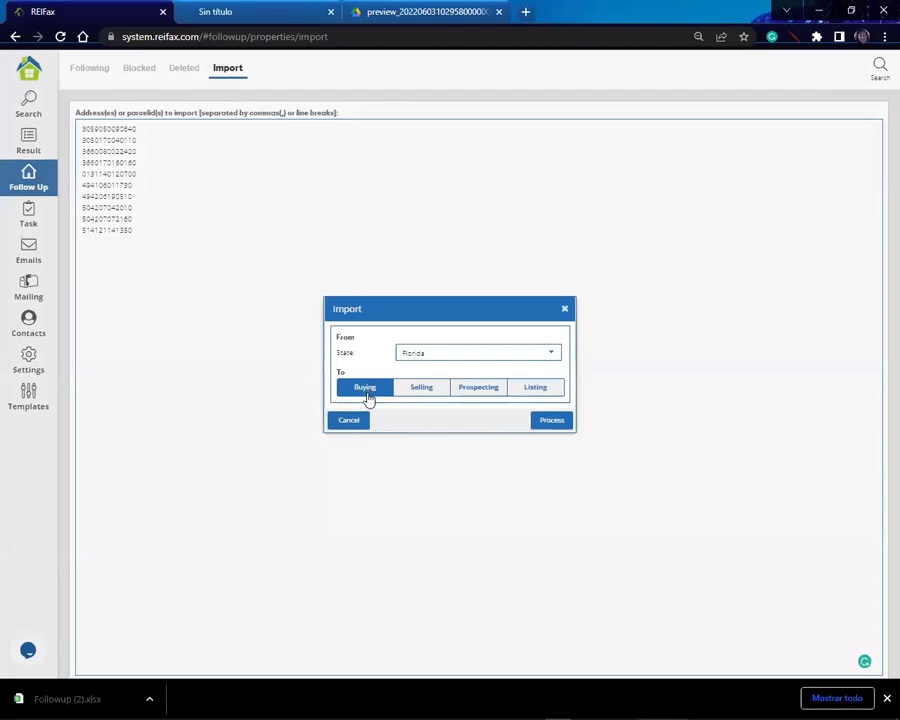
pyautogui.click(541, 421)
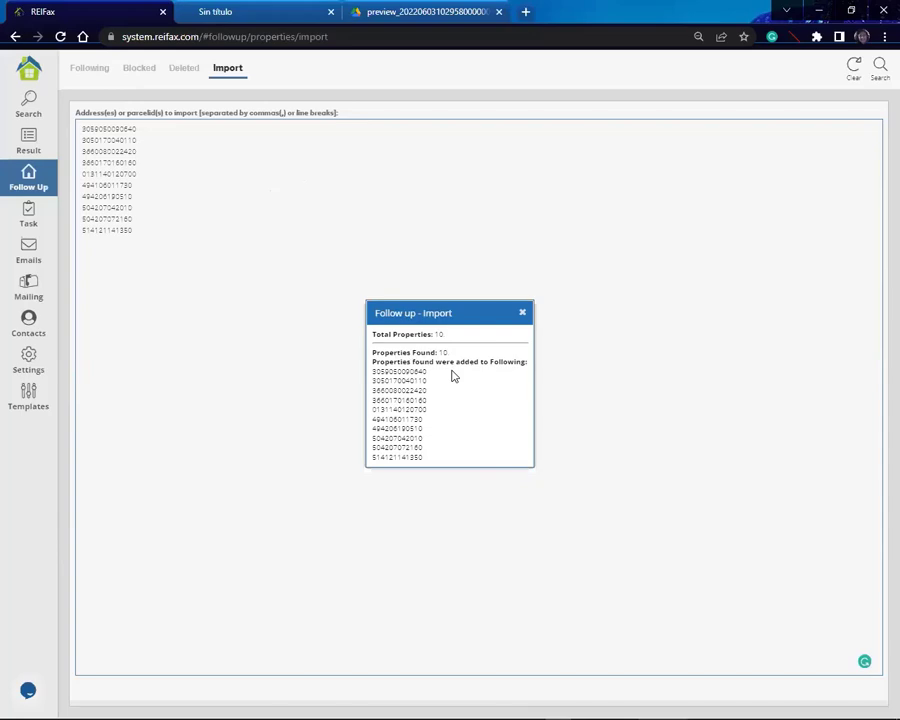
pyautogui.click(522, 315)
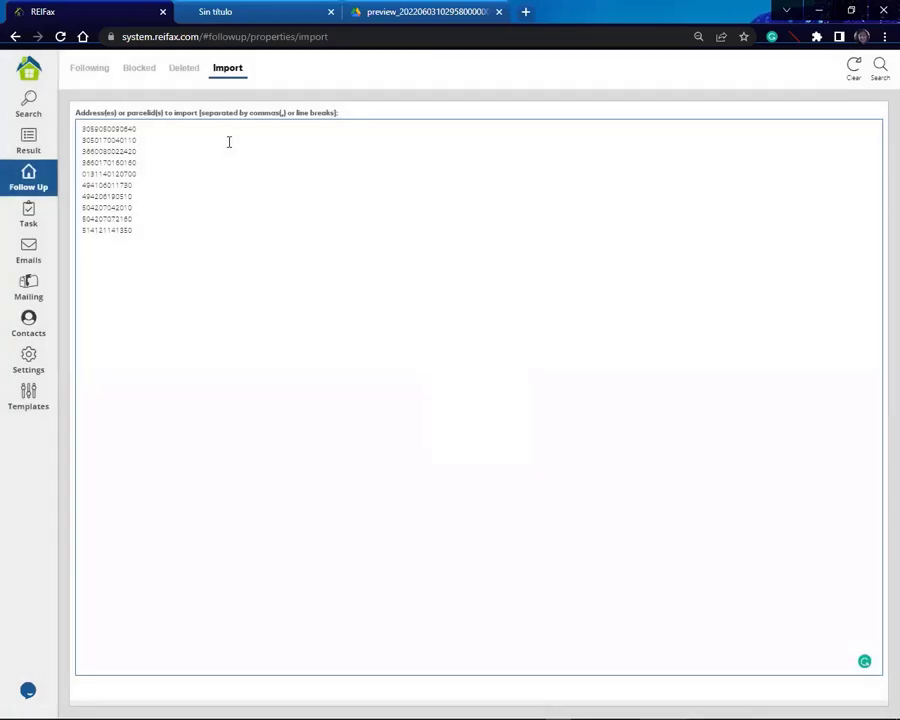
pyautogui.click(80, 72)
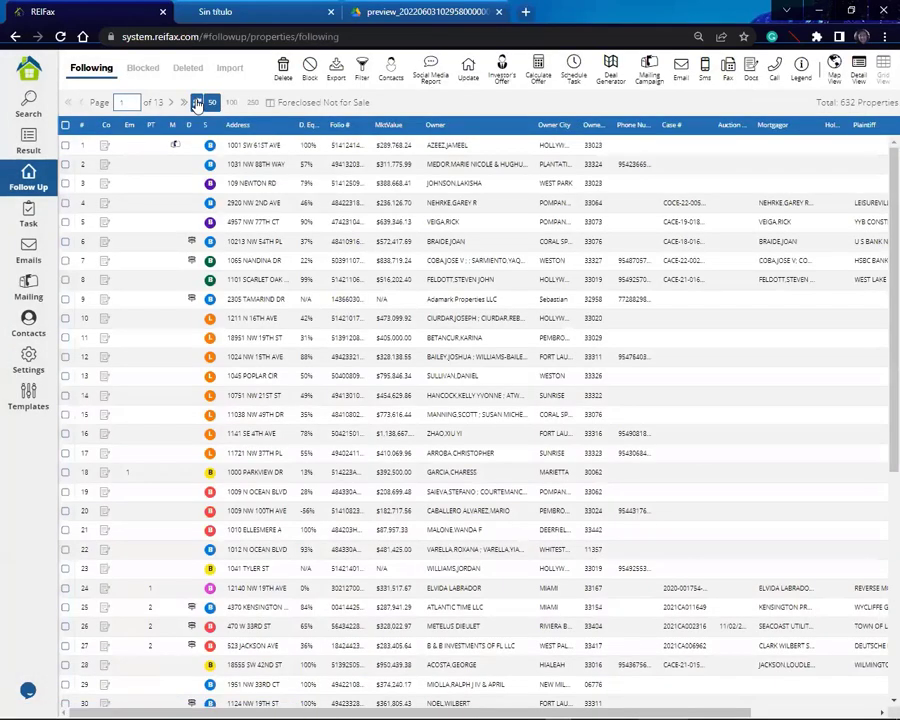
pyautogui.click(197, 102)
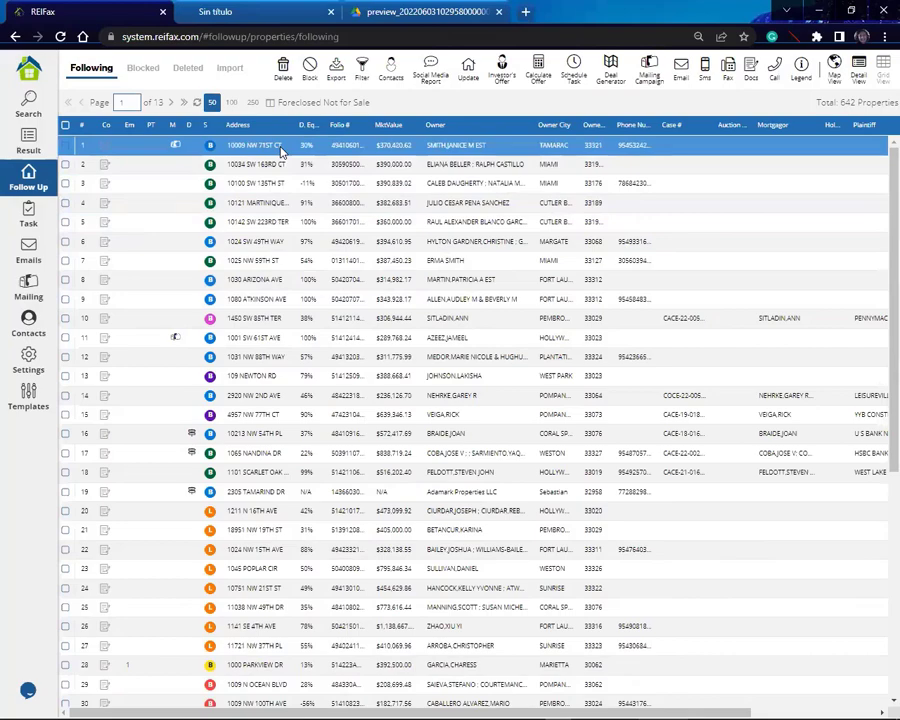
pyautogui.click(263, 250)
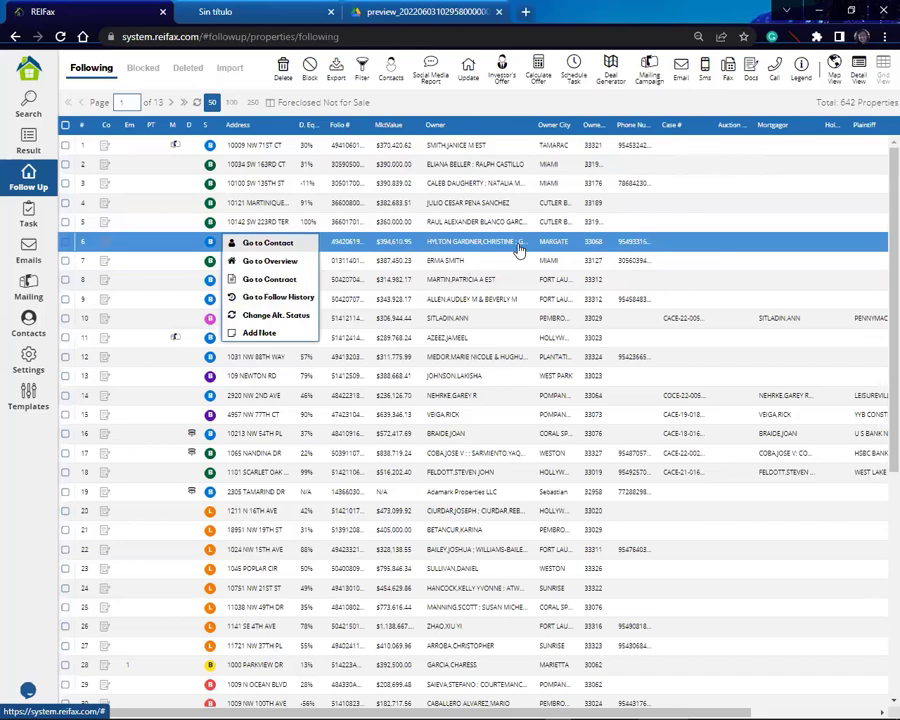
pyautogui.click(230, 70)
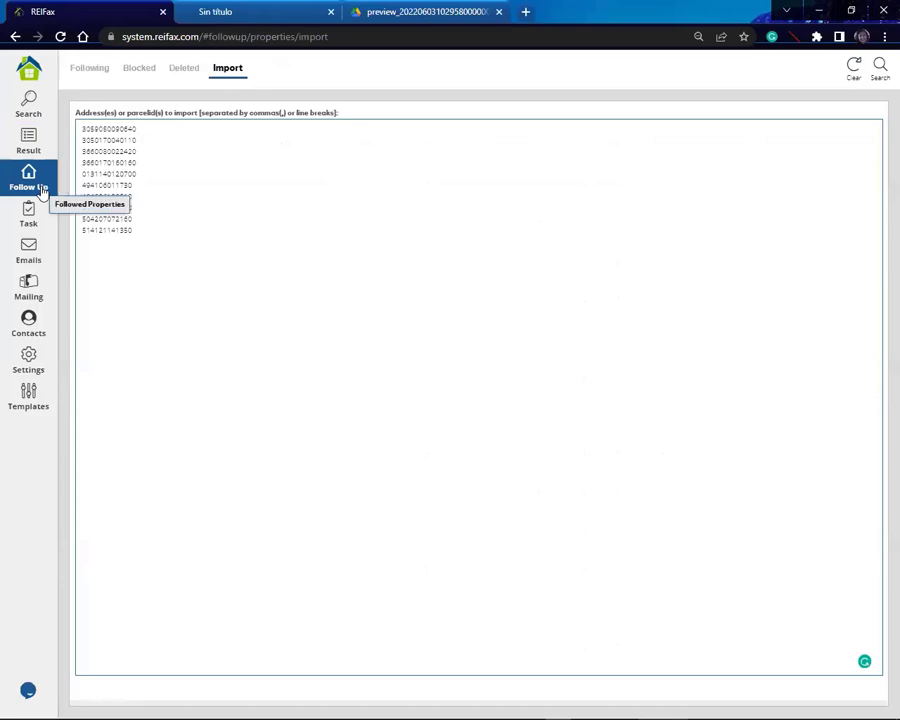
pyautogui.click(90, 69)
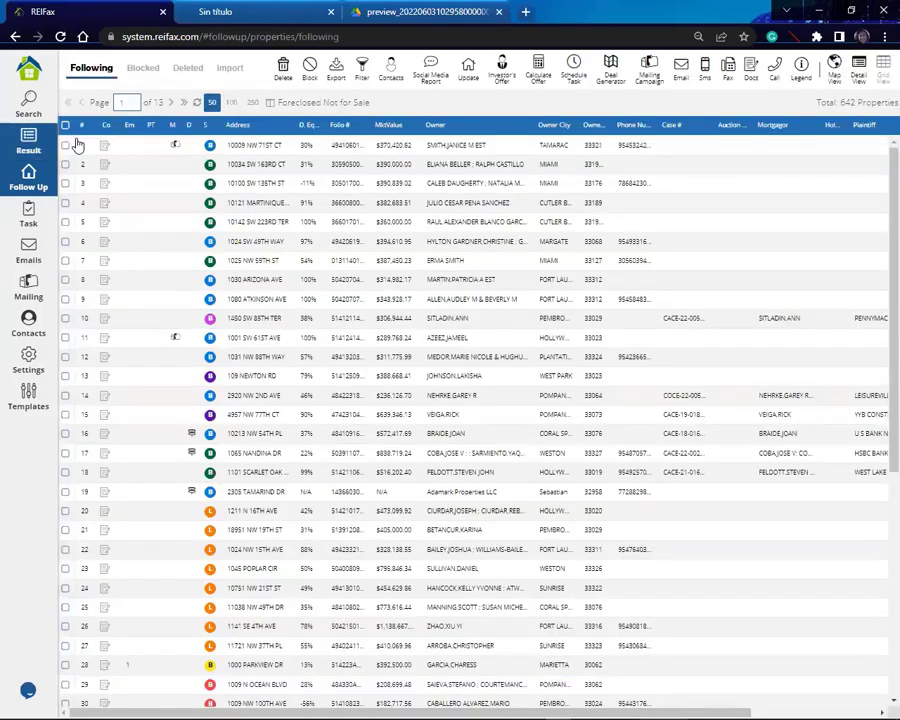
pyautogui.click(15, 148)
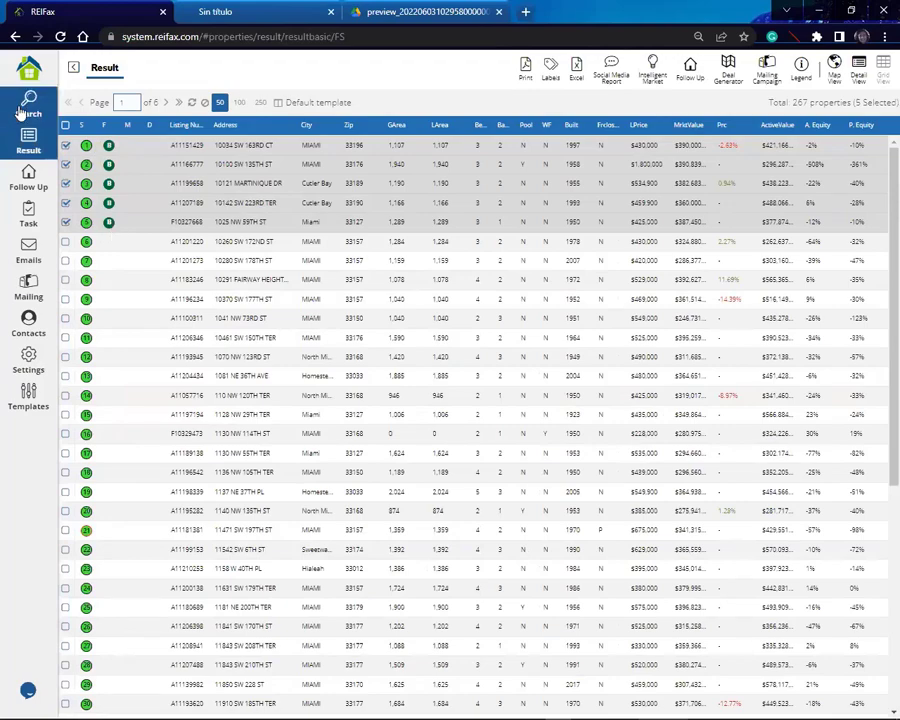
# Select the first six properties in the Follow Up Following list and block them
pyautogui.click(31, 189)
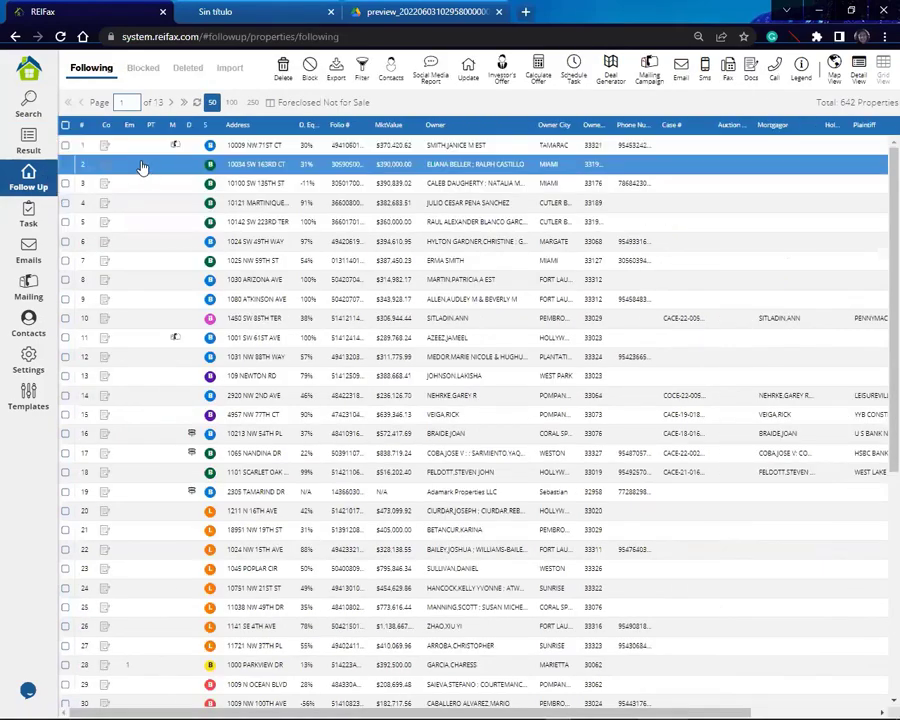
pyautogui.click(66, 242)
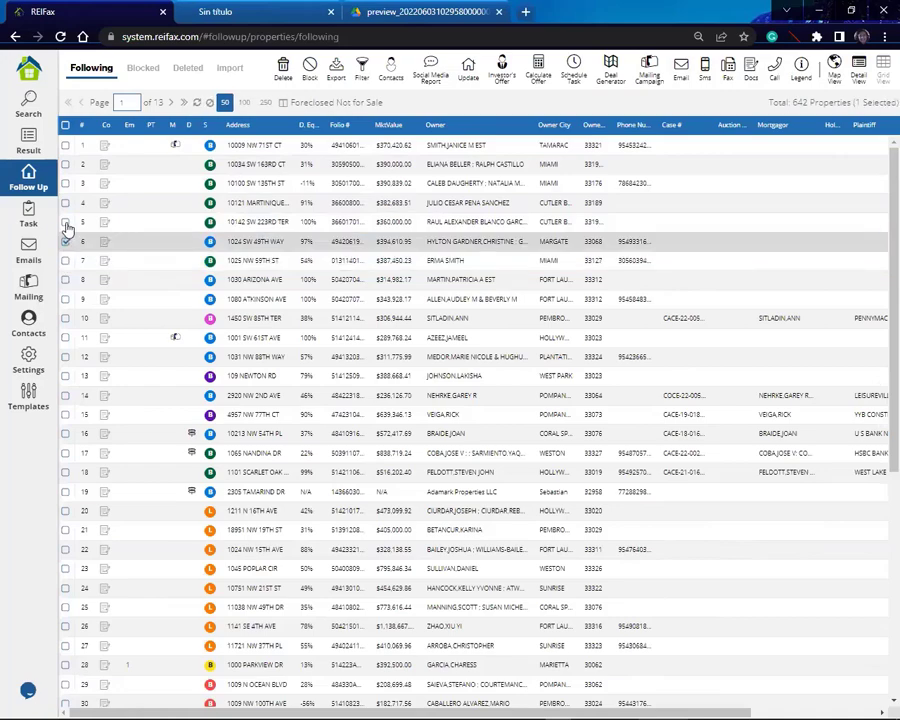
pyautogui.click(66, 223)
pyautogui.click(66, 203)
pyautogui.click(66, 183)
pyautogui.click(66, 164)
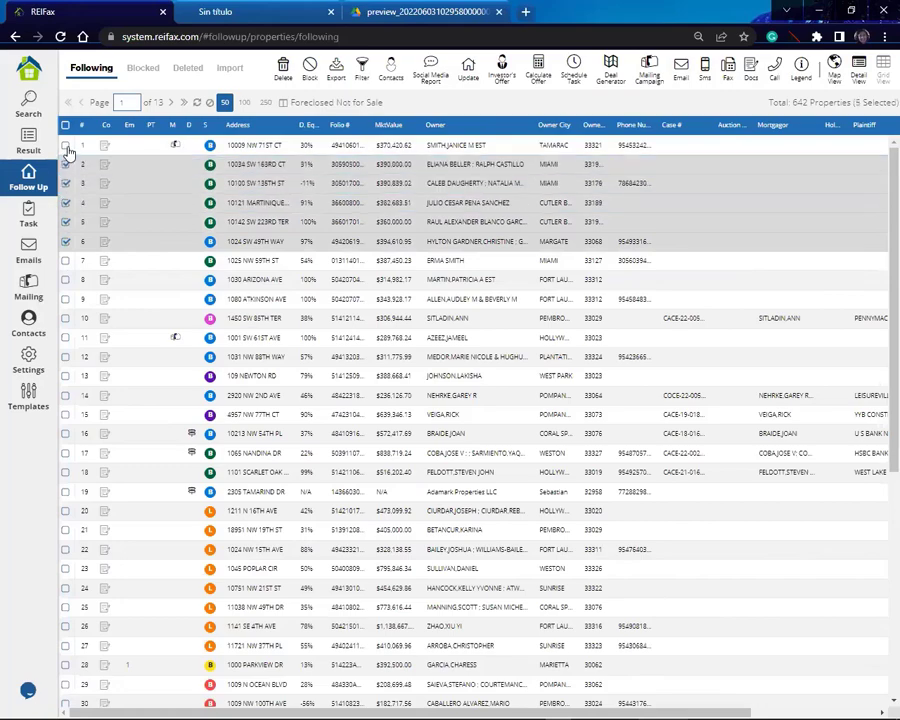
pyautogui.click(67, 147)
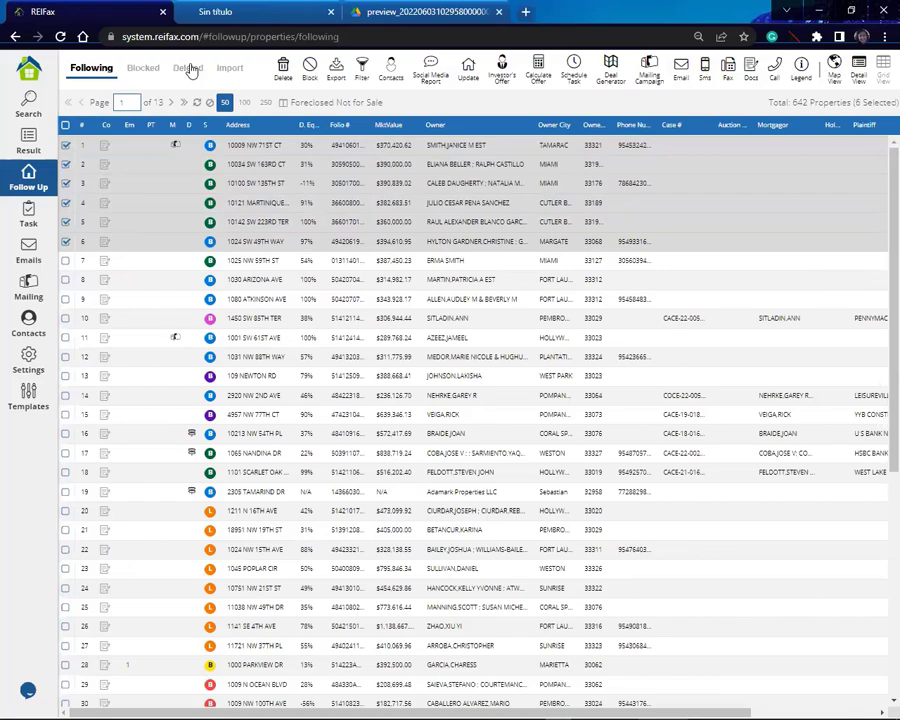
pyautogui.click(311, 66)
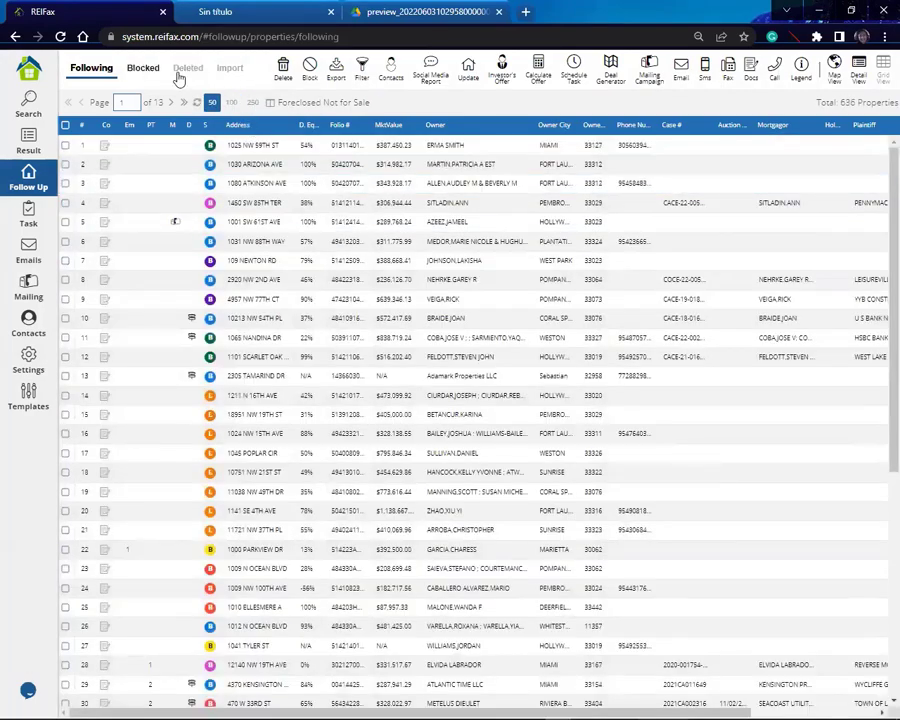
# Review the Blocked properties list, and refresh the search results to check their follow-up markers
pyautogui.click(142, 68)
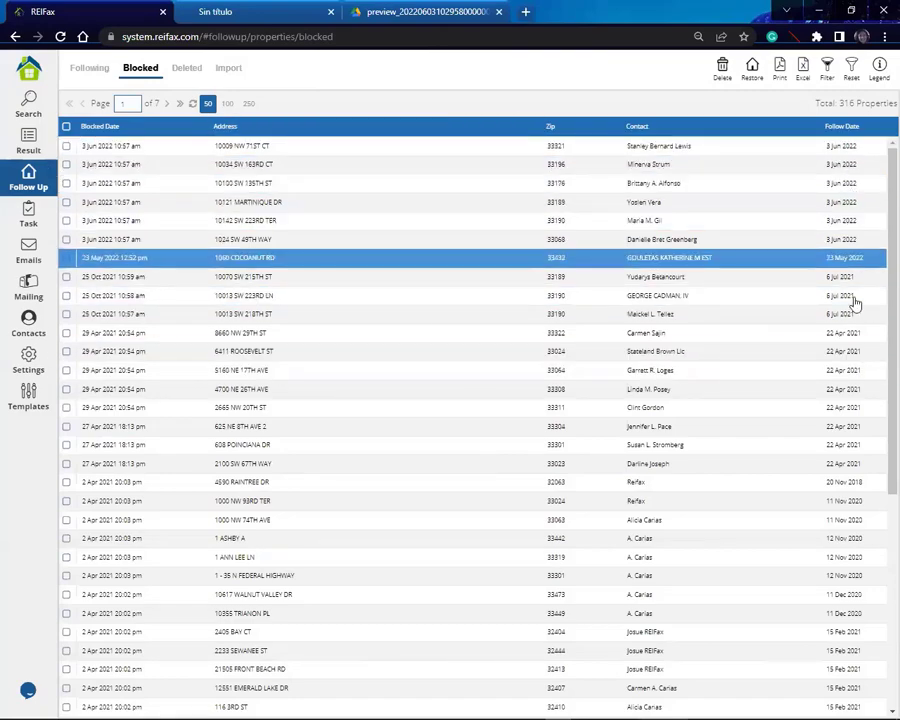
pyautogui.click(30, 140)
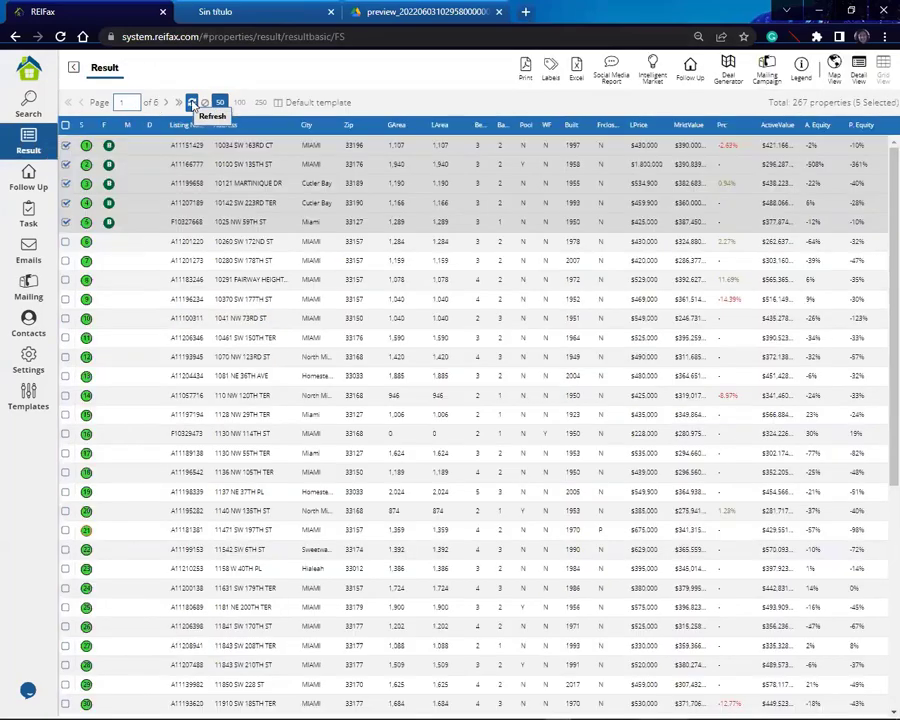
pyautogui.click(190, 102)
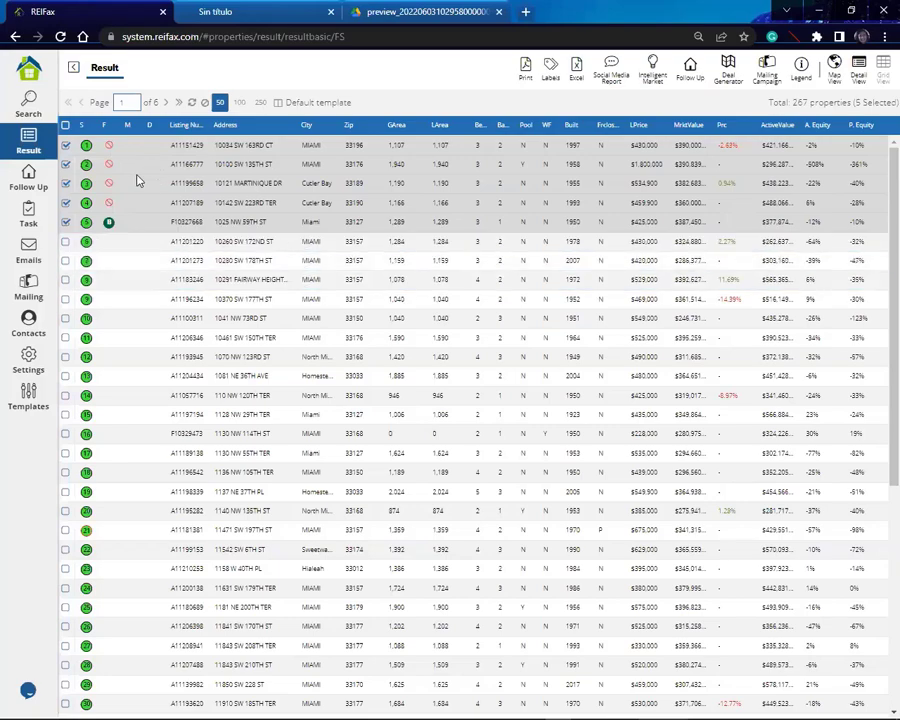
# View the follow-up history of the eighth property in the Following list, and return to the list
pyautogui.click(29, 186)
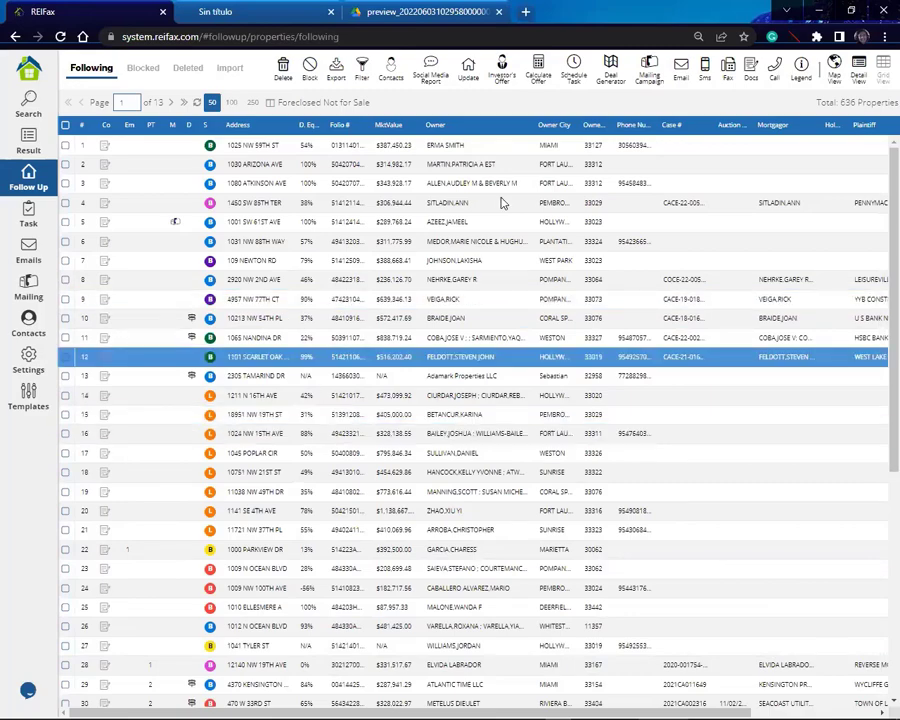
pyautogui.rightClick(412, 295)
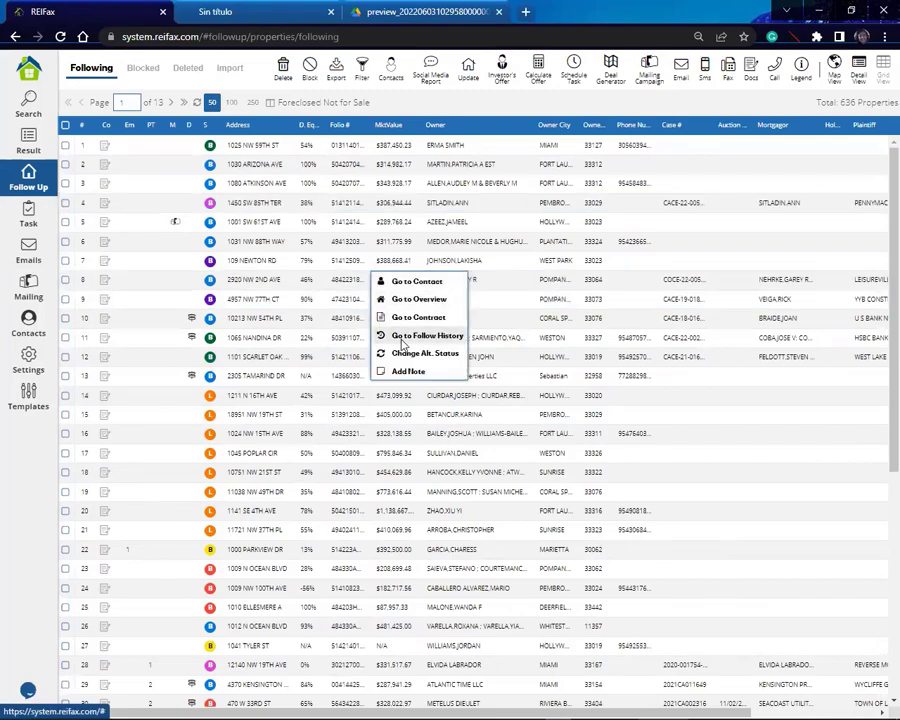
pyautogui.click(428, 336)
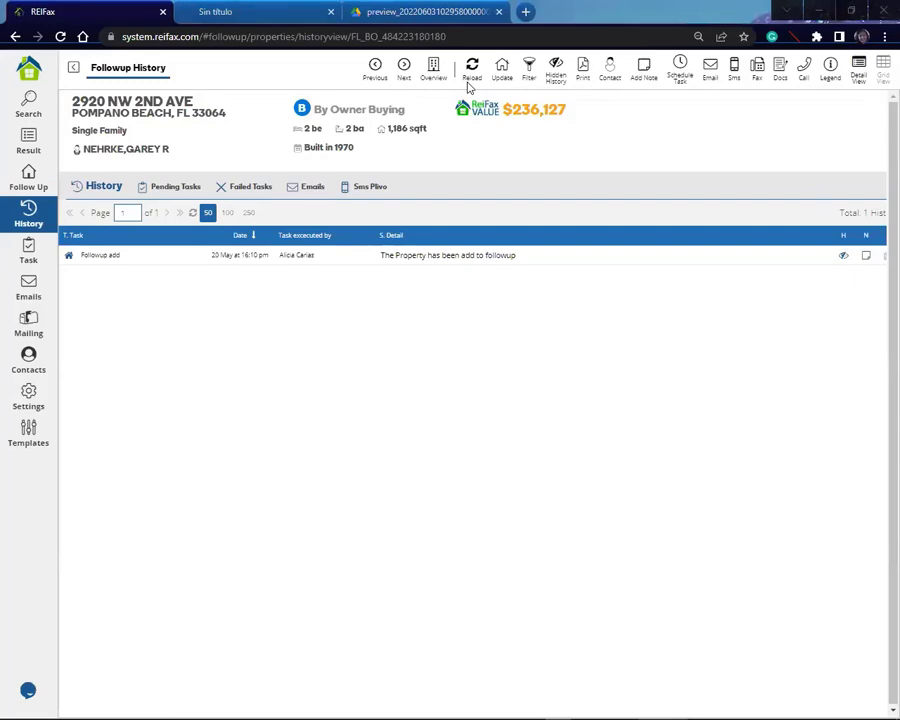
pyautogui.click(33, 183)
pyautogui.click(262, 205)
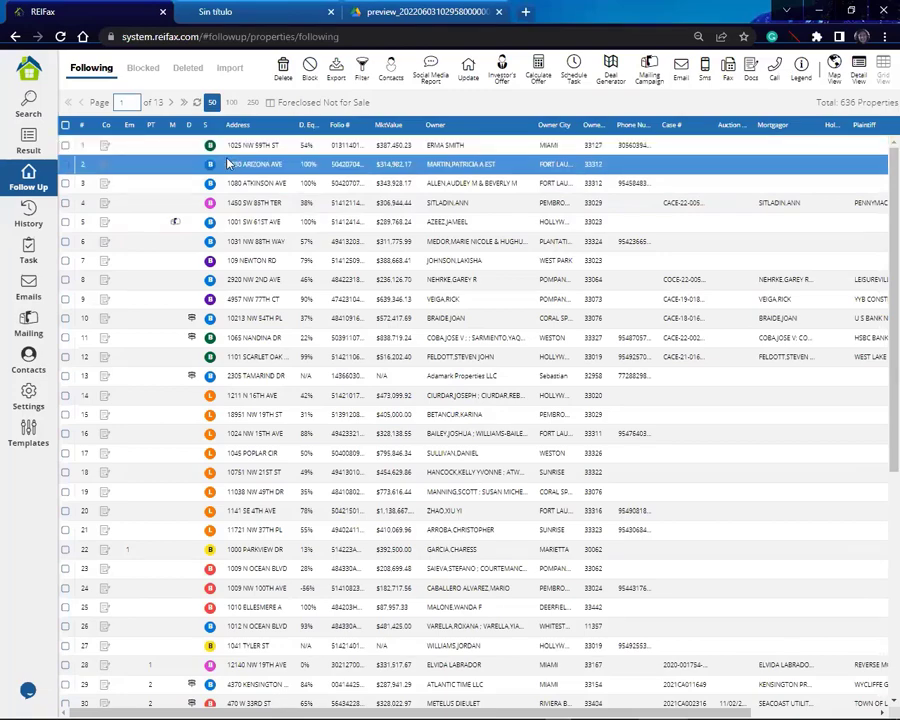
# Select the first property in the Following list, and view the Blocked list before returning
pyautogui.click(65, 146)
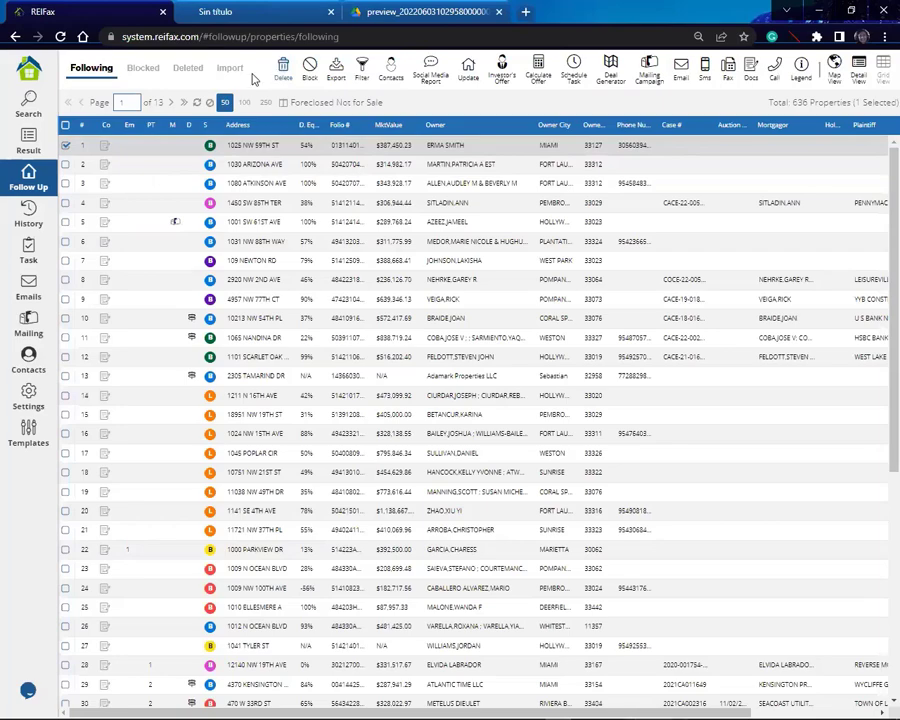
pyautogui.click(145, 72)
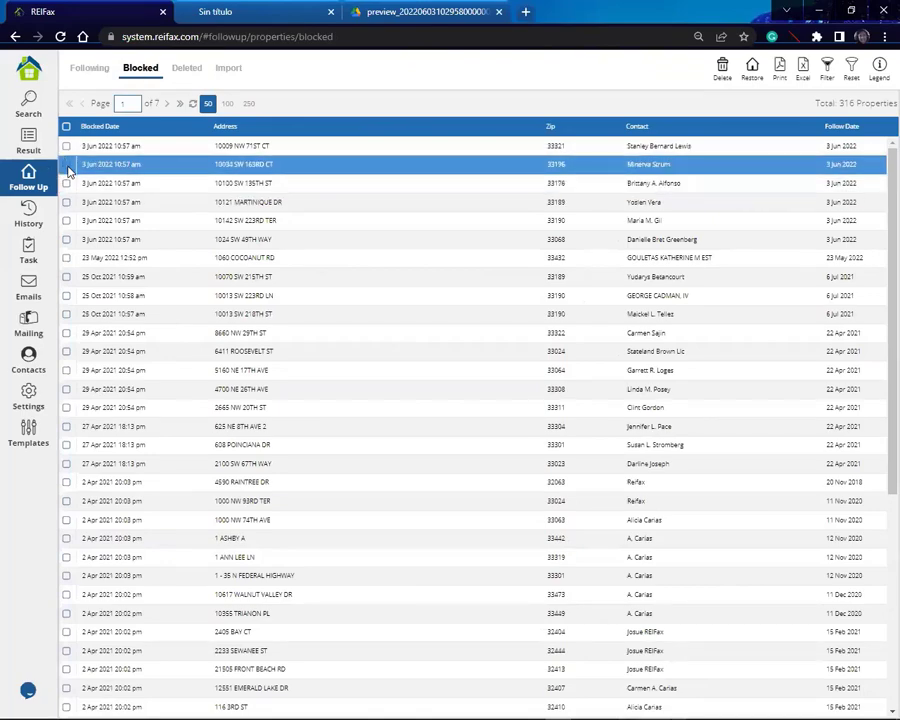
pyautogui.click(89, 72)
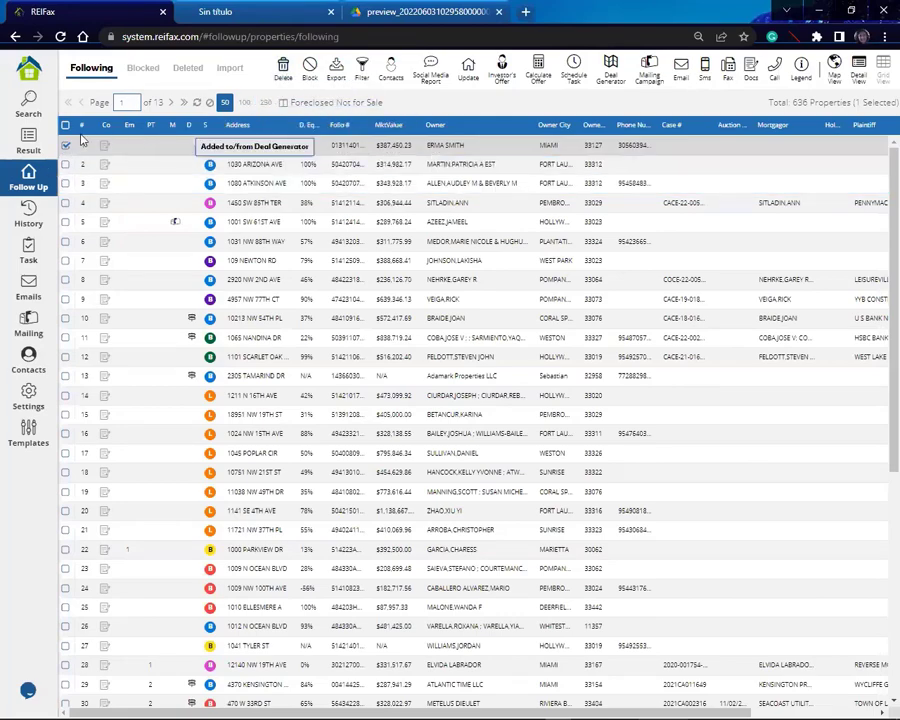
# Deselect the first five properties in the For Sale search results
pyautogui.click(30, 106)
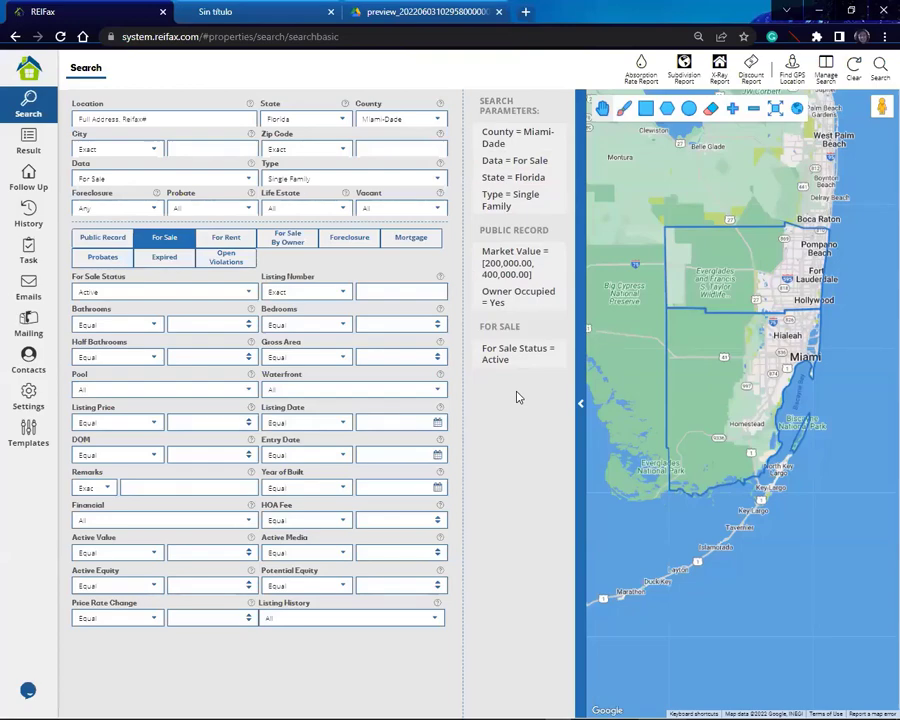
pyautogui.click(26, 140)
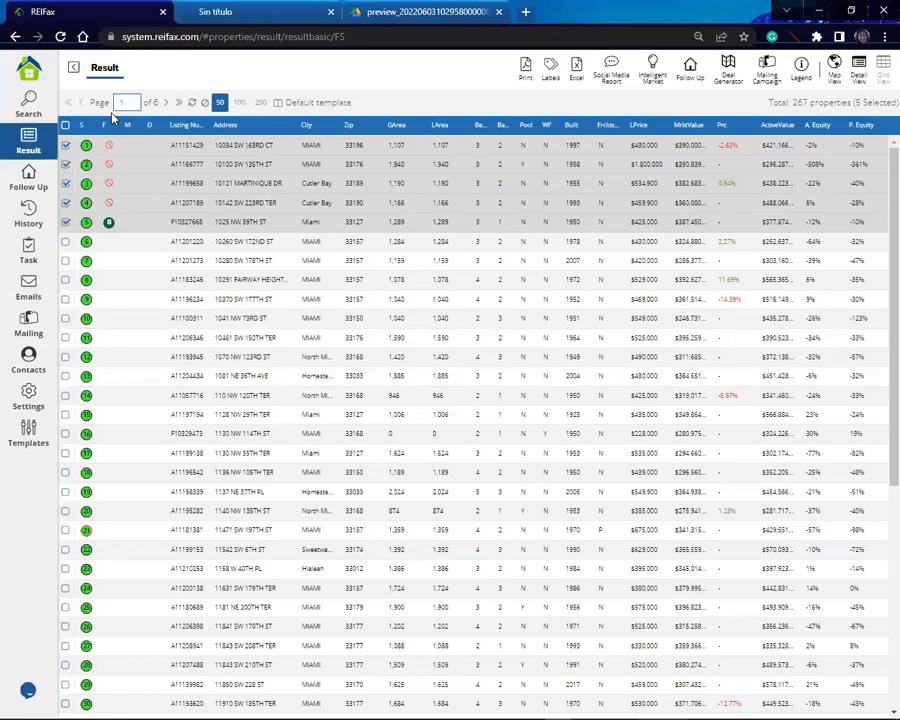
pyautogui.click(118, 241)
pyautogui.click(66, 146)
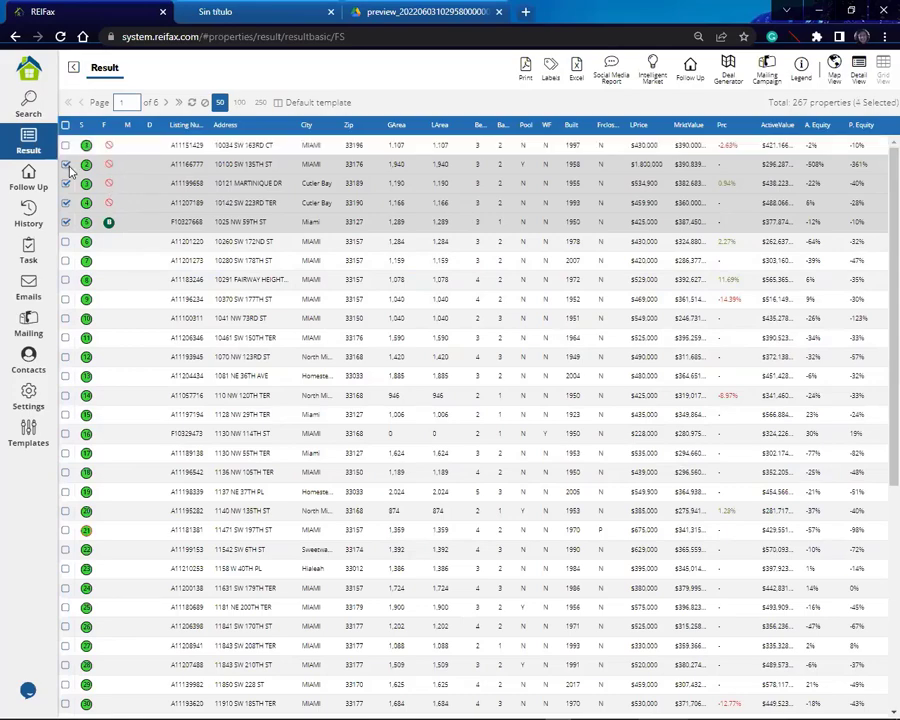
pyautogui.click(66, 164)
pyautogui.click(66, 183)
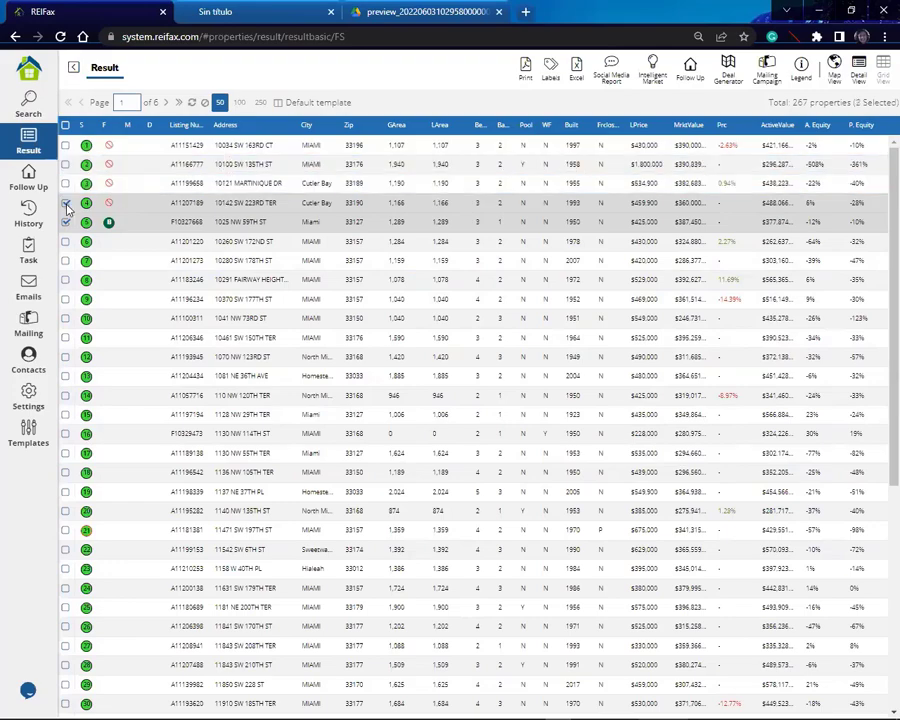
pyautogui.click(66, 204)
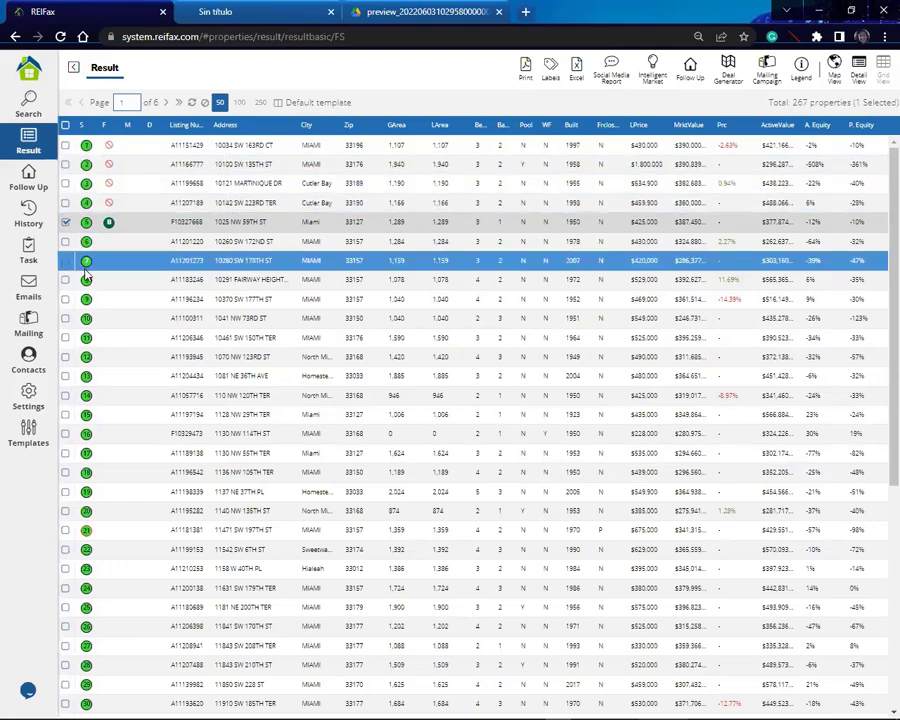
pyautogui.click(66, 224)
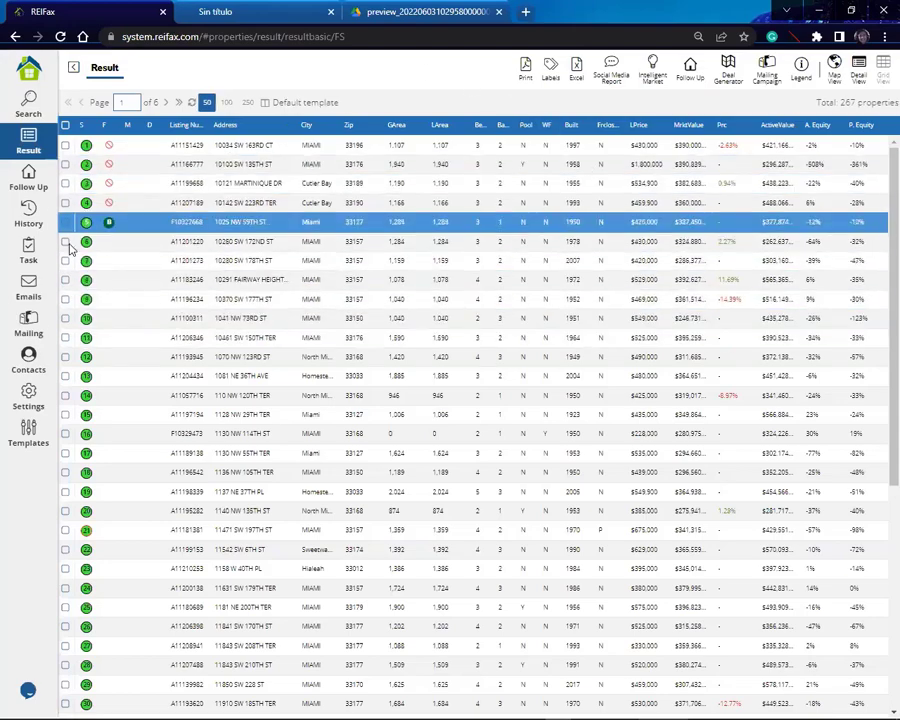
# Select properties 6 through 12 in the search results
pyautogui.click(65, 241)
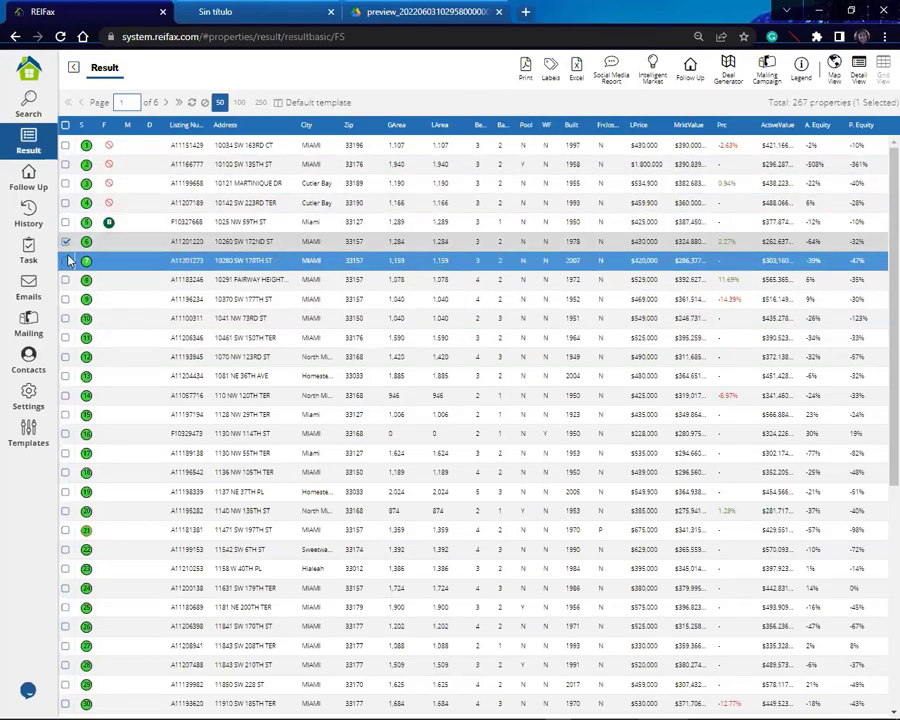
pyautogui.click(65, 260)
pyautogui.click(65, 279)
pyautogui.click(65, 299)
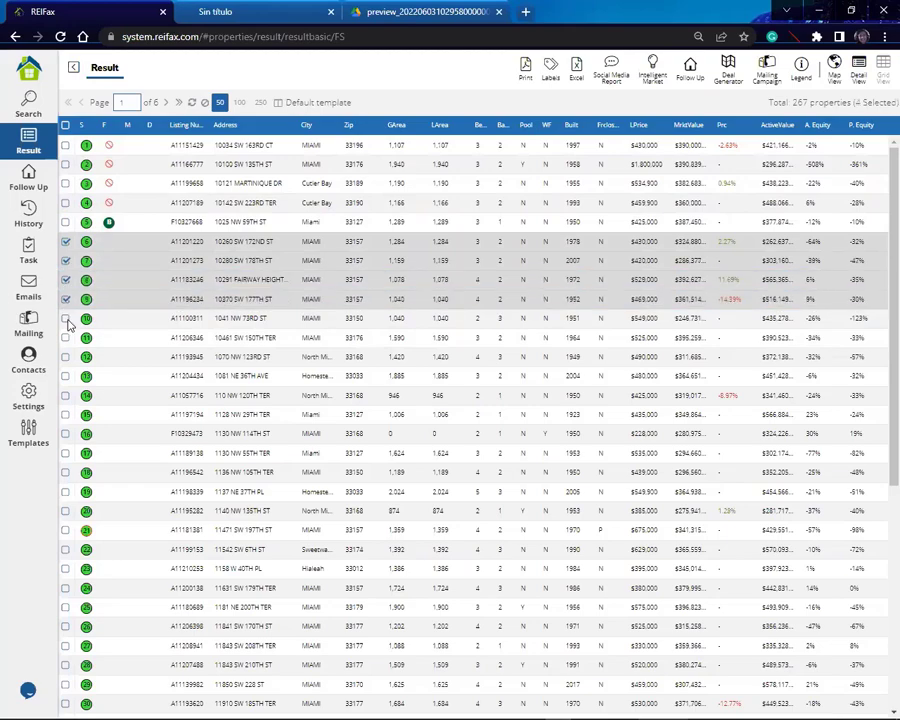
pyautogui.click(66, 318)
pyautogui.click(65, 337)
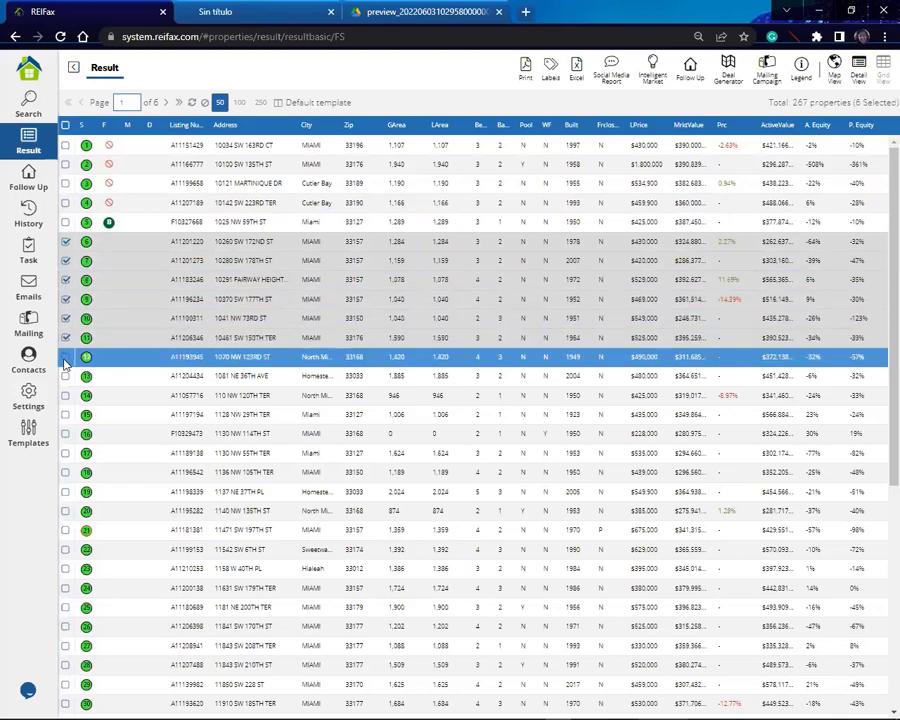
pyautogui.click(65, 356)
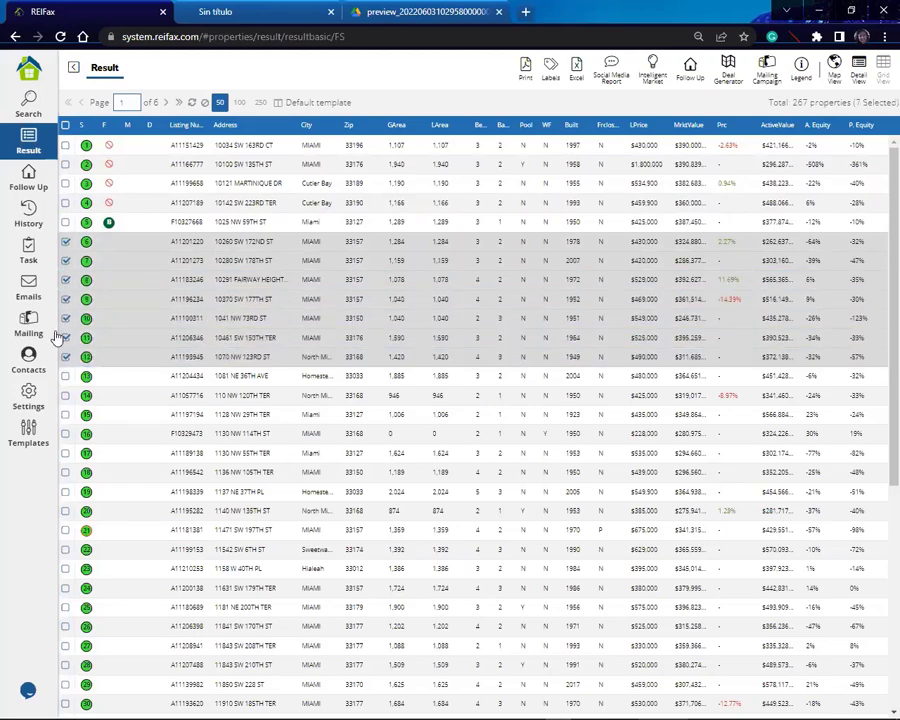
pyautogui.click(98, 203)
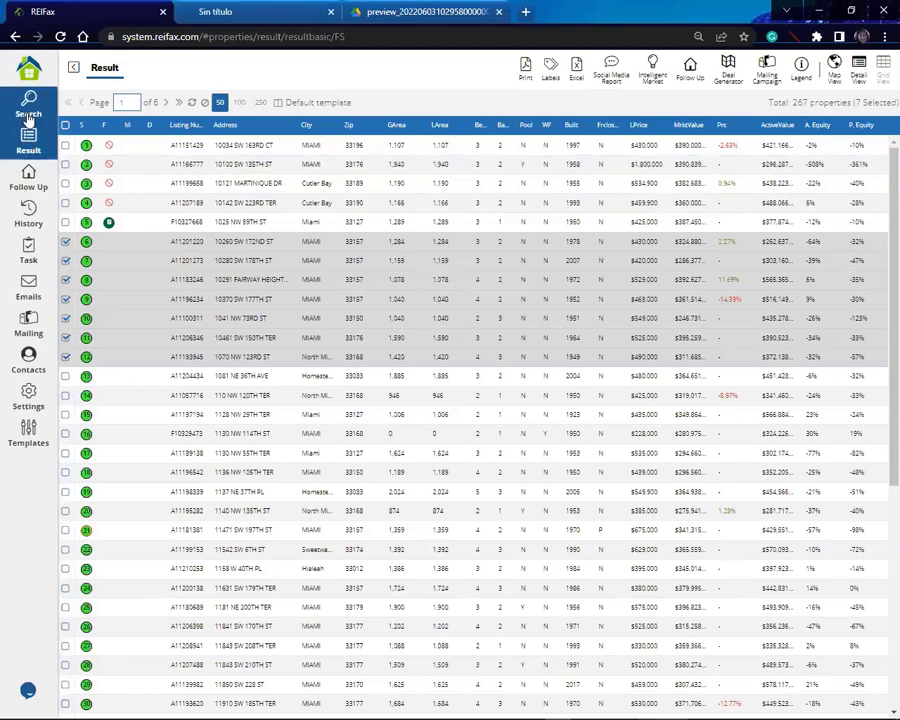
# Restore the third property in the Follow Up Blocked list, and check its marker in the search results
pyautogui.click(29, 116)
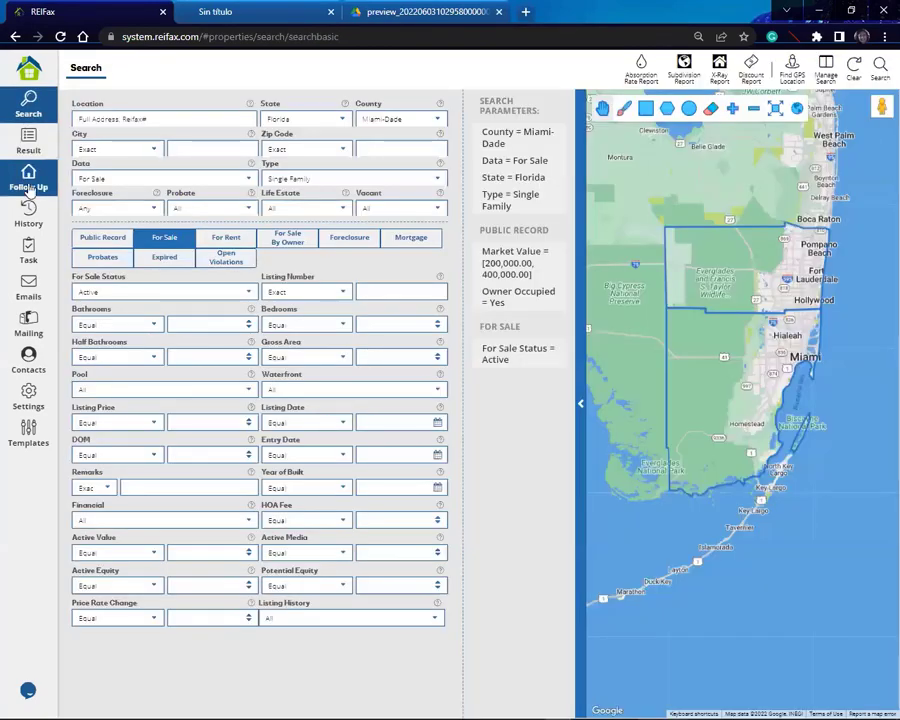
pyautogui.click(29, 183)
pyautogui.click(141, 69)
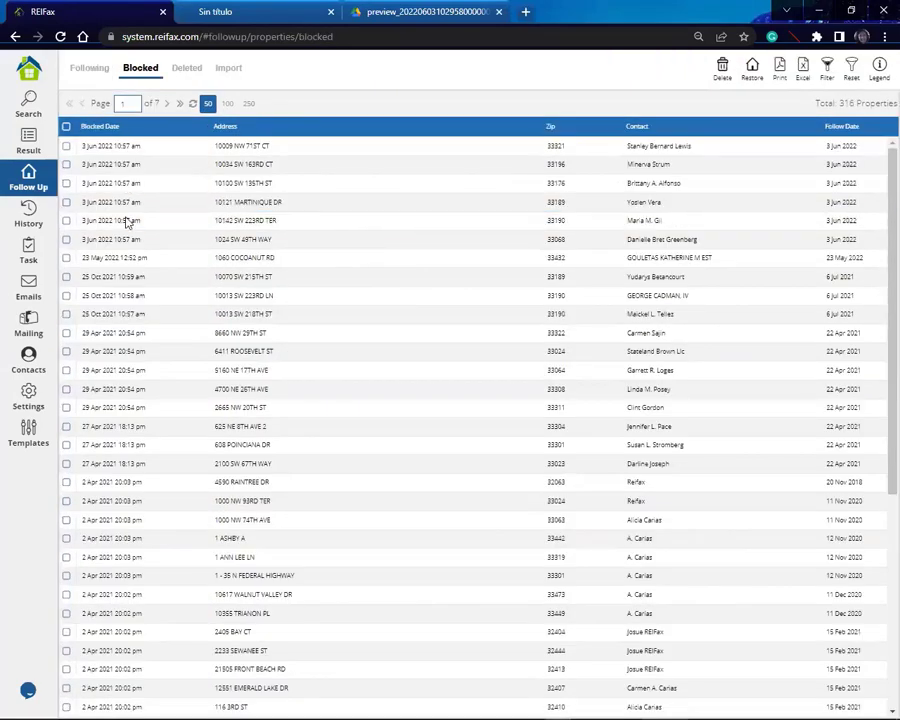
pyautogui.click(66, 183)
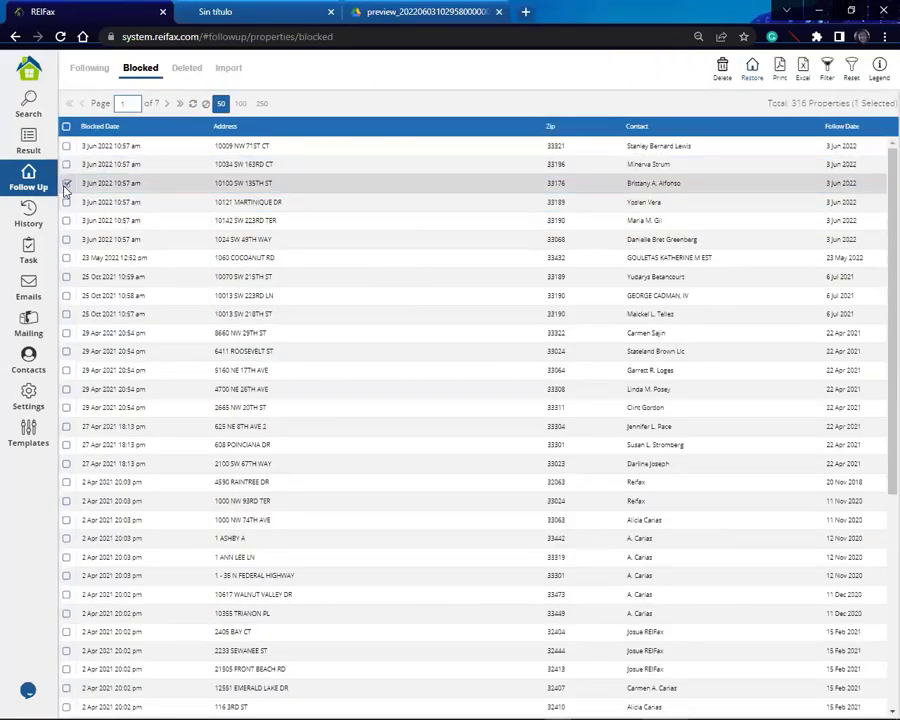
pyautogui.click(752, 68)
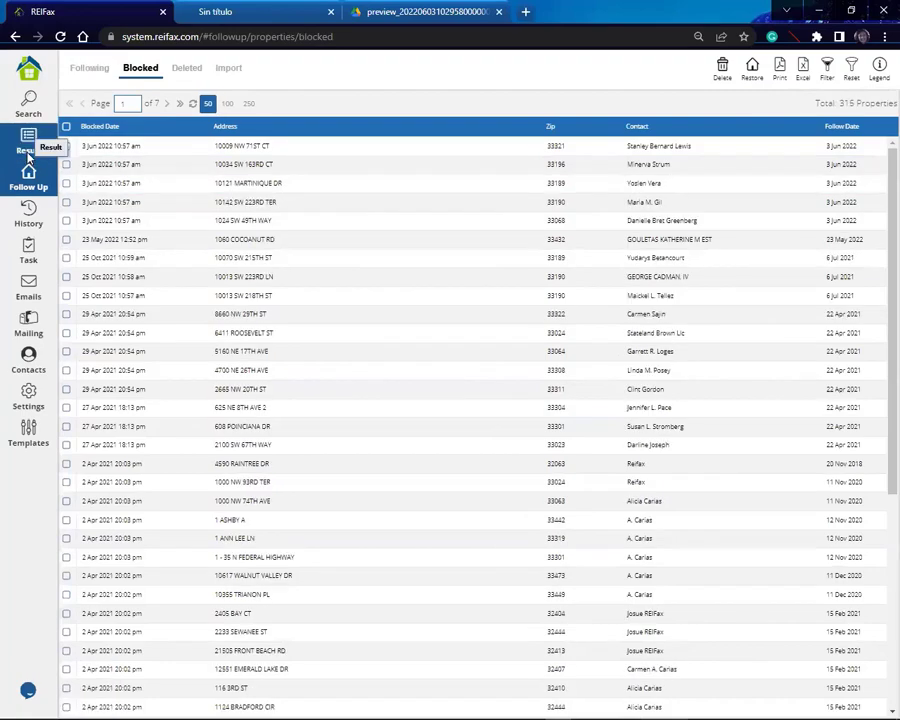
pyautogui.click(28, 153)
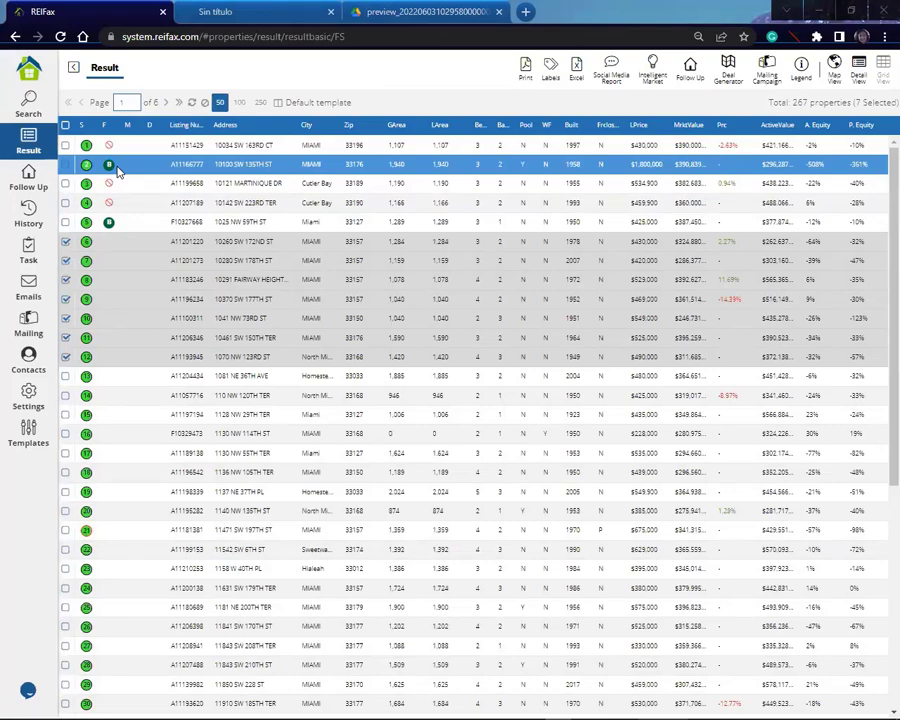
# Open the follow-up history of the first property in the Following list
pyautogui.click(28, 185)
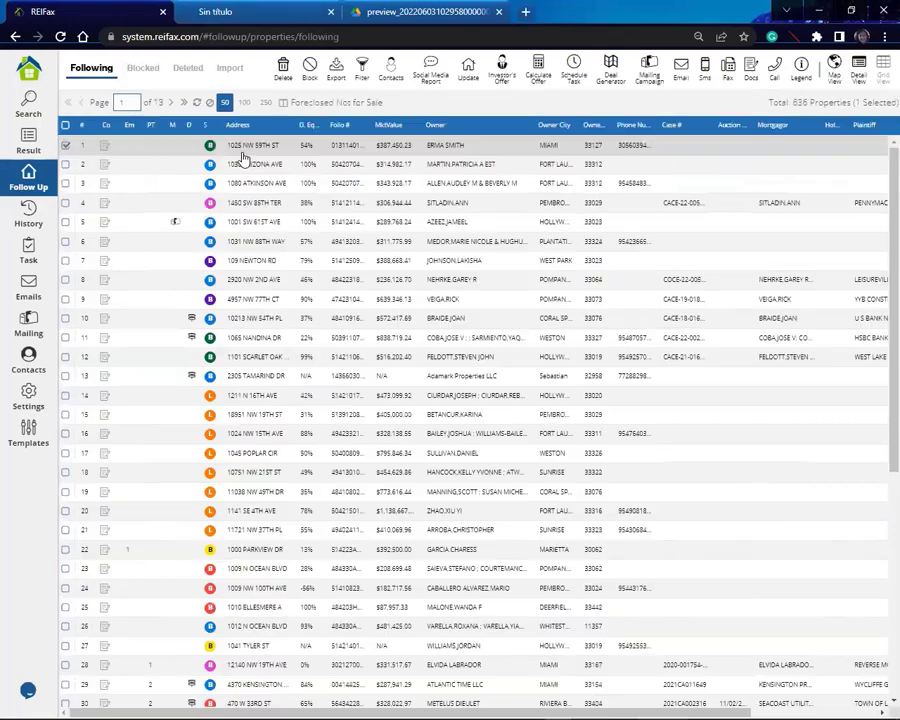
pyautogui.click(250, 148)
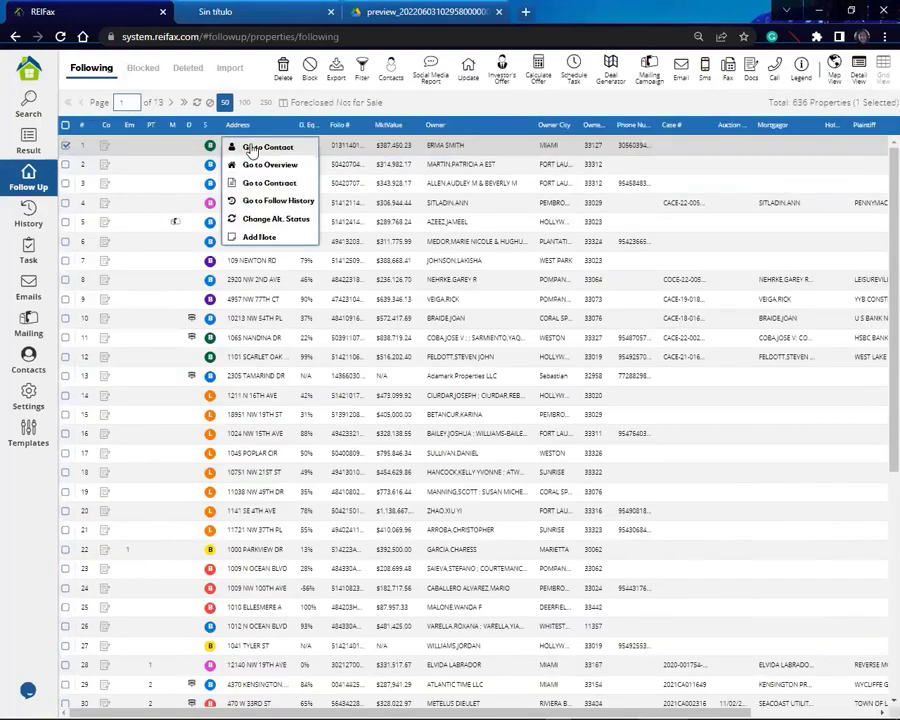
pyautogui.click(267, 202)
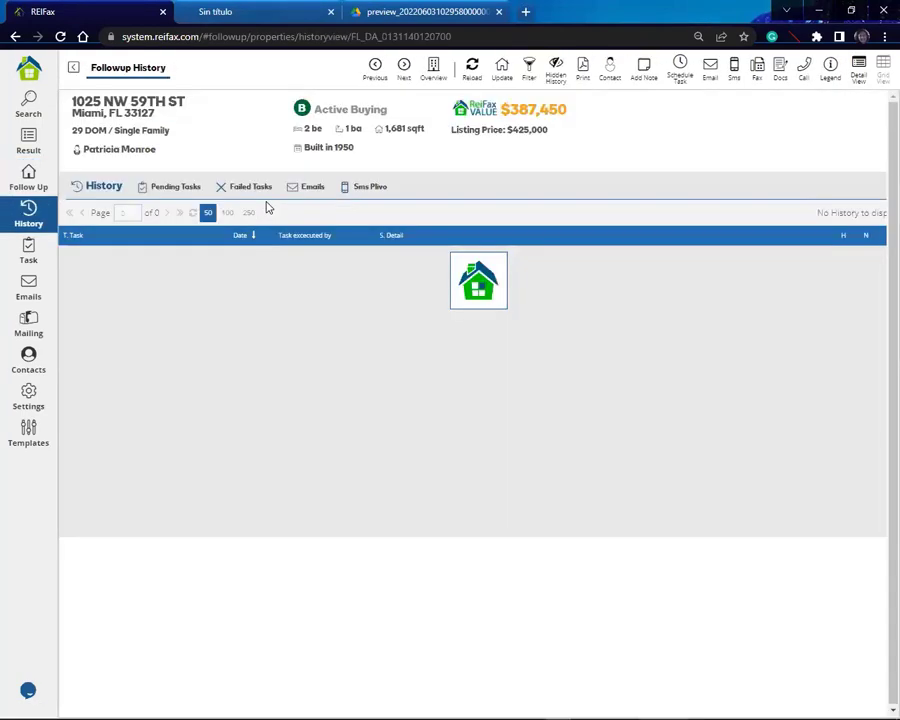